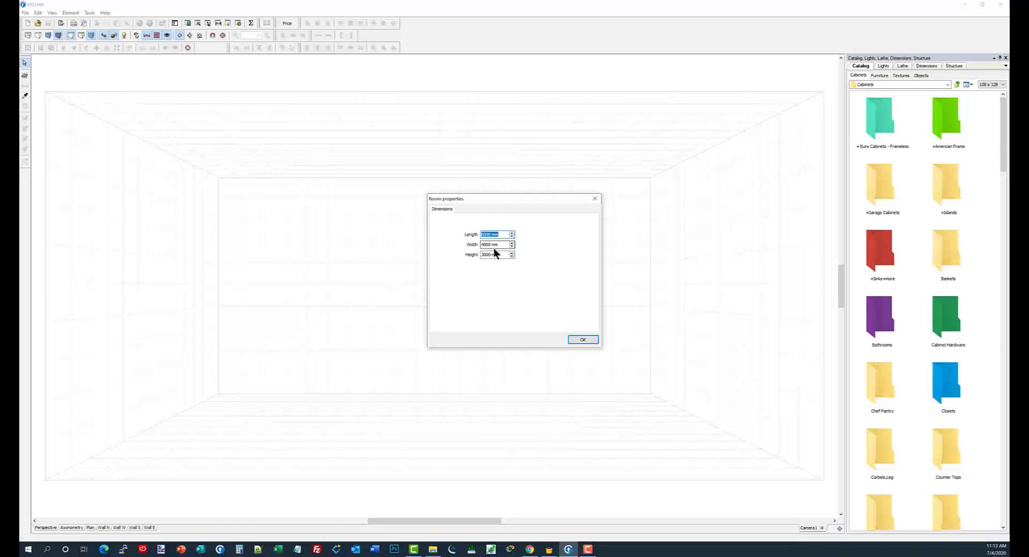
Accept the default room dimensions and configure dimension units as fractional inches with 1/16 precision
left_click(584, 341)
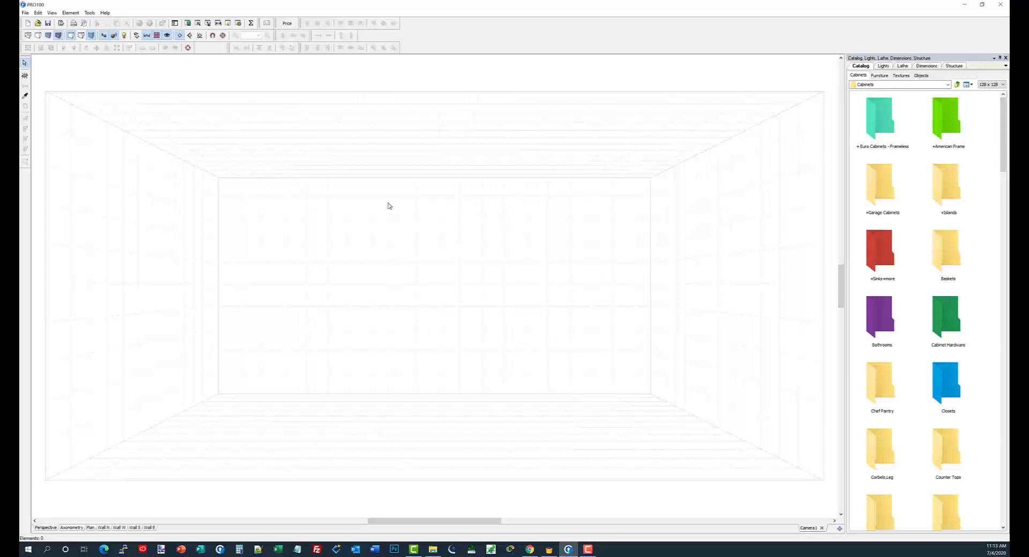
left_click(94, 12)
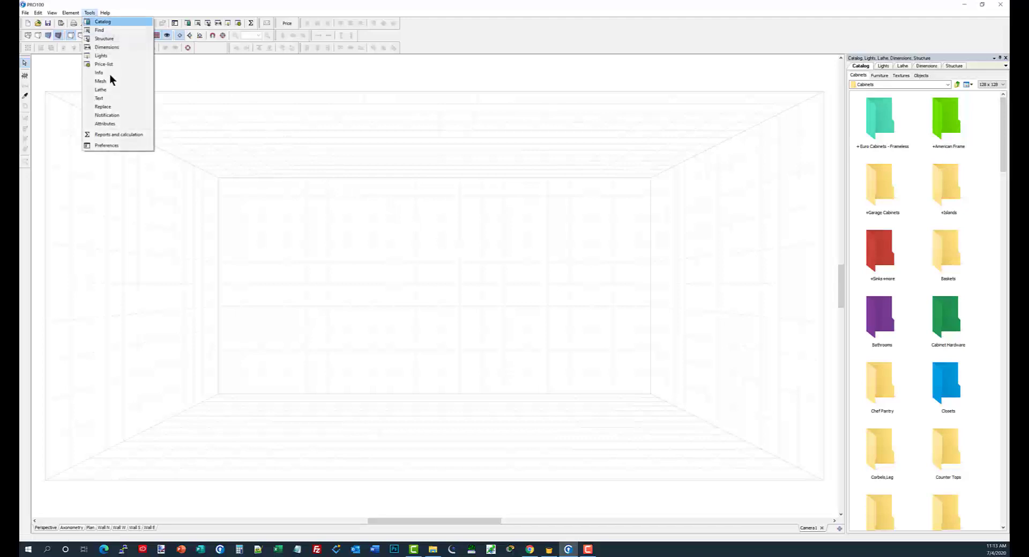
left_click(97, 140)
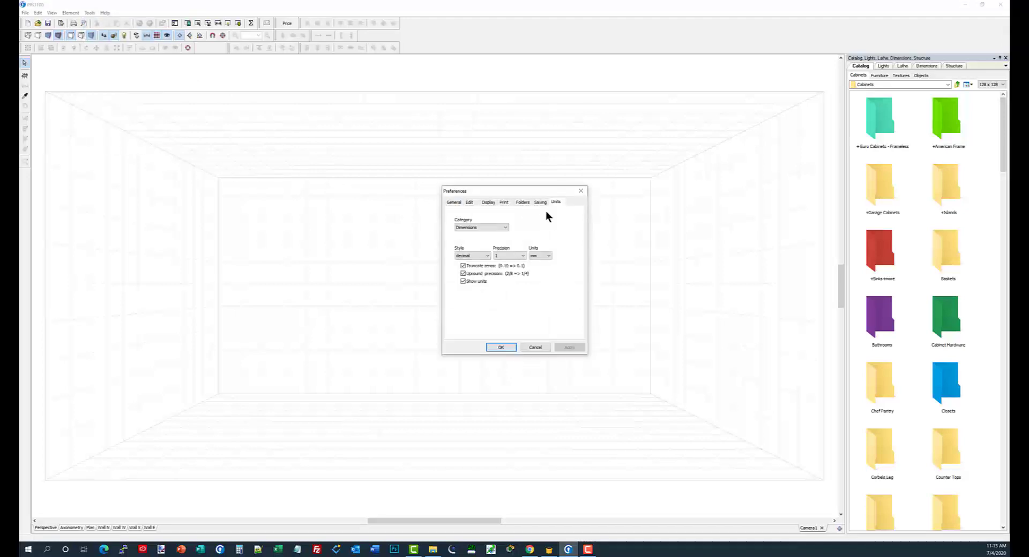
left_click(470, 256)
left_click(480, 264)
left_click(510, 256)
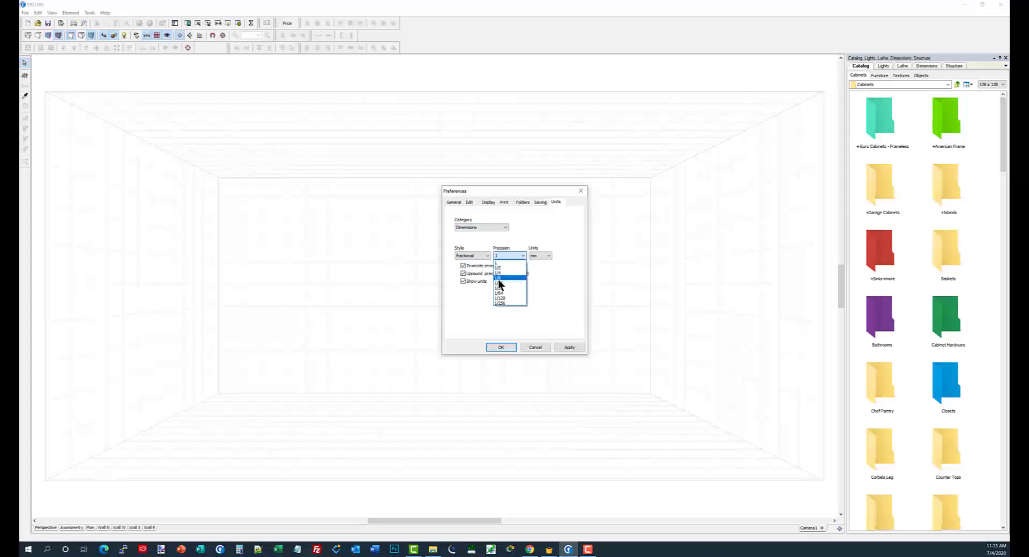
left_click(536, 256)
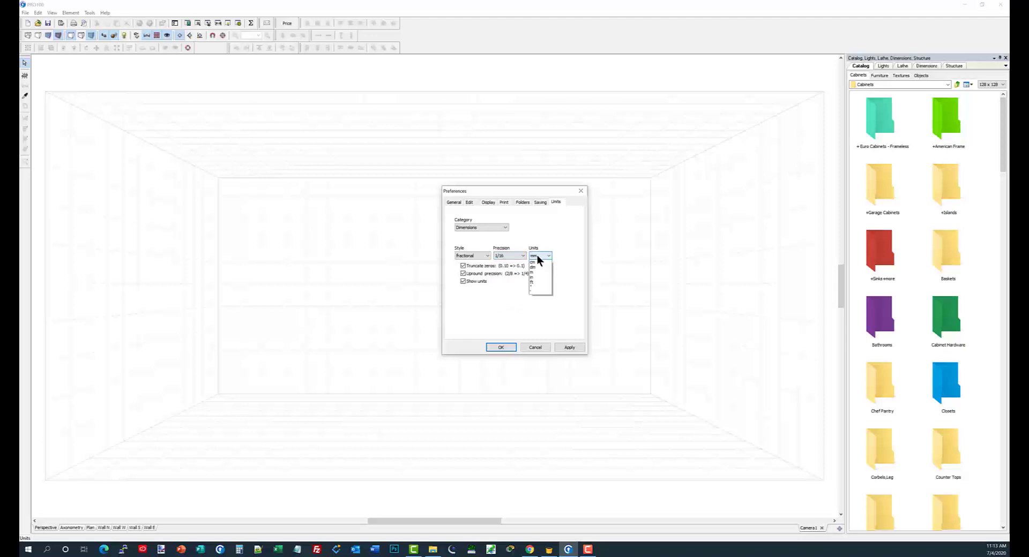
left_click(533, 293)
left_click(579, 347)
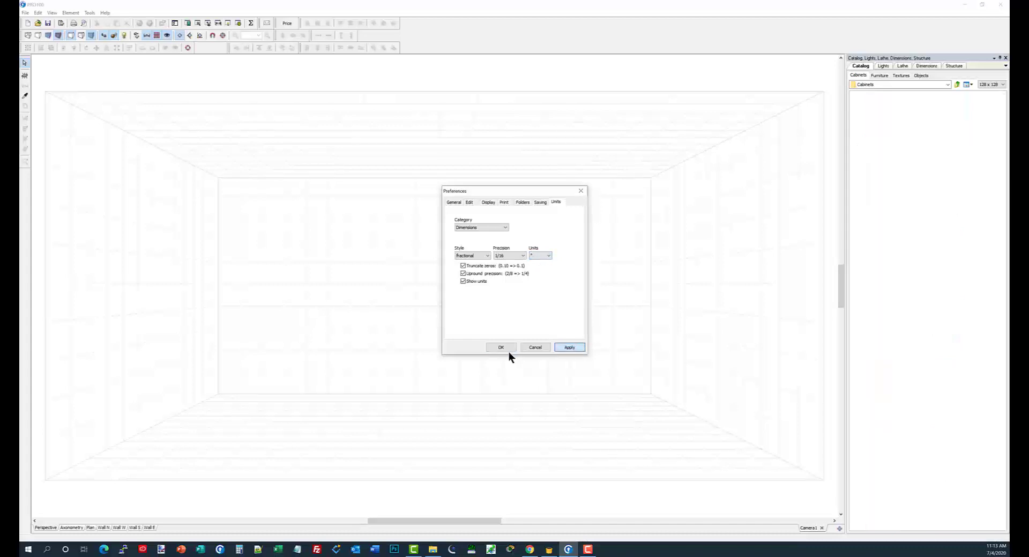
left_click(506, 349)
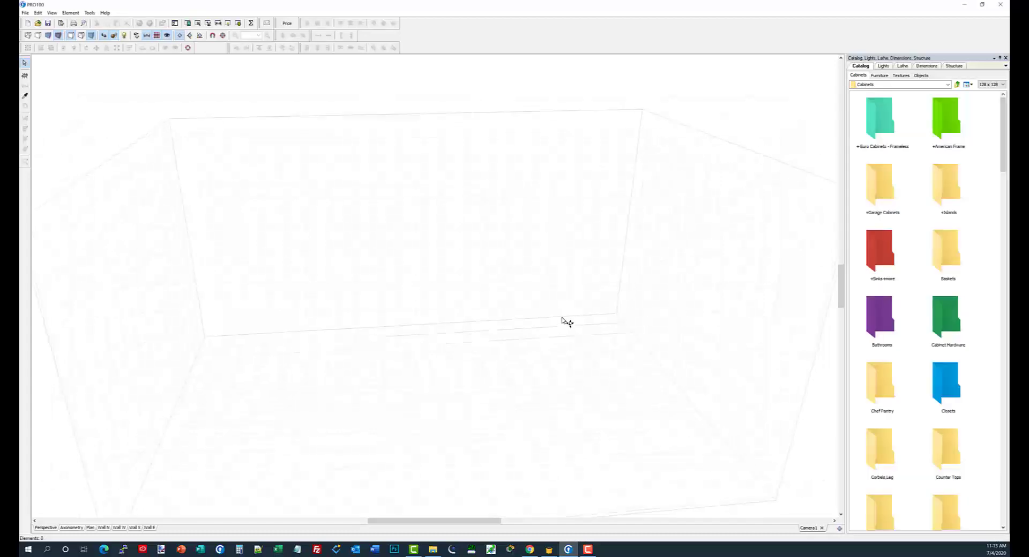
left_click(24, 75)
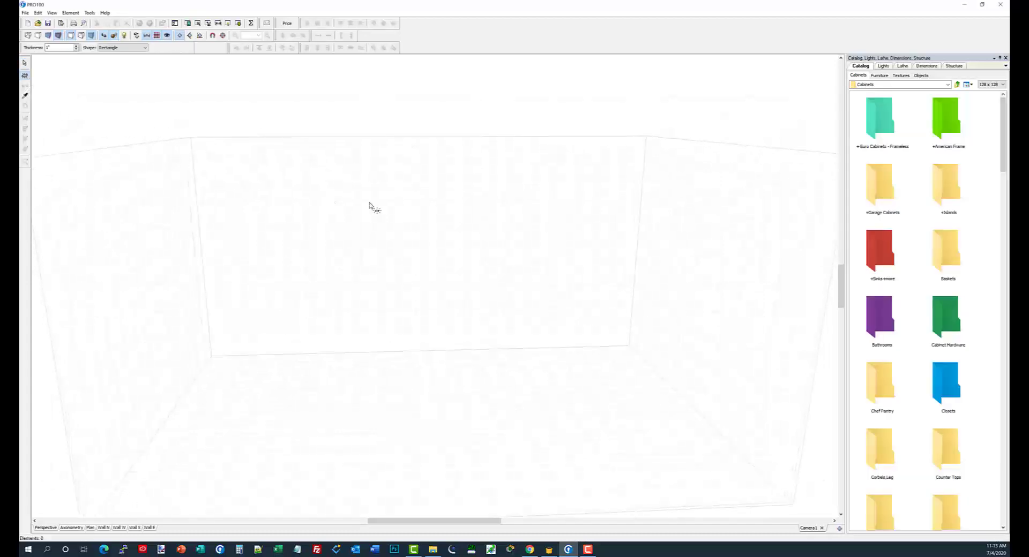
left_click(370, 204)
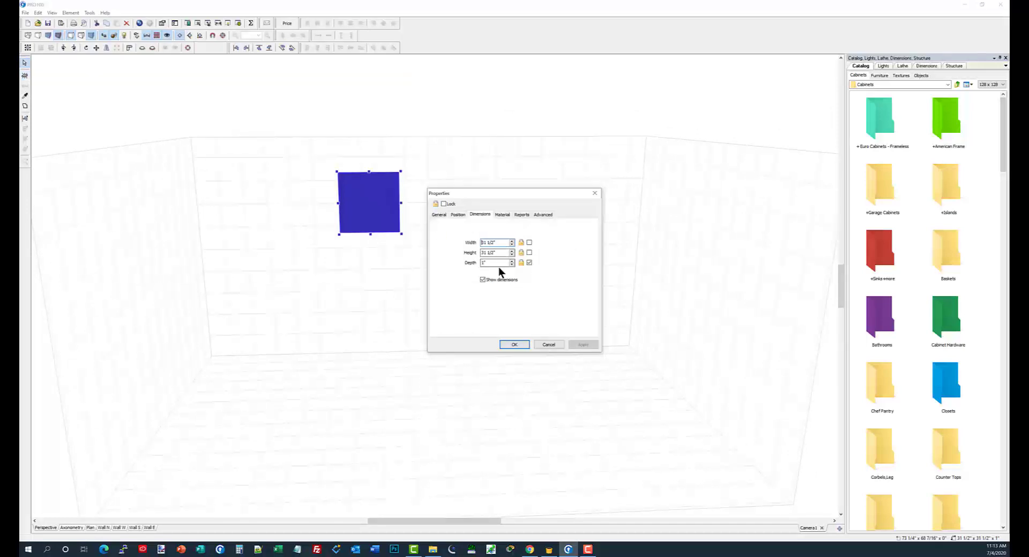
left_click(594, 194)
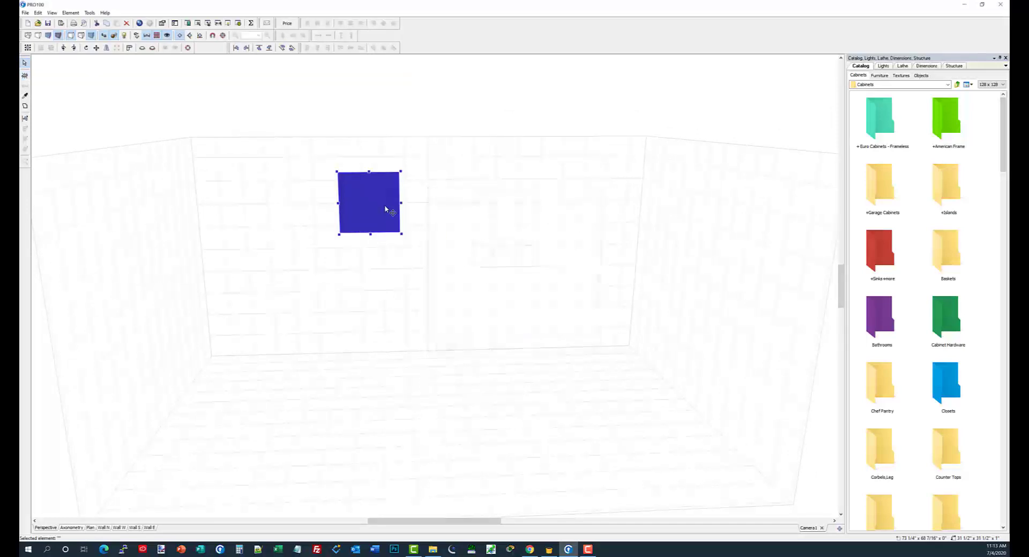
key("Delete")
Set the room's length and width to 100 inches and its height to 96 inches
left_click_drag(402, 215, 403, 244)
double_click(397, 232)
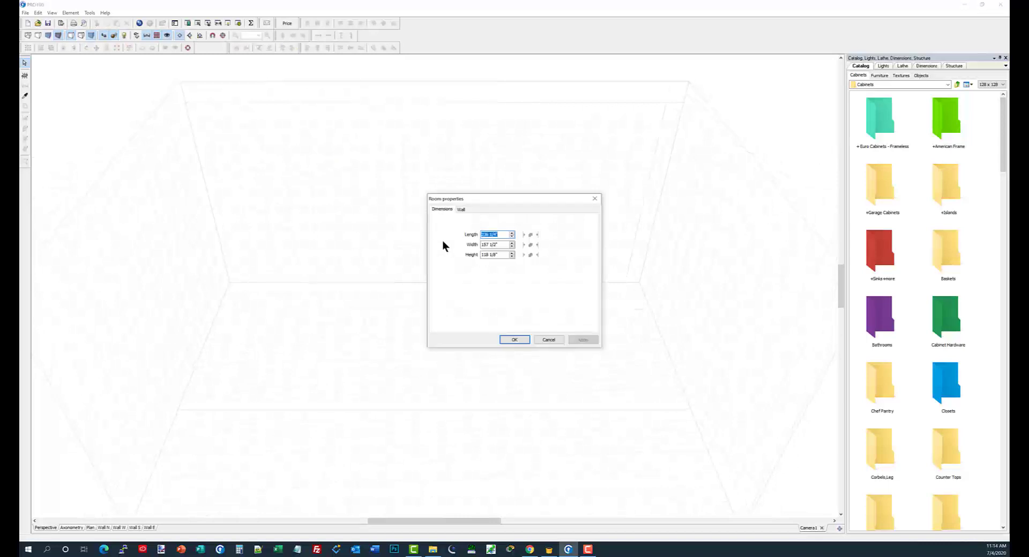
type("100100")
key("Tab")
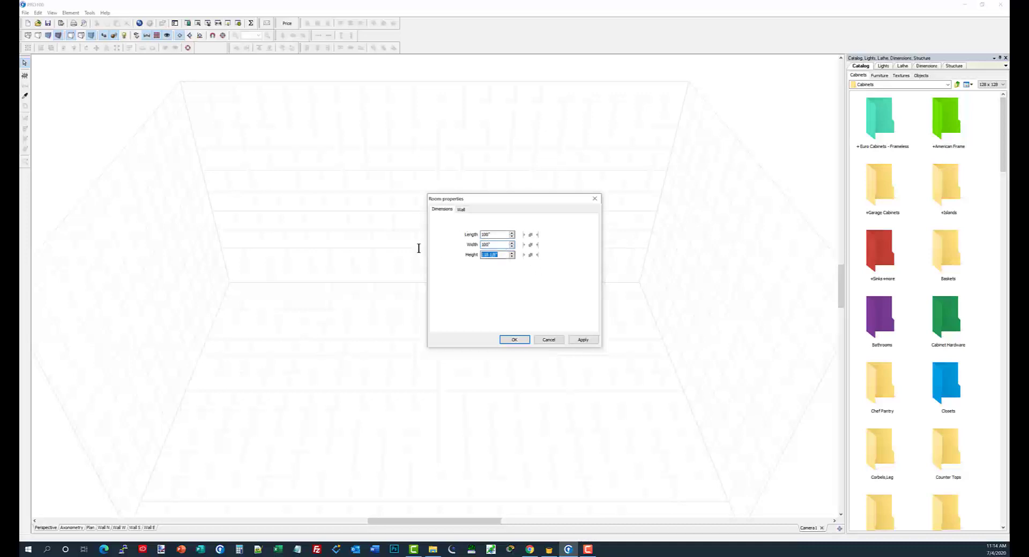
type("96")
left_click(516, 341)
Place a rectangular board with 3/4 inch thickness flat on the floor in the back-left corner of the room
scroll(467, 311, "up", 3)
mouse_move(465, 314)
left_mouse_down()
mouse_move(466, 299)
mouse_move(451, 308)
mouse_move(464, 328)
left_mouse_up()
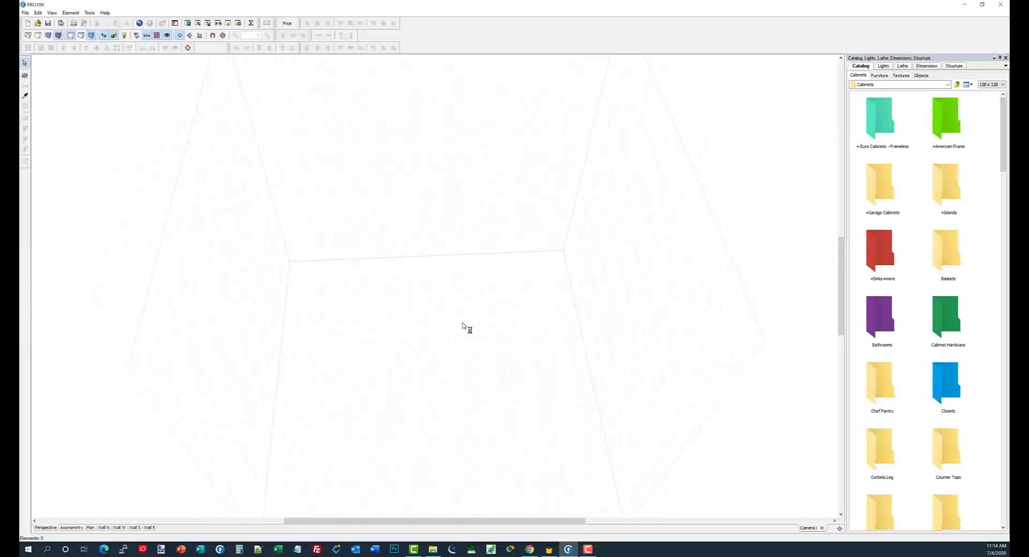
left_click(24, 76)
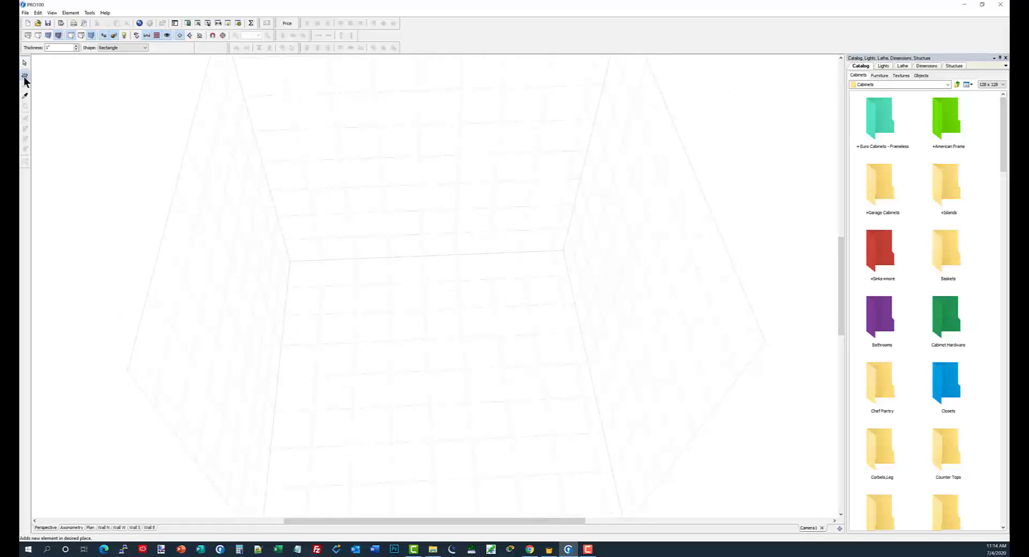
left_click(58, 47)
type("3/4")
key("Return")
left_click(322, 287)
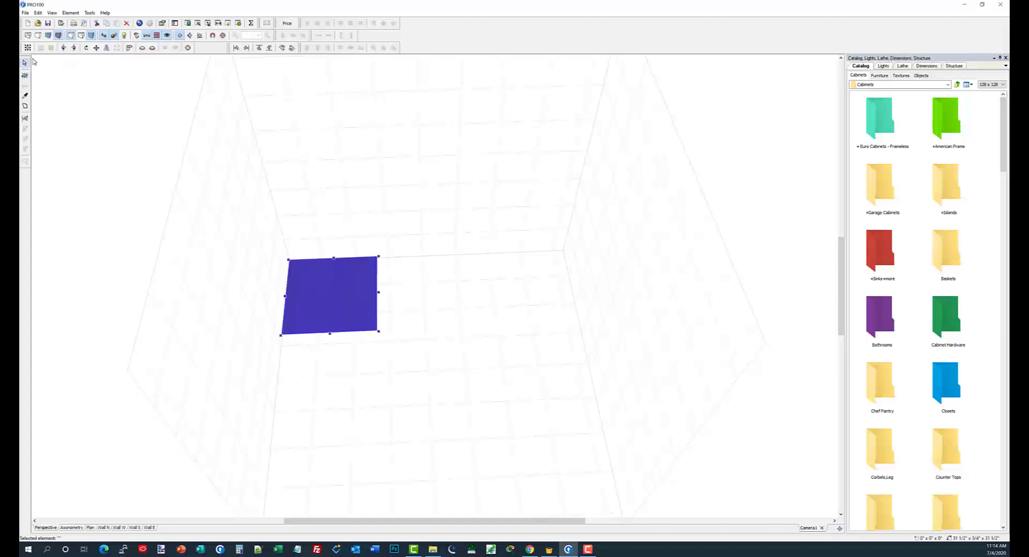
left_click(24, 75)
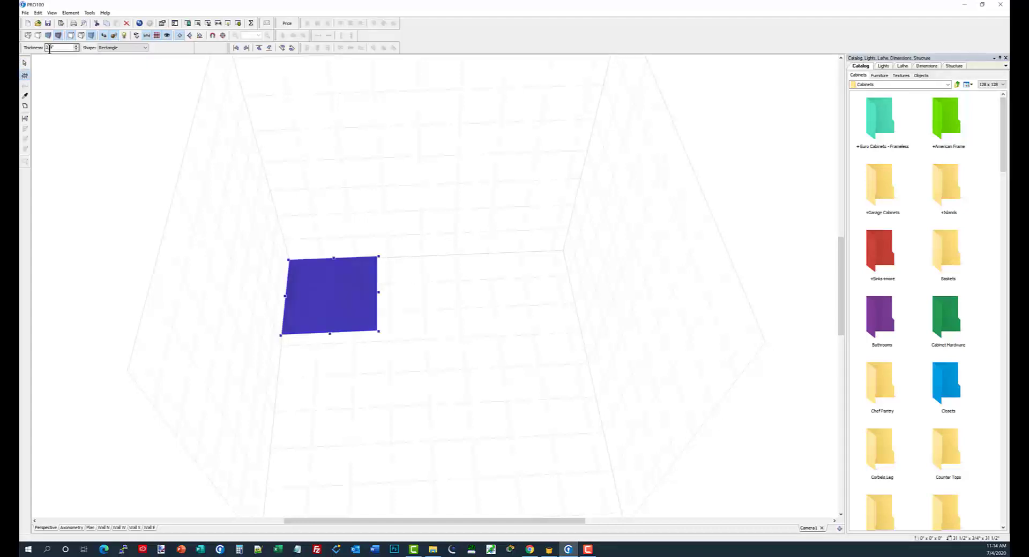
left_click(50, 50)
left_click(492, 167)
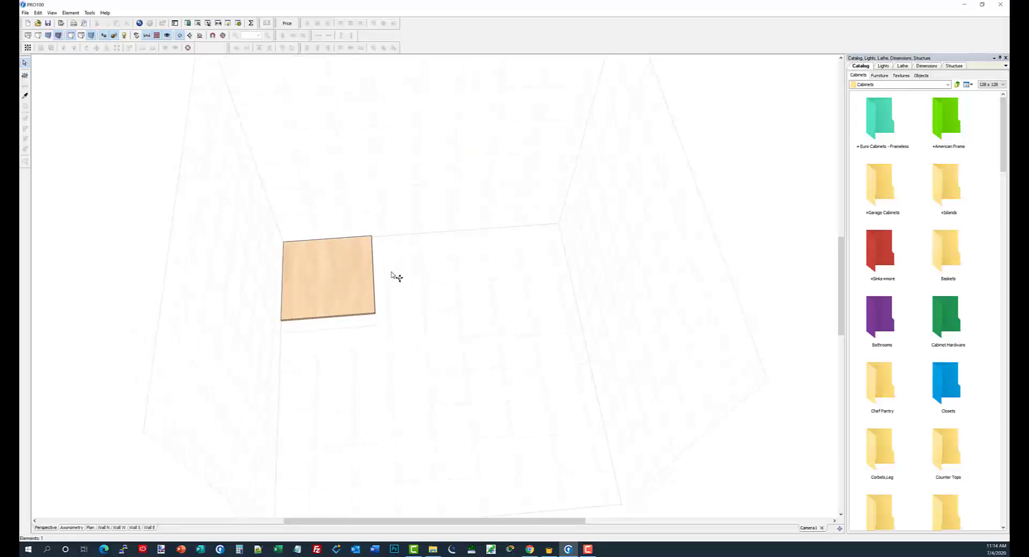
Check the floor board's dimensions and add a midpoint node to all four of its edges in the shape editor
double_click(360, 274)
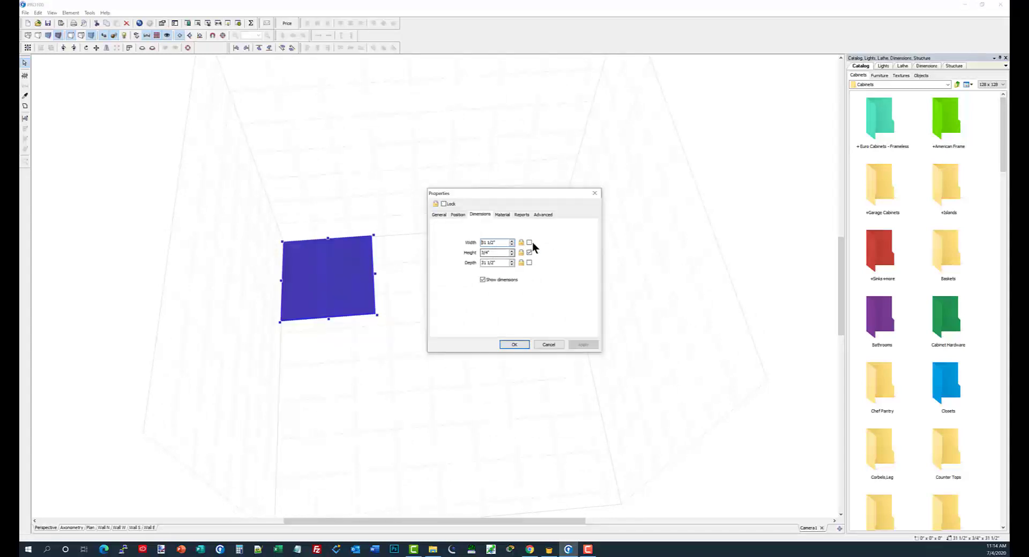
left_click(513, 344)
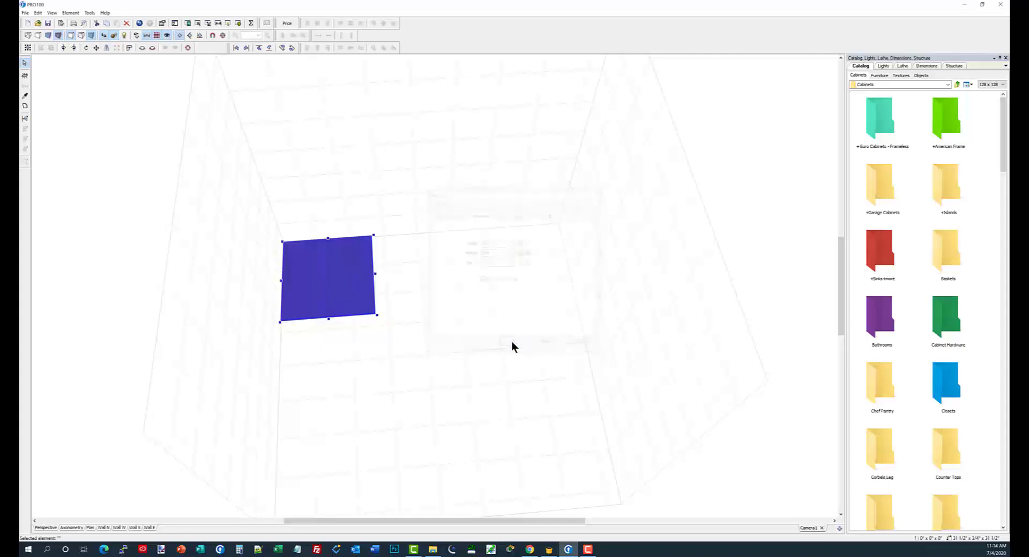
left_click(25, 107)
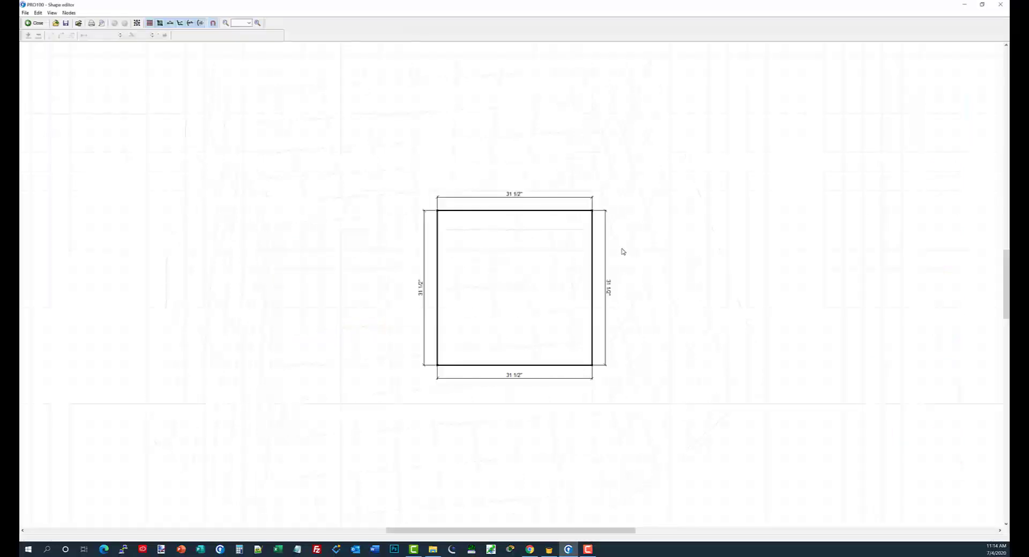
key("ctrl+a")
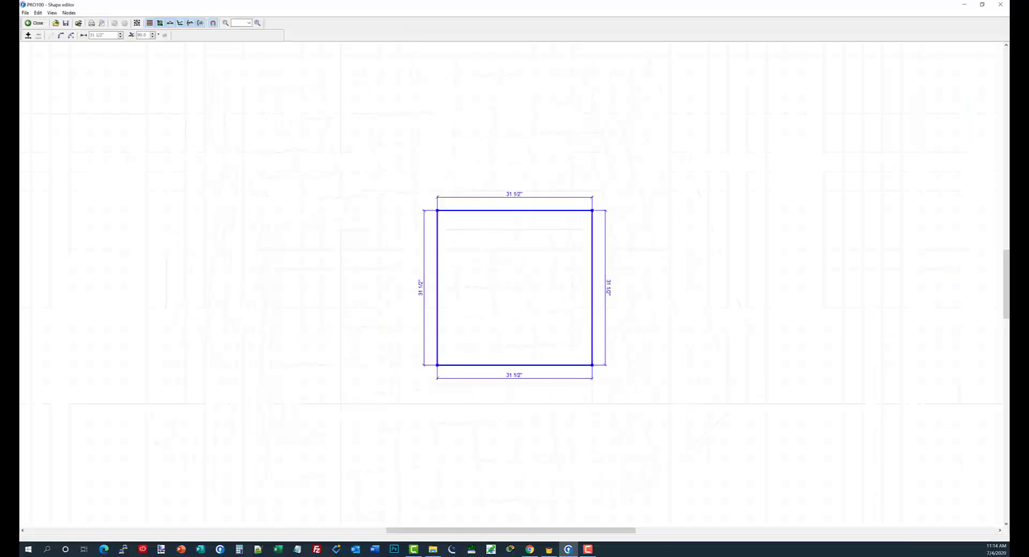
left_click(28, 35)
left_click(457, 131)
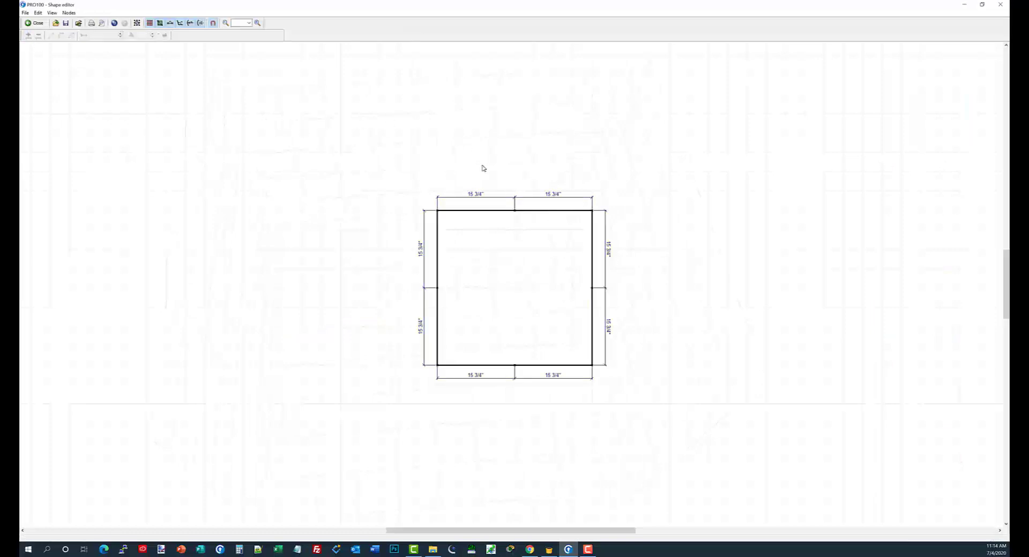
left_click(514, 211)
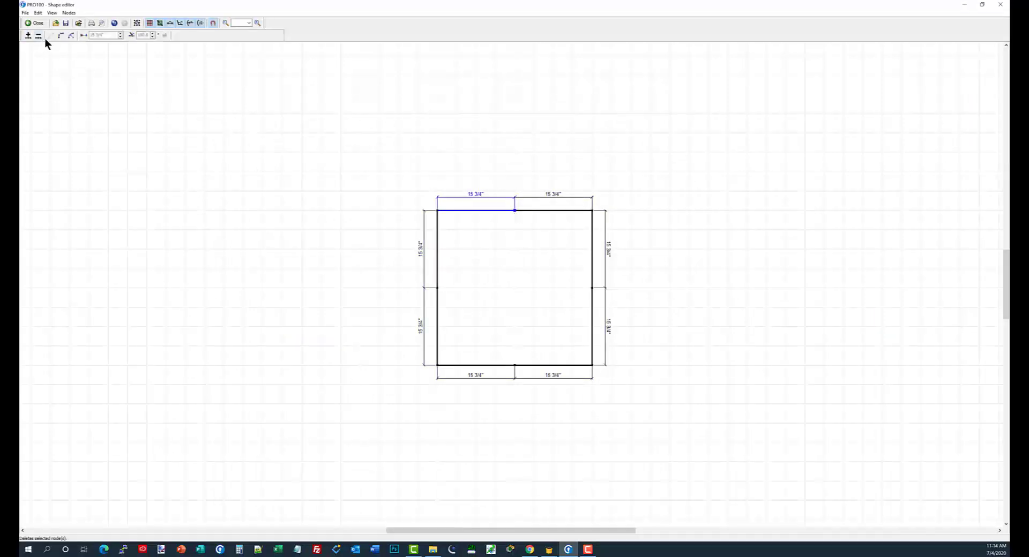
left_click_drag(106, 35, 69, 36)
type("3")
key("Return")
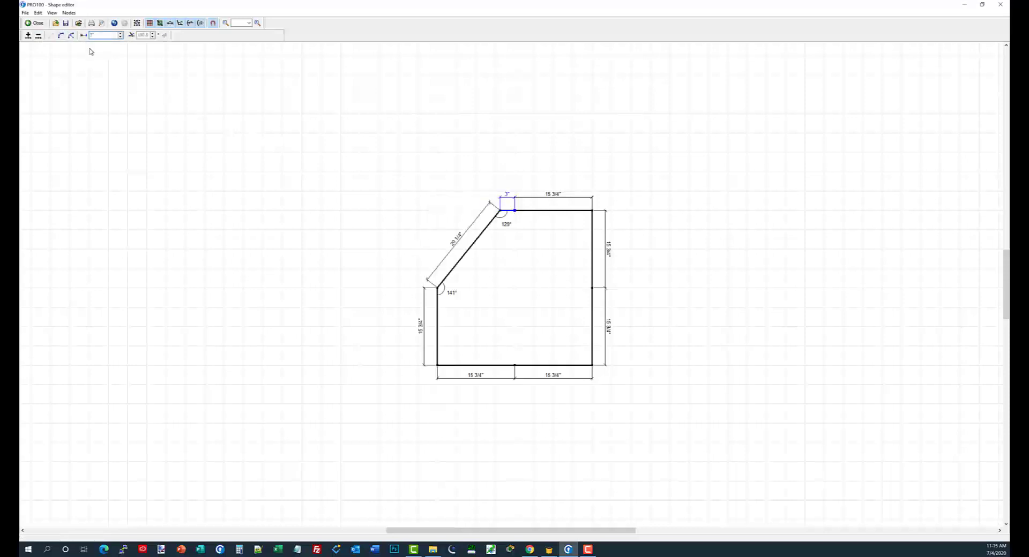
key("ctrl+z")
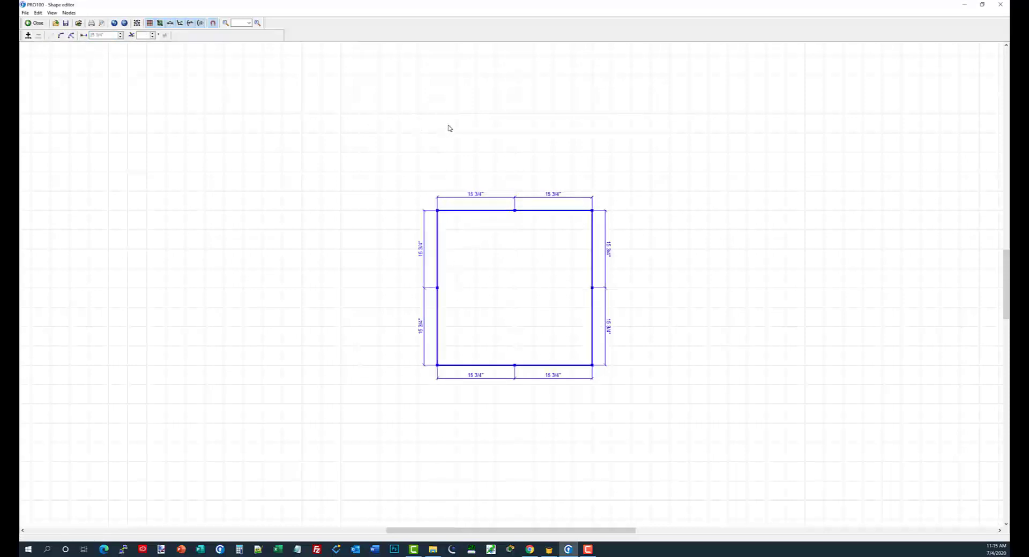
Move the top edge's middle node to 3 inches from the shape's top-left corner, keeping that corner fixed
left_click(514, 210)
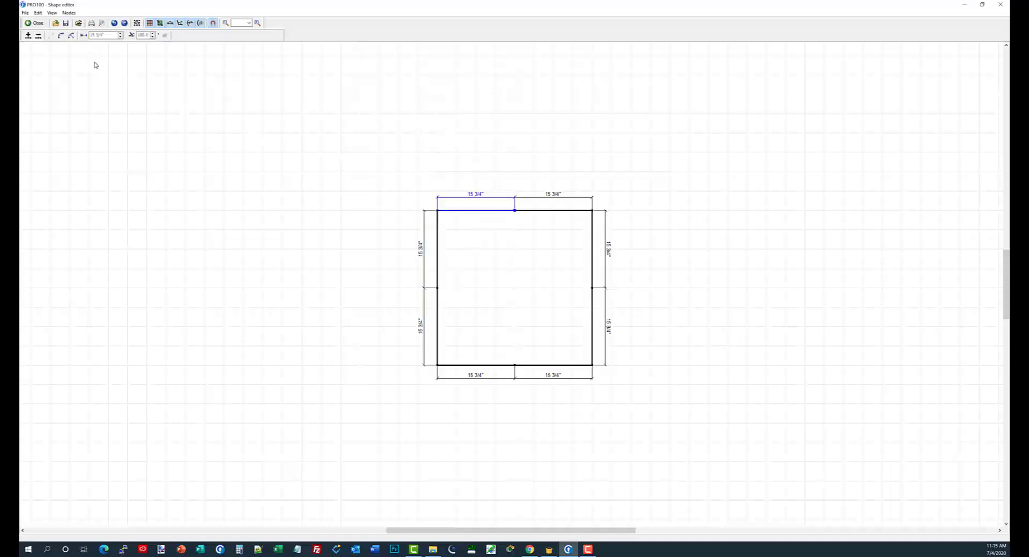
left_click(83, 37)
type("3")
left_click(164, 35)
Set the left edge's upper segment to 3 inches and delete the top-left corner node to cut the corner diagonally
scroll(466, 236, "up", 3)
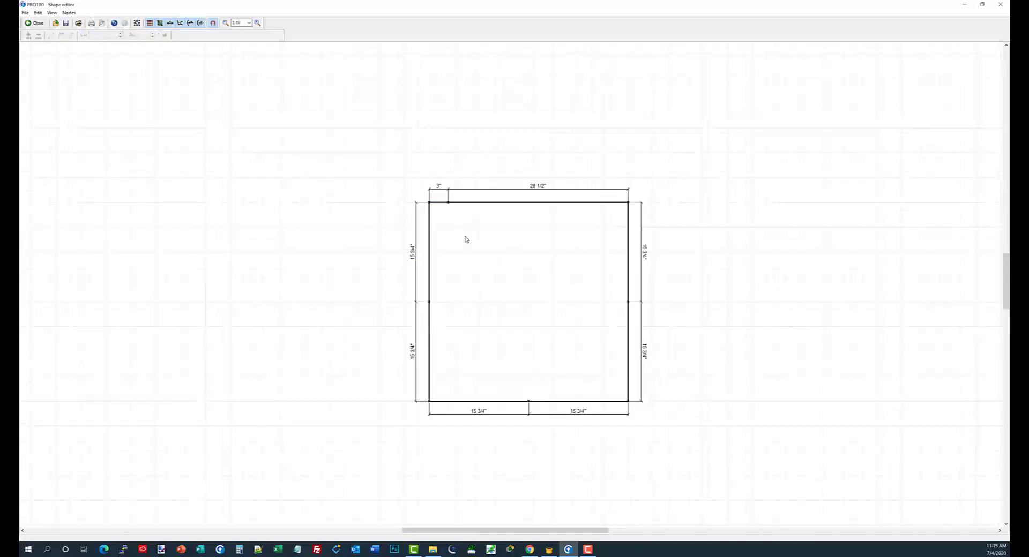
left_click(409, 185)
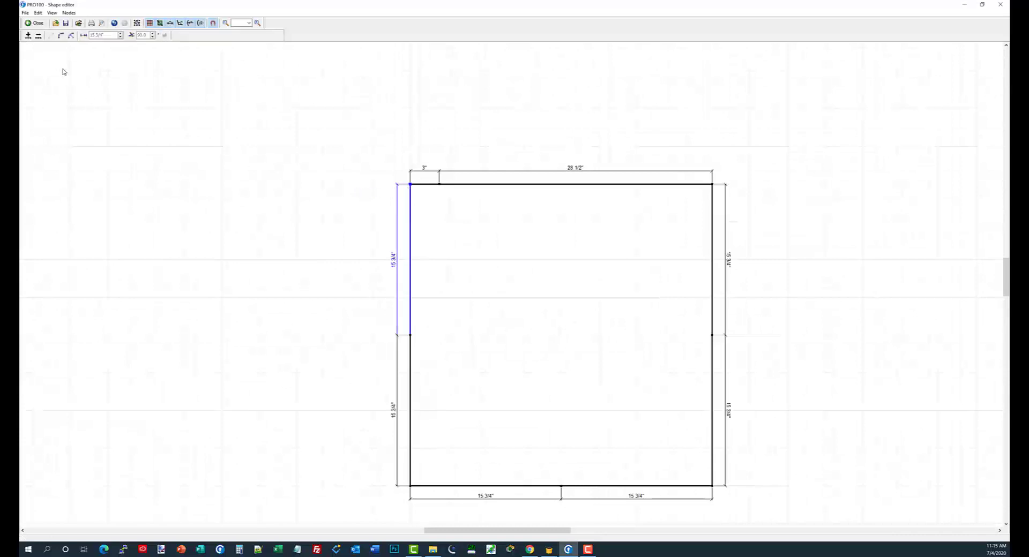
left_click(84, 36)
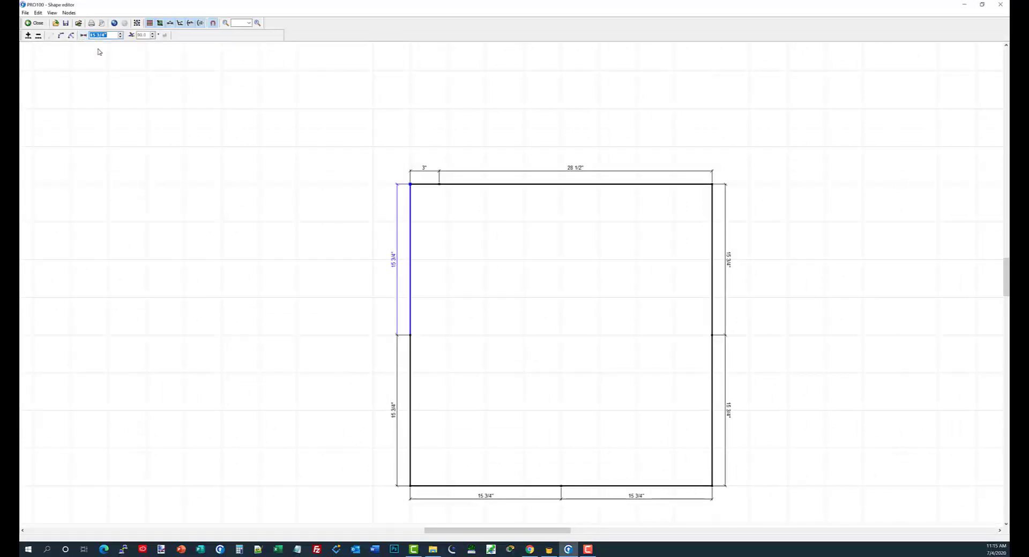
type("3")
key("Return")
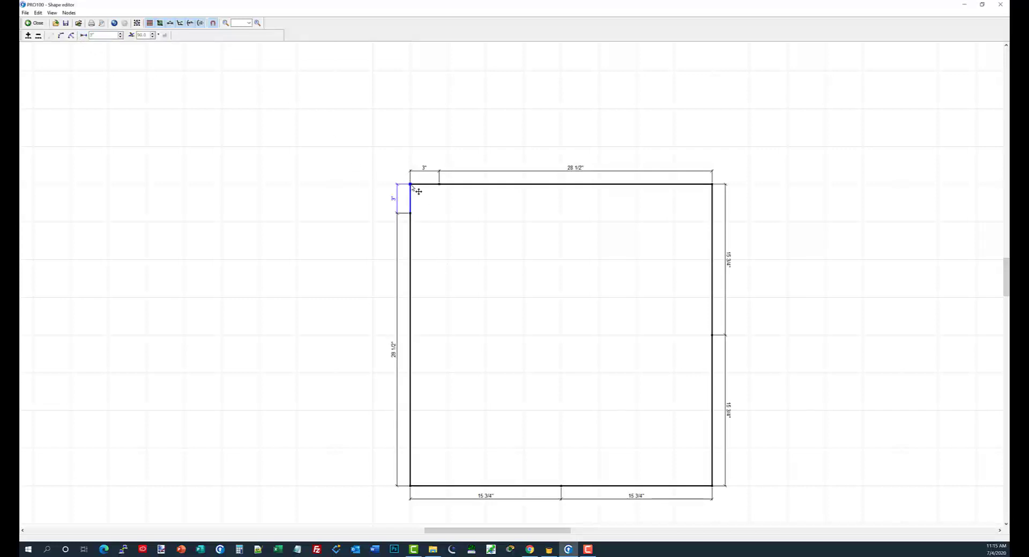
left_click(38, 35)
Set the bottom edge's segment from the bottom-left corner to 23 1/4 inches
middle_click_drag(591, 319, 569, 302)
scroll(645, 352, "down", 1)
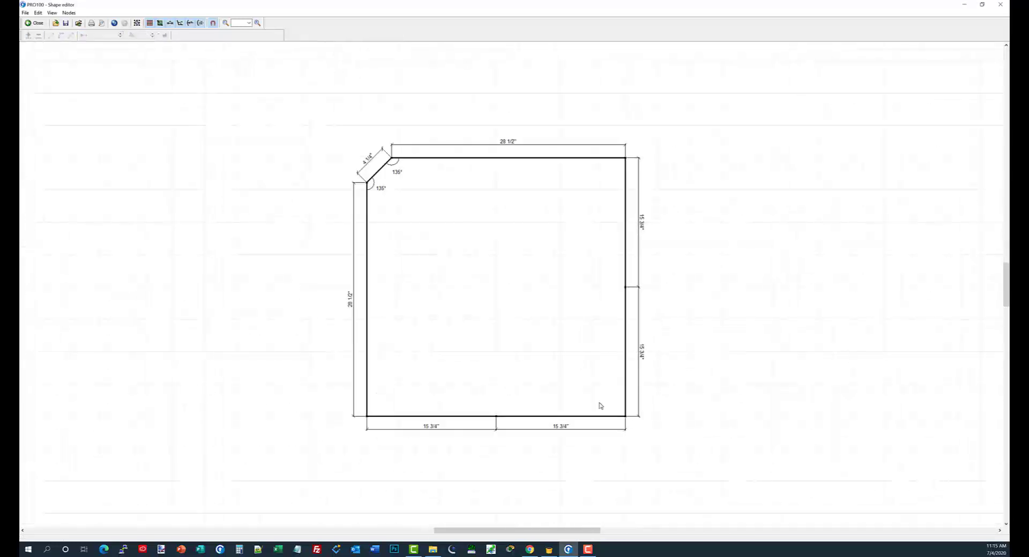
left_click(367, 418)
left_click(94, 36)
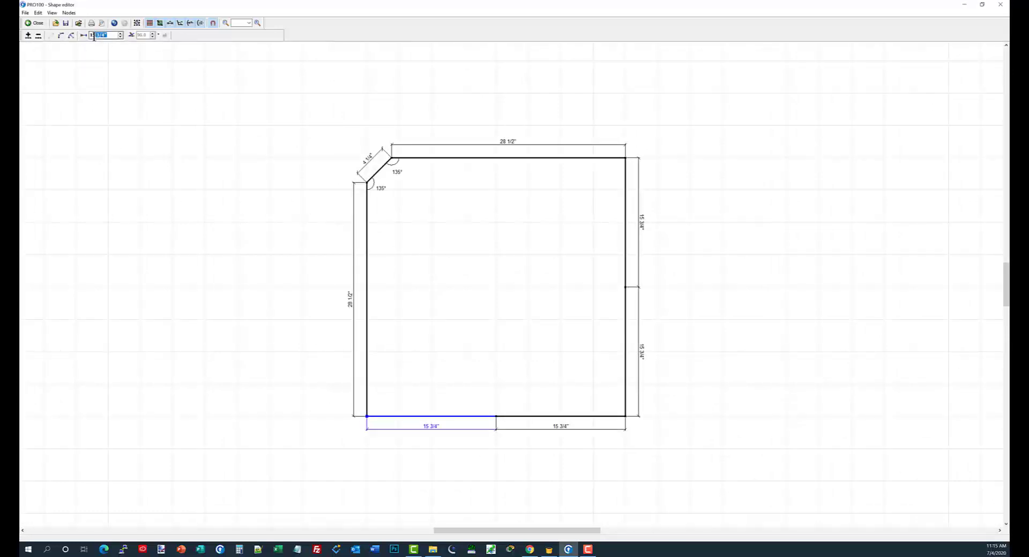
type("23.25")
key("Return")
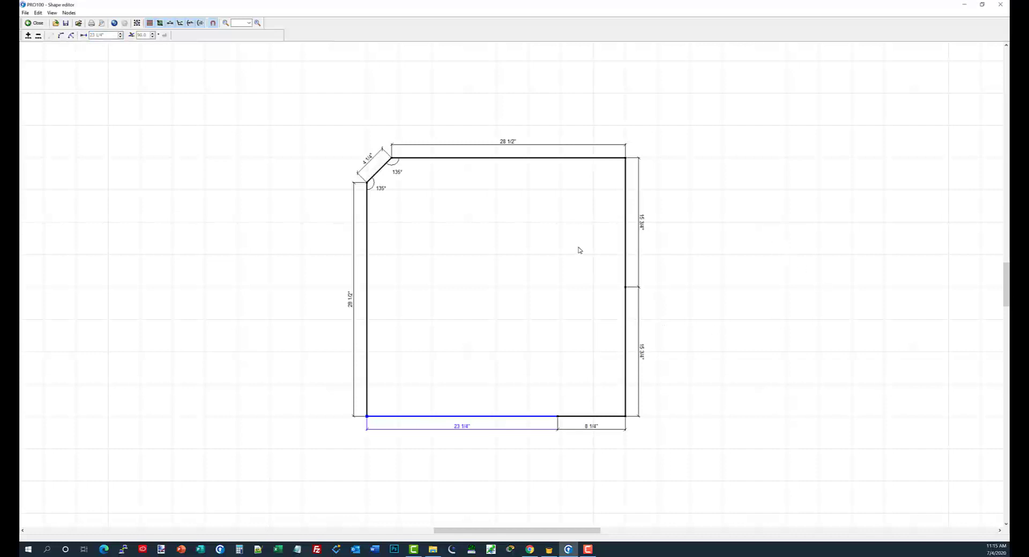
Set the right edge's upper segment to 23 1/4 inches
left_click(625, 287)
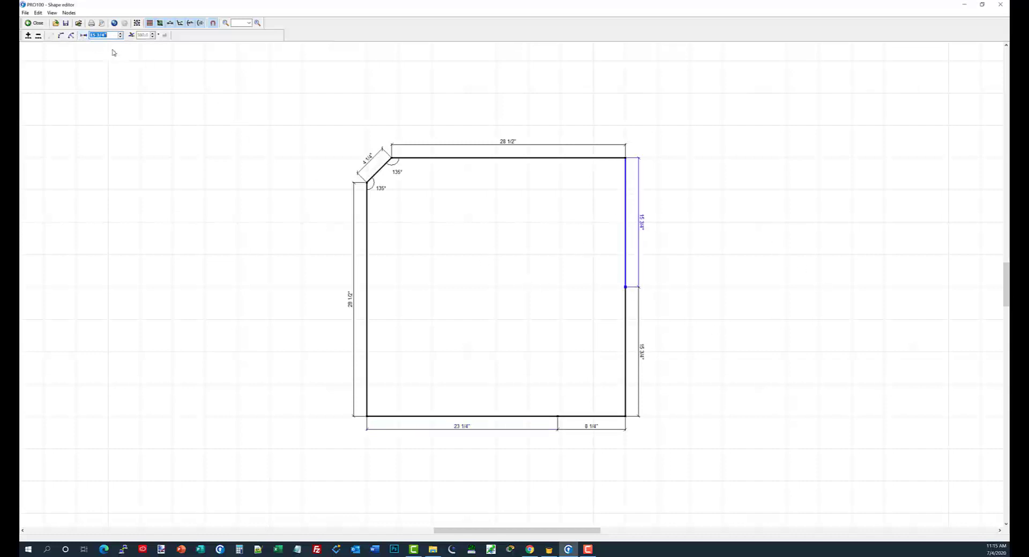
type("23.25")
key("Return")
Try notching the shape's bottom-right corner by setting the bottom edge node's angle to 90 degrees, and undo it
left_click(560, 418)
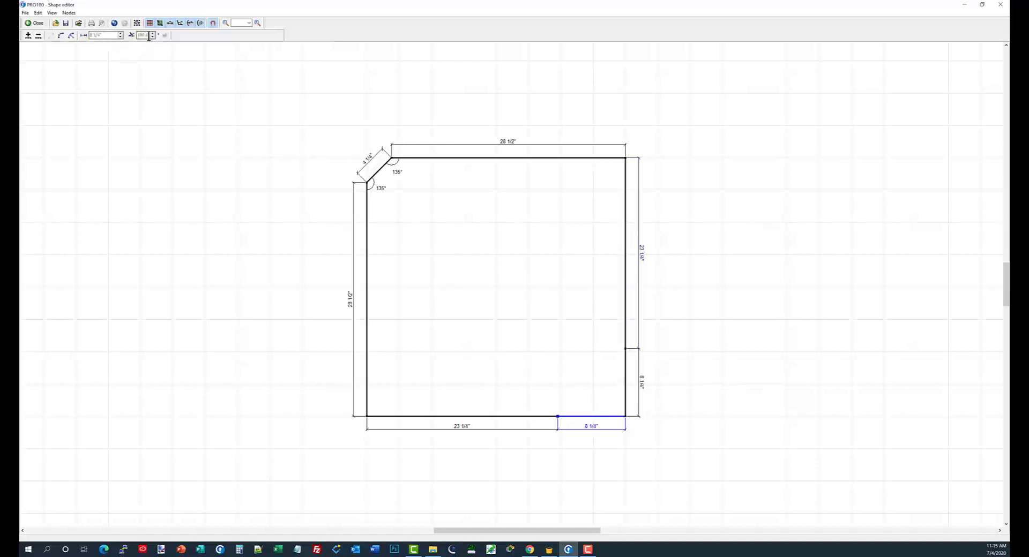
key("Return")
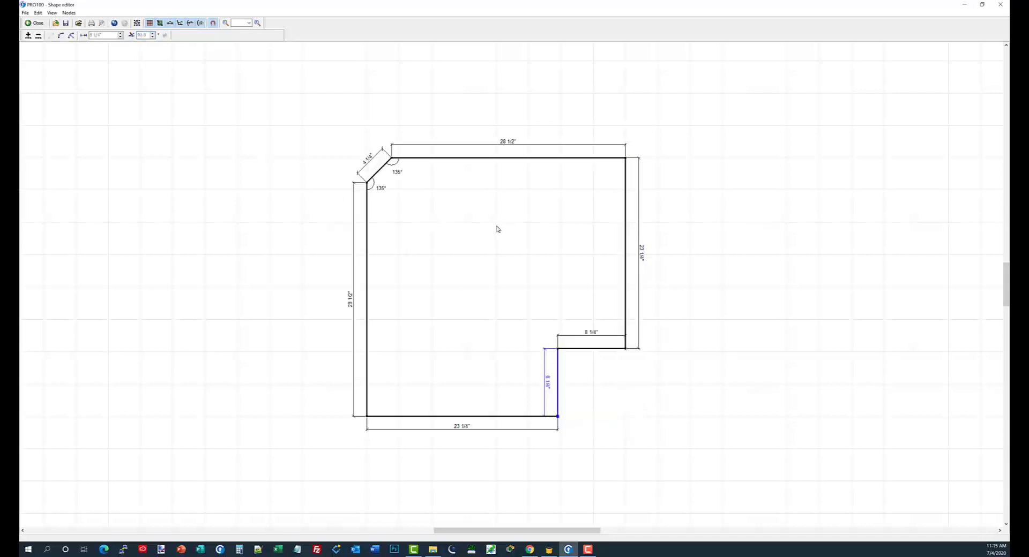
key("ctrl+z")
Move the shape's bottom-right corner node inward to form an 8 1/4 inch square notch, and close the shape editor
left_click(625, 417)
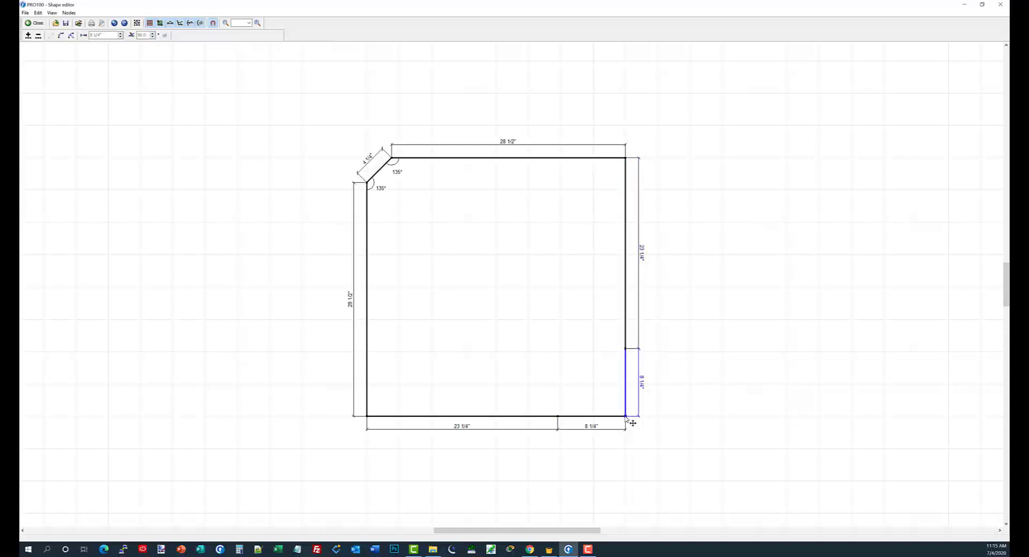
left_click_drag(633, 423, 564, 357)
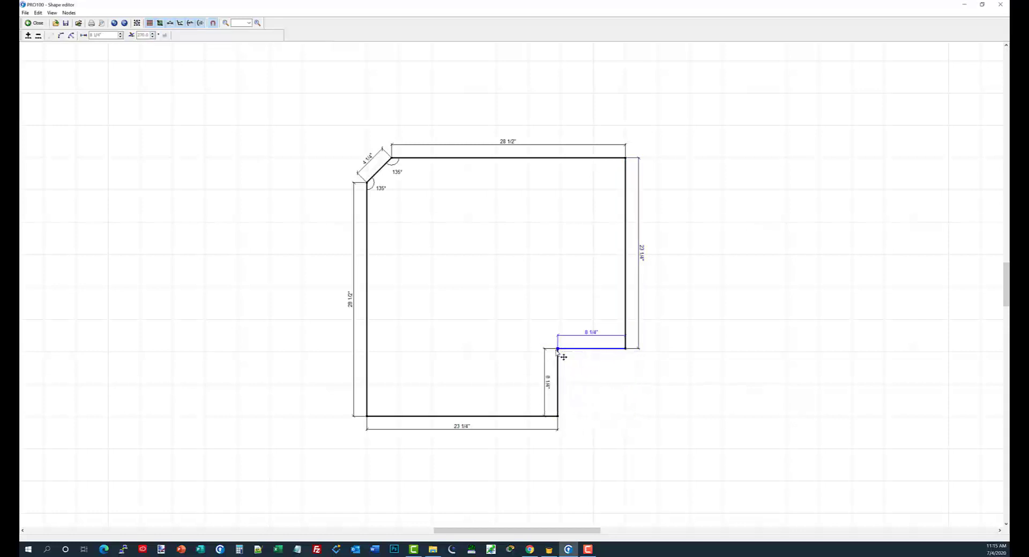
left_click(632, 380)
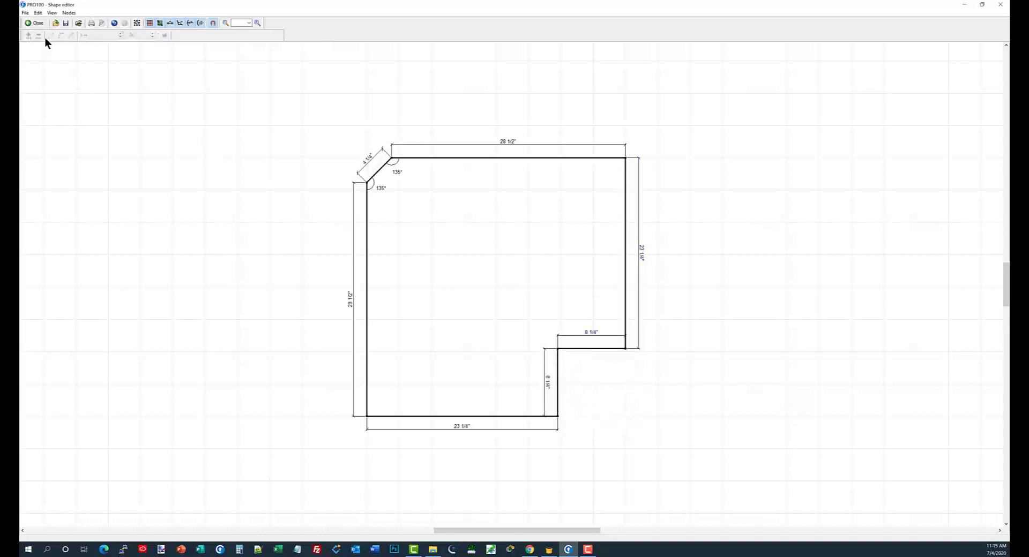
left_click(35, 22)
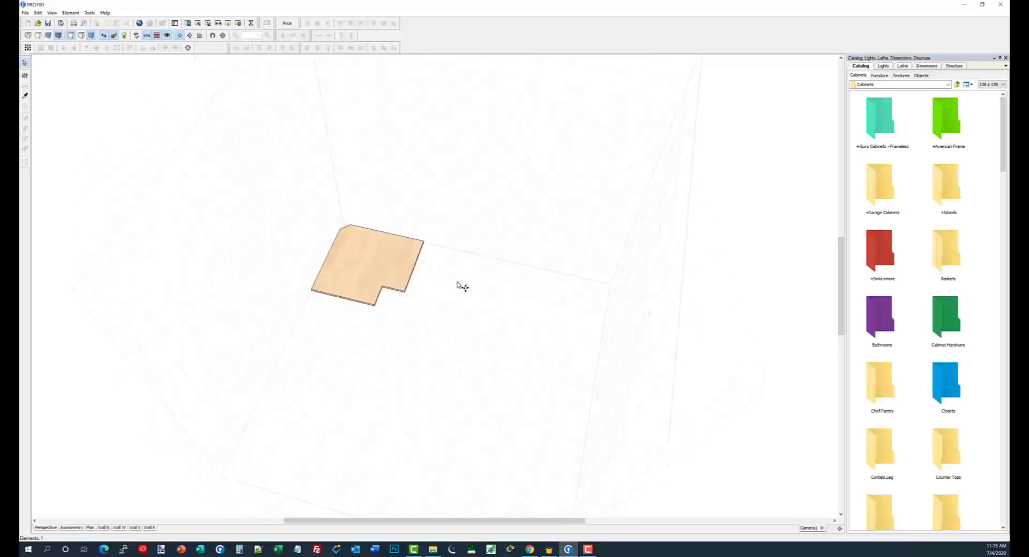
Move the shaped floor panel a few inches out from both walls of the room corner
left_click(389, 270)
left_click(189, 50)
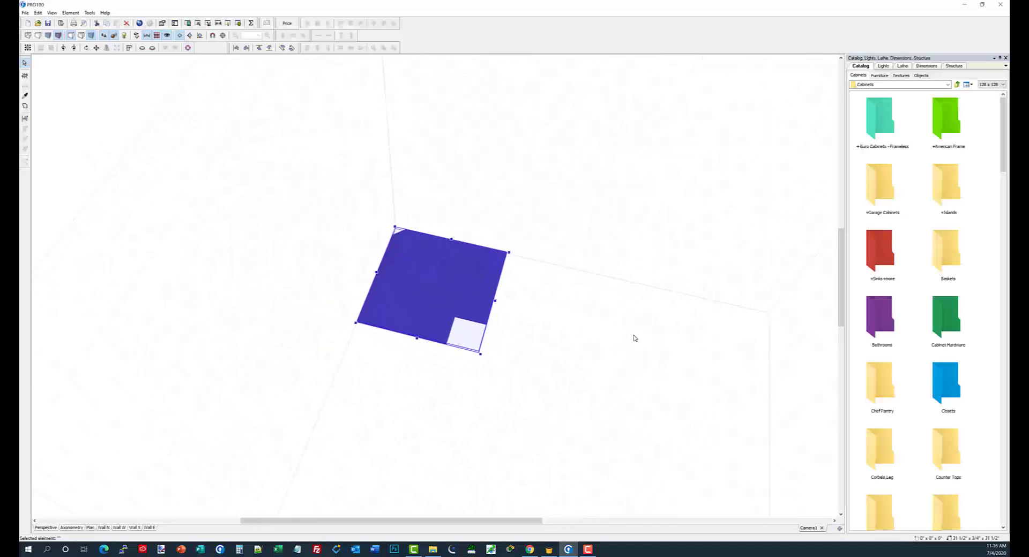
scroll(633, 333, "up", 2)
left_click_drag(633, 323, 633, 365)
left_click_drag(444, 521, 452, 523)
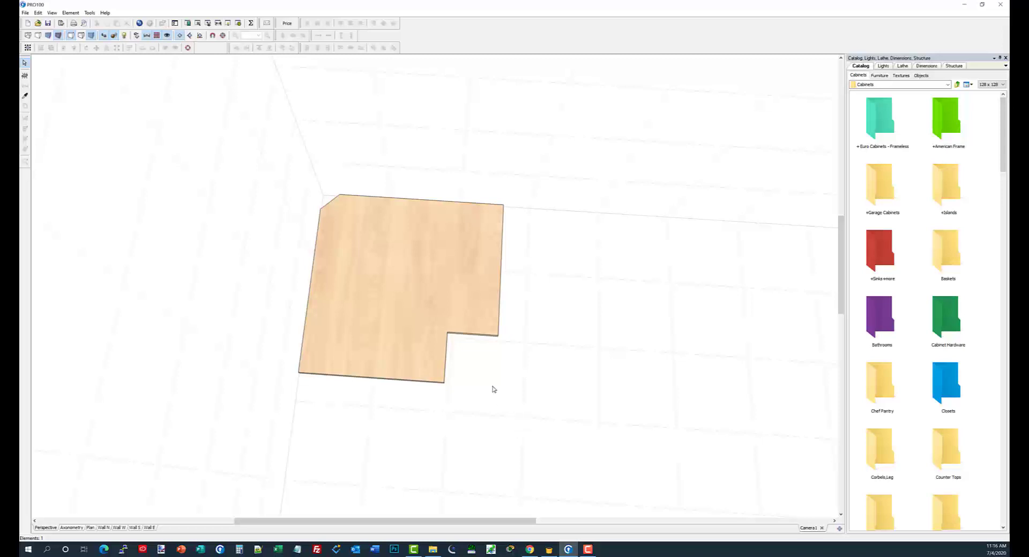
left_click(423, 241)
left_click_drag(423, 240, 432, 248)
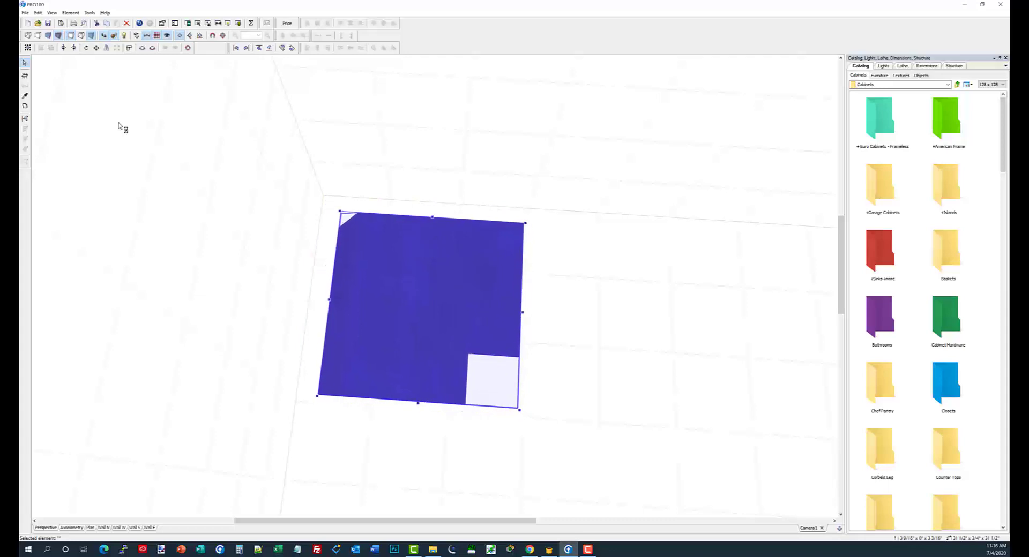
Draw a 3/4 inch thick rectangular board standing upright behind the floor panel, parallel to the back wall
left_click(24, 79)
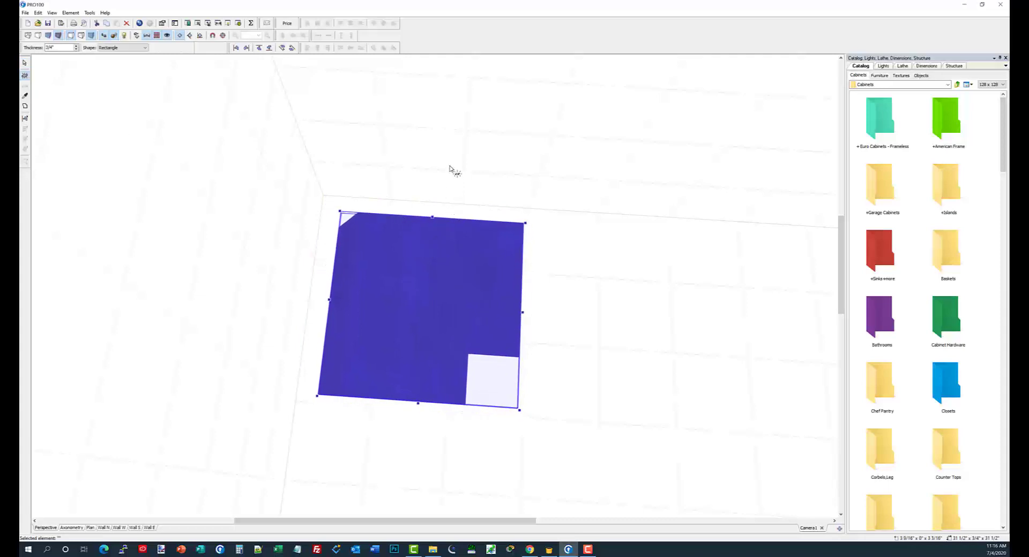
left_click(453, 167)
left_click(455, 261)
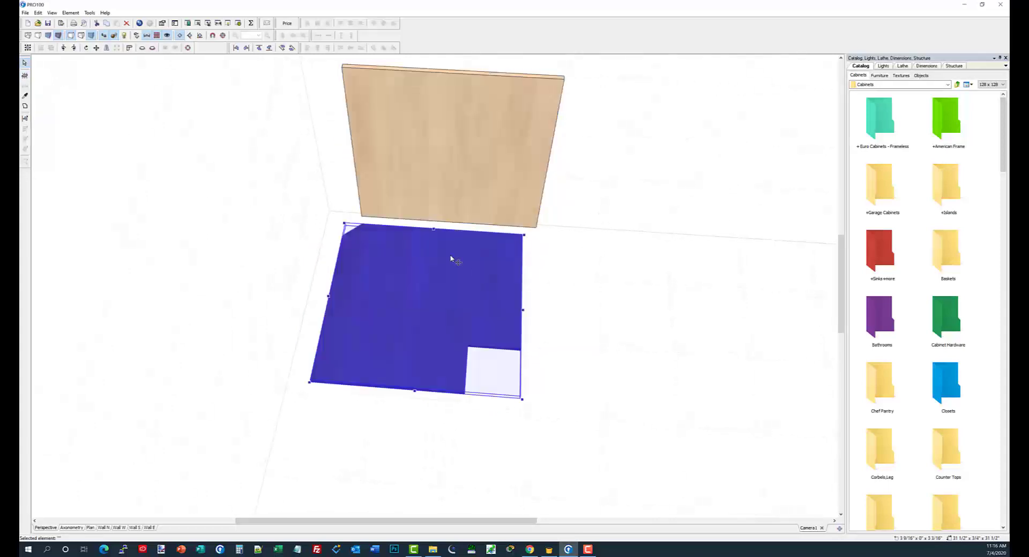
Check the floor panel's back edge length in the shape editor and set the upright back panel's width to 28 1/2 inches
left_click(25, 107)
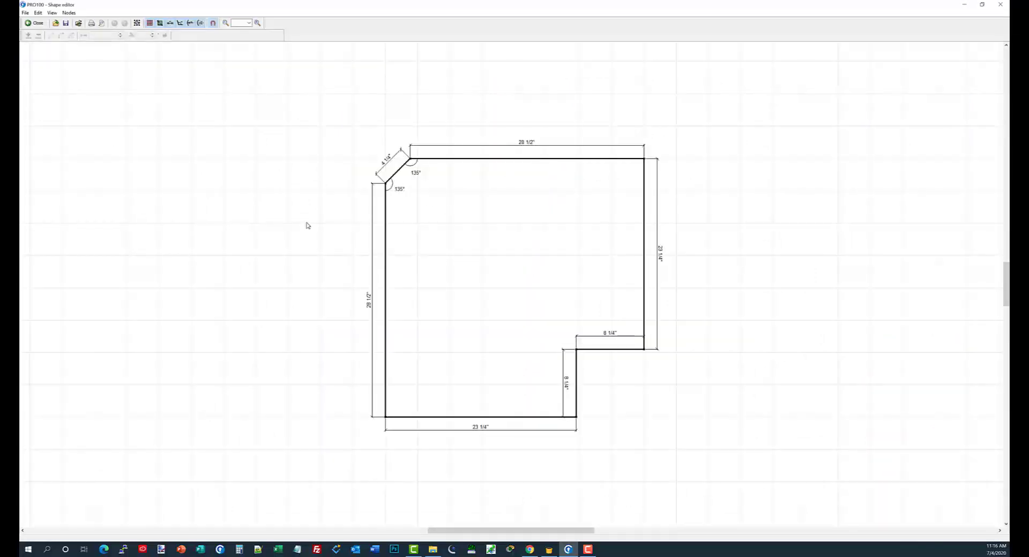
left_click(35, 22)
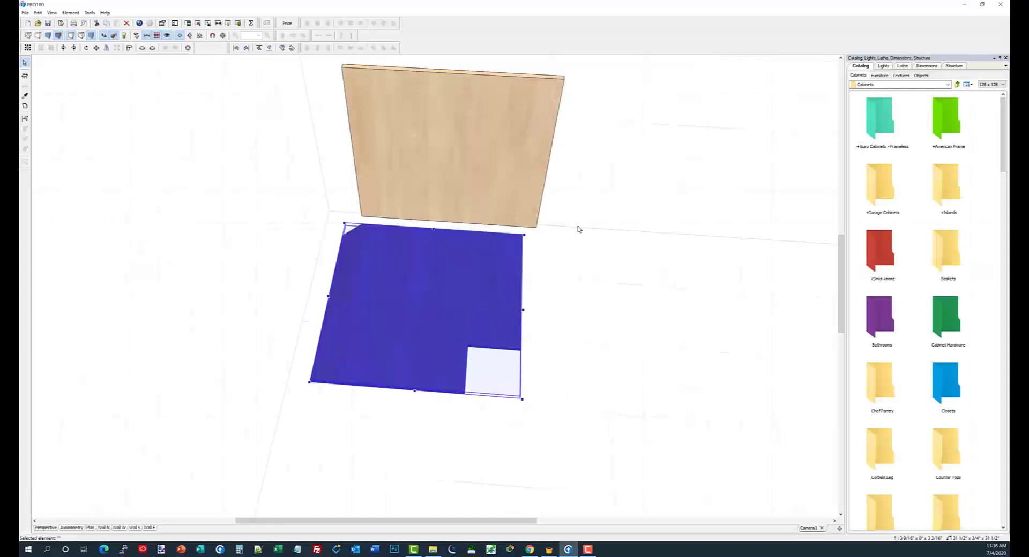
double_click(487, 171)
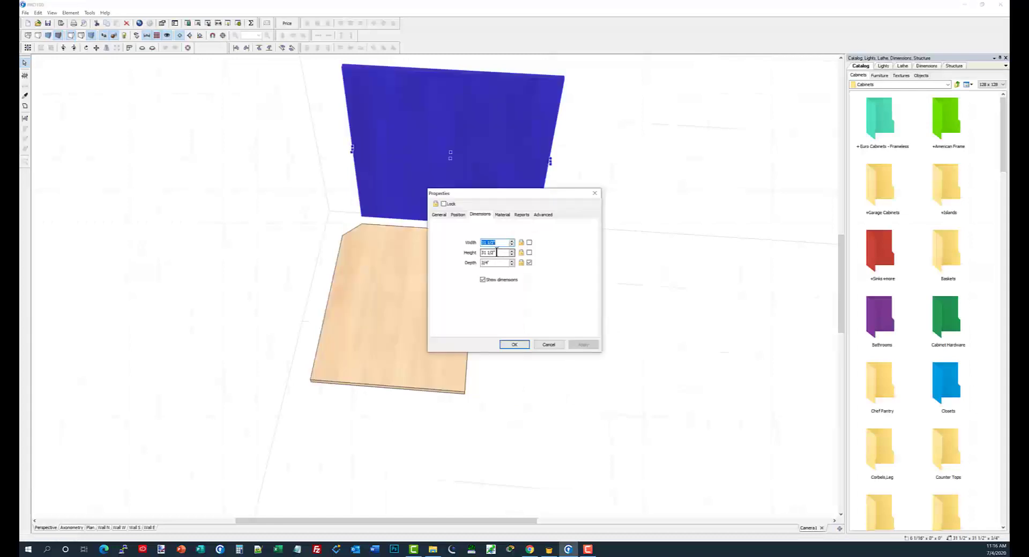
type("28")
type(".5")
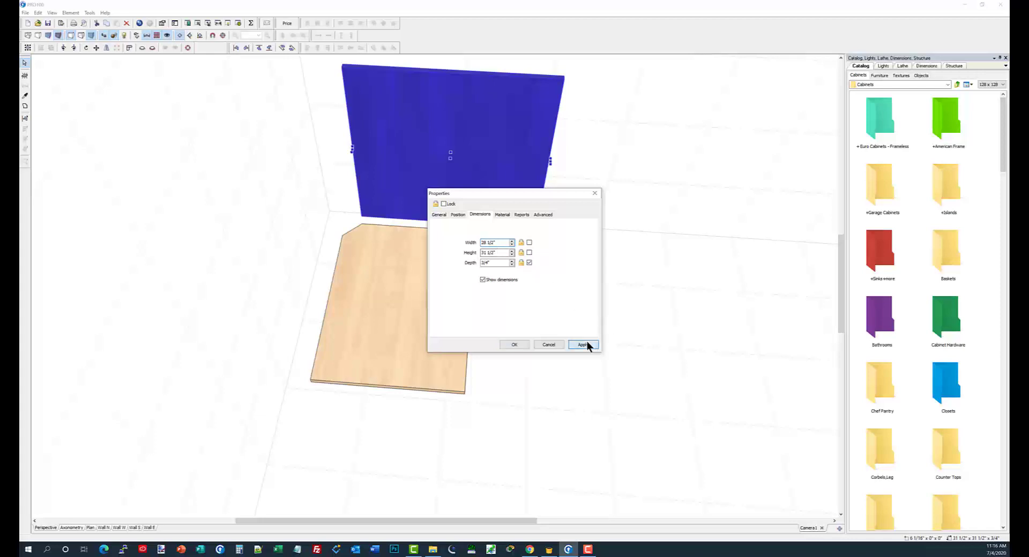
left_click(583, 345)
left_click(520, 345)
left_click(586, 187)
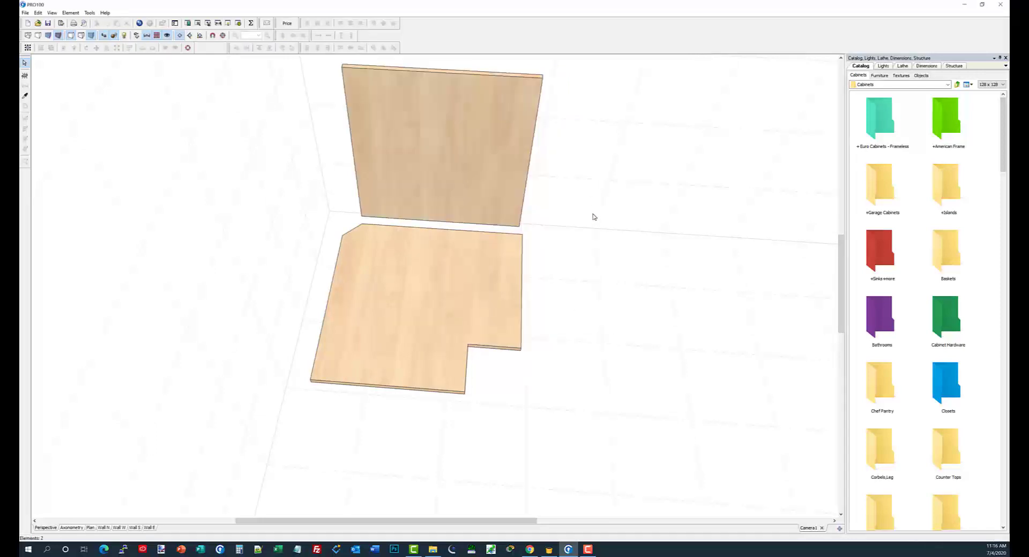
Copy the back panel to the front, rotate the copy 90 degrees counterclockwise, and place it against the left wall as a side panel
left_click_drag(591, 214, 593, 227)
left_click_drag(476, 182, 448, 446, "ctrl")
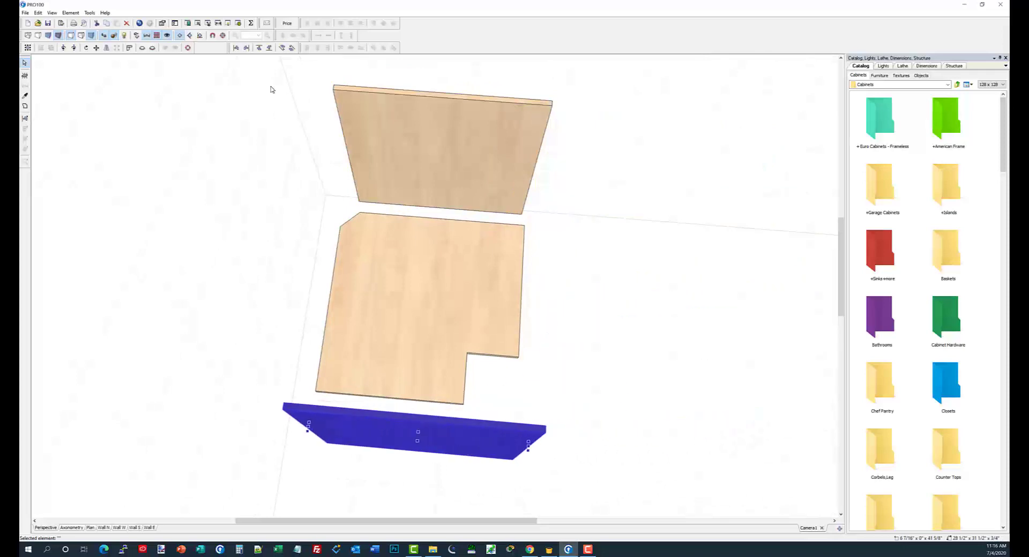
left_click(63, 48)
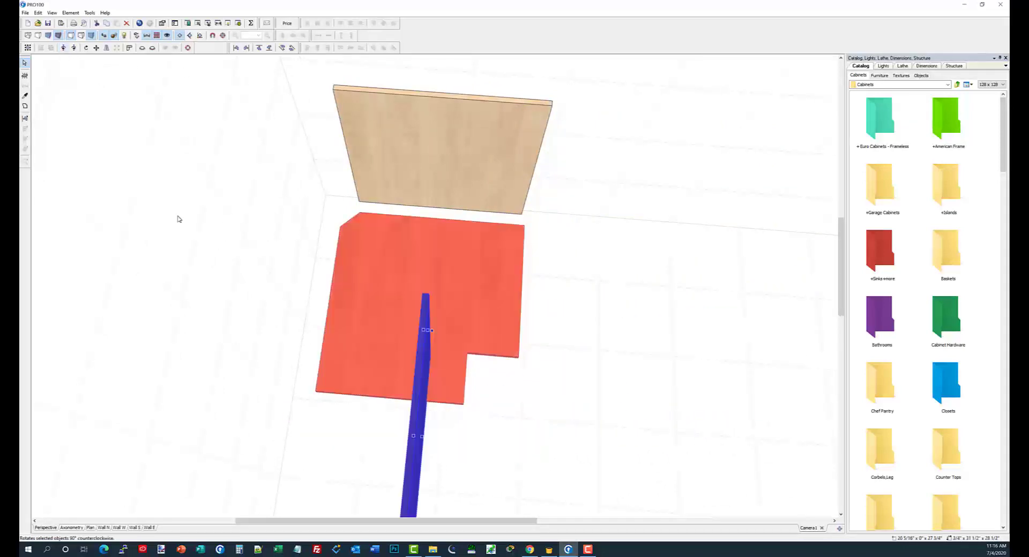
left_click_drag(424, 348, 174, 126)
Move the floor panel against the side and back panels, and align the back panel's right end with the floor panel's right edge
left_click_drag(404, 290, 285, 199)
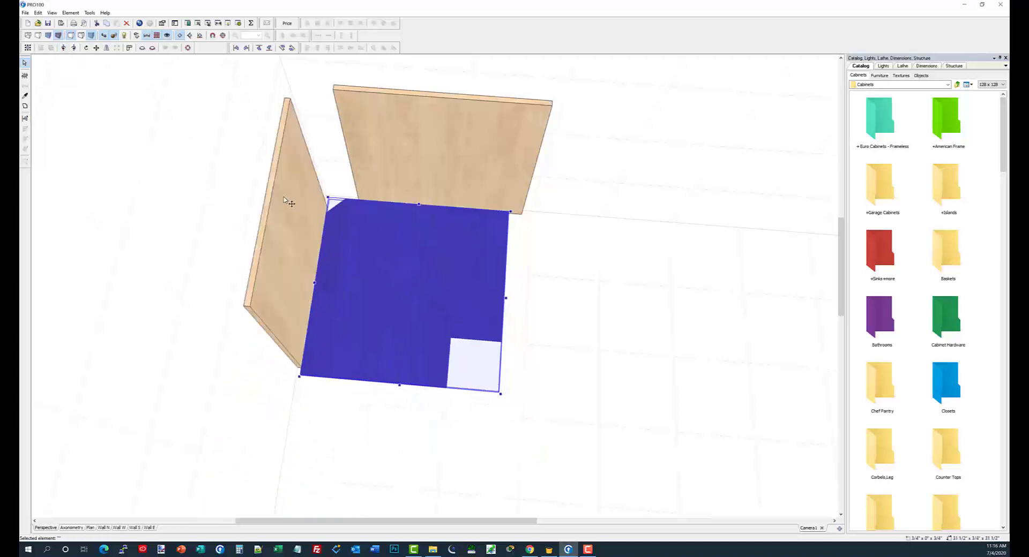
left_click(582, 276)
left_click(424, 234)
left_click(450, 186)
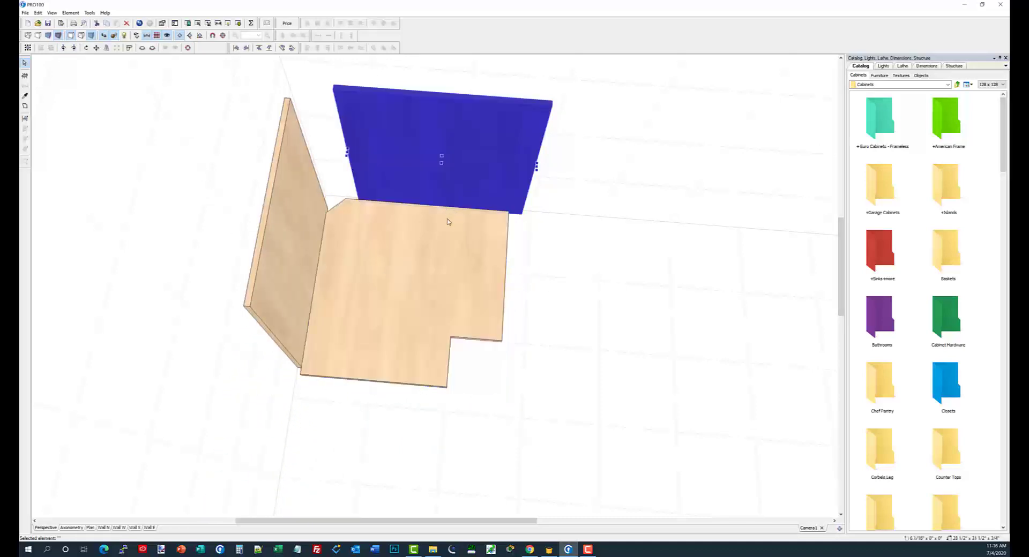
left_click(445, 227, "shift")
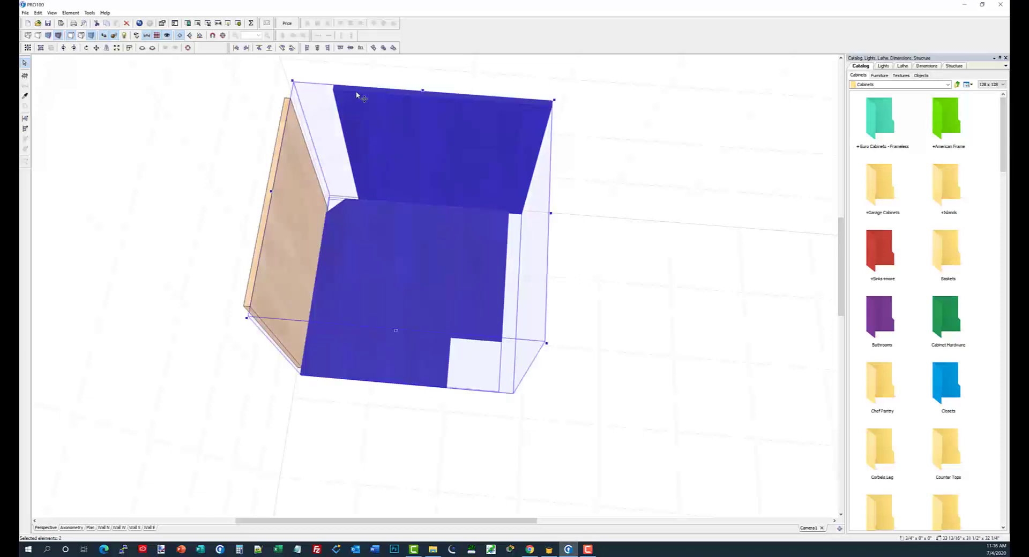
left_click(589, 251)
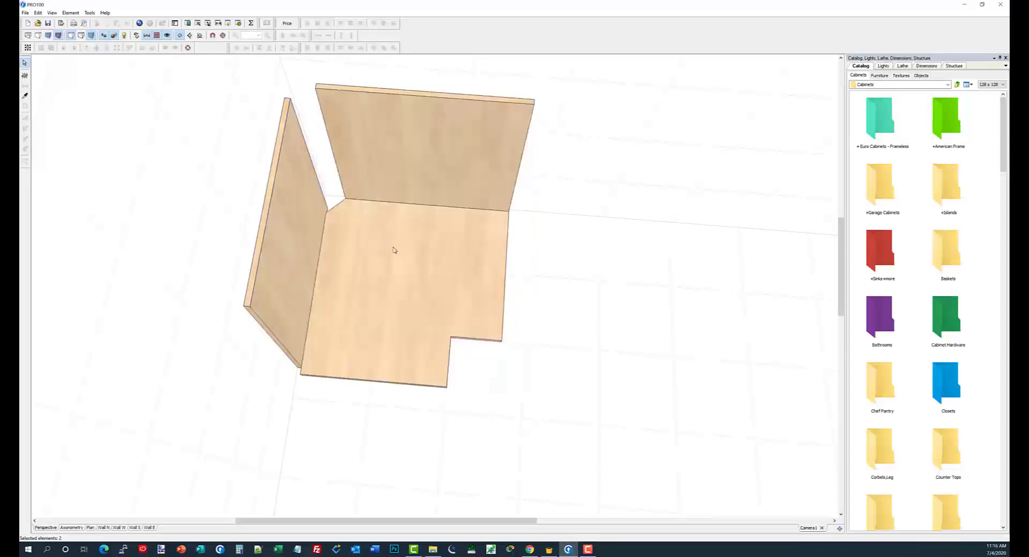
Align the left side panel's front edge with the floor panel's front edge
left_click(308, 238)
left_click(365, 269, "shift")
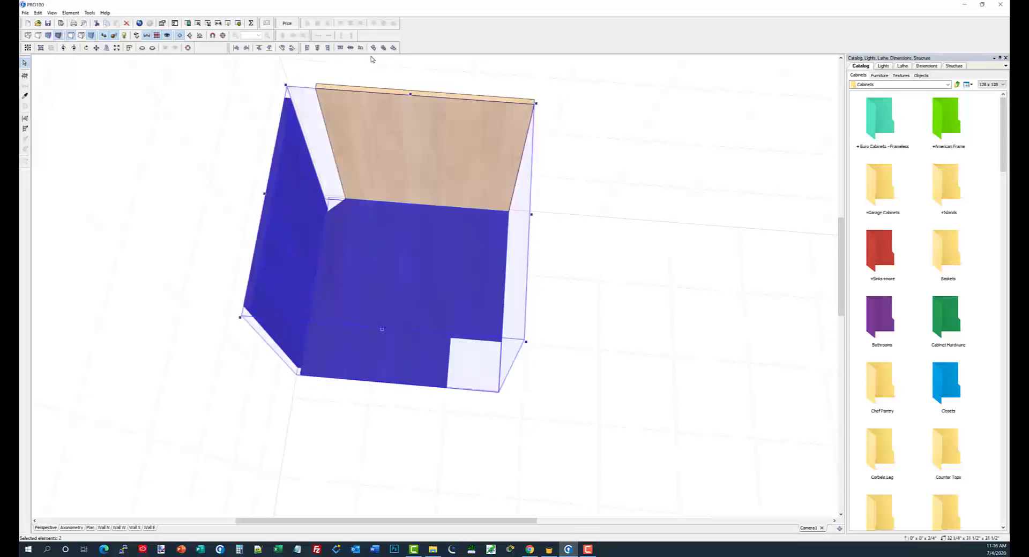
left_click(609, 218)
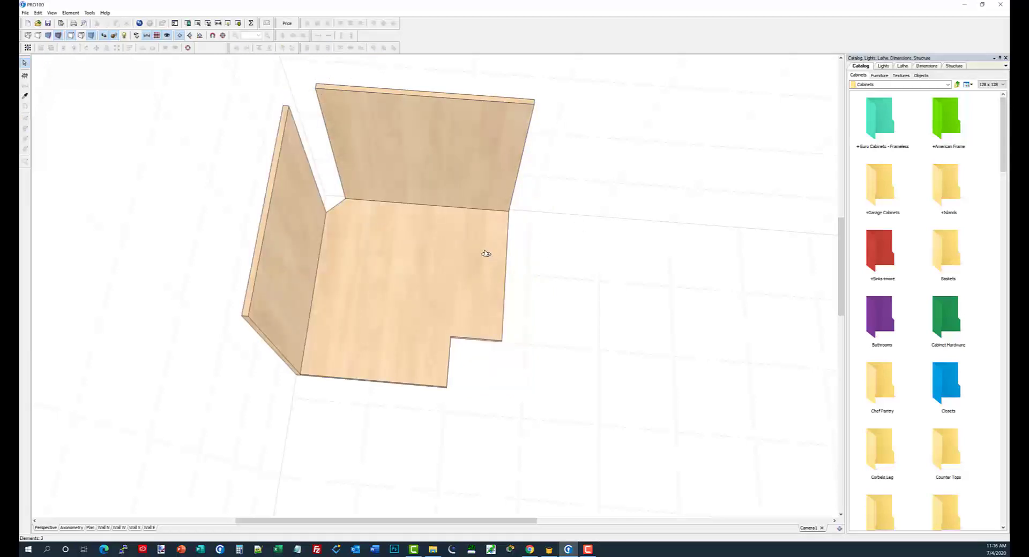
key("ctrl+a")
left_click_drag(447, 279, 347, 153)
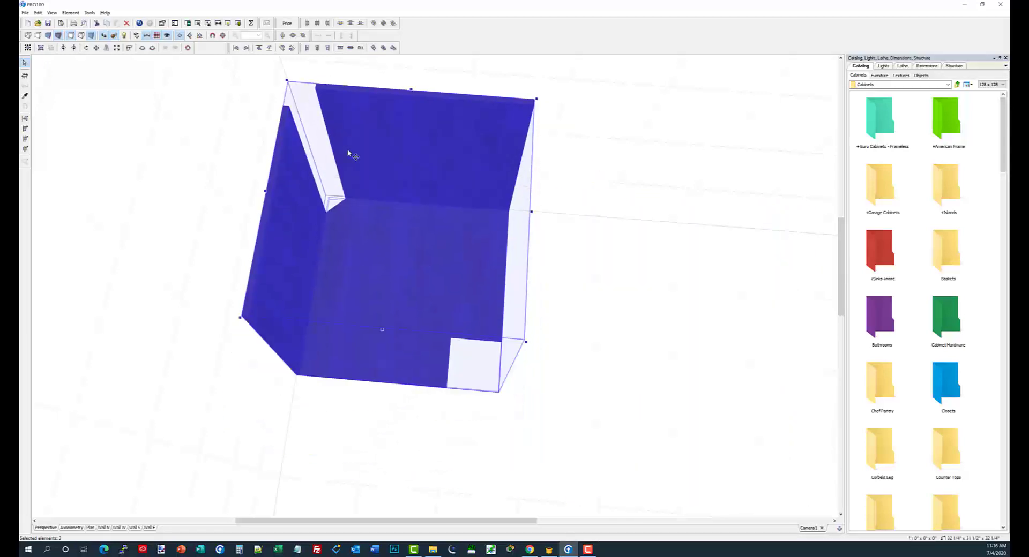
mouse_move(597, 229)
left_mouse_down()
mouse_move(586, 218)
mouse_move(616, 277)
mouse_move(606, 237)
left_mouse_up()
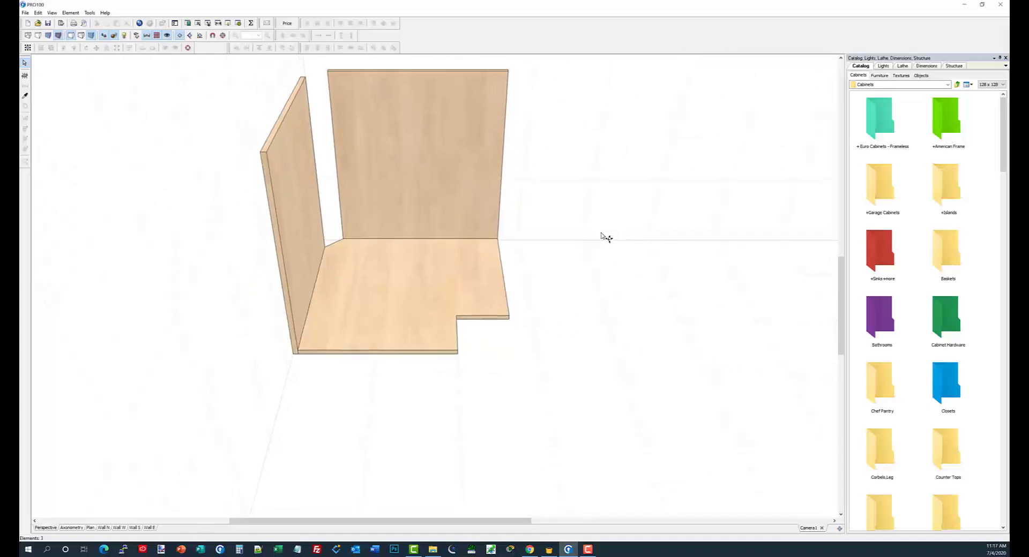
left_click_drag(575, 268, 576, 289)
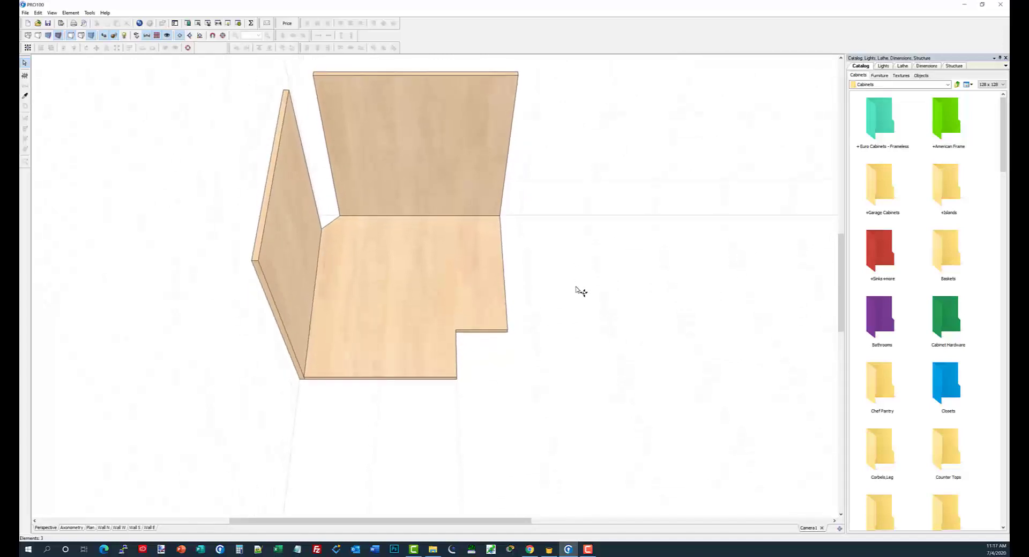
Copy the back panel to its right along the back wall and set the copy's width to 24 inches
left_click(465, 131)
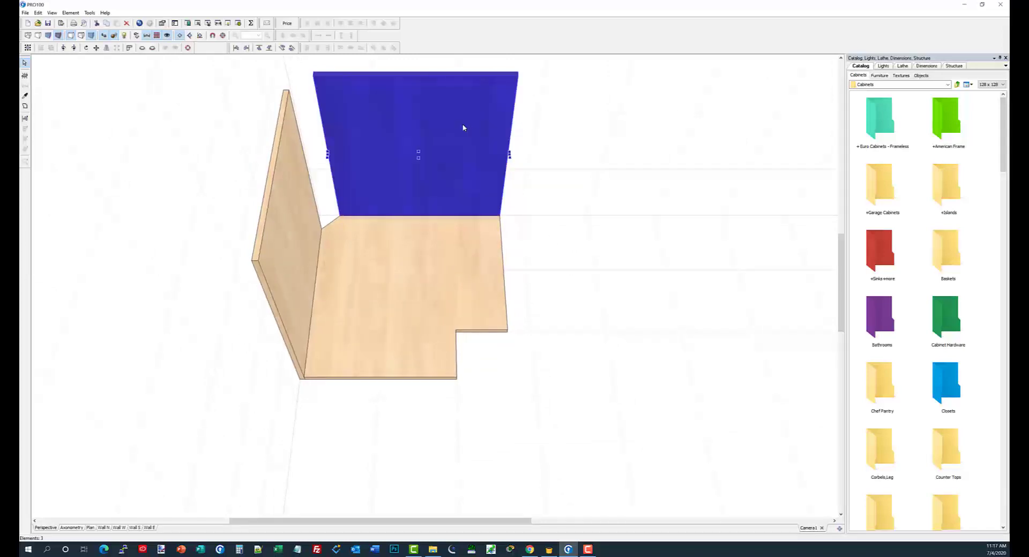
left_click_drag(464, 129, 651, 107, "ctrl")
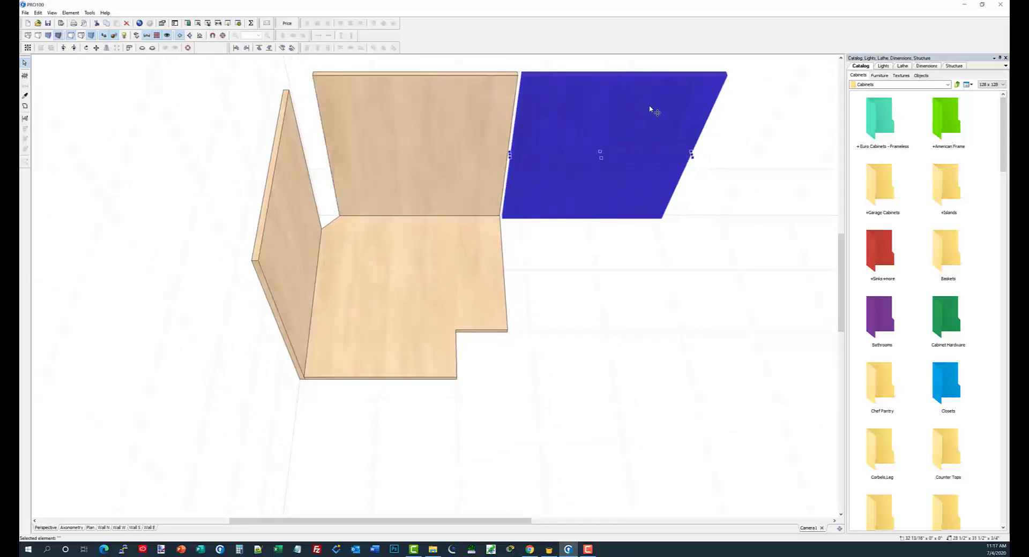
double_click(650, 109)
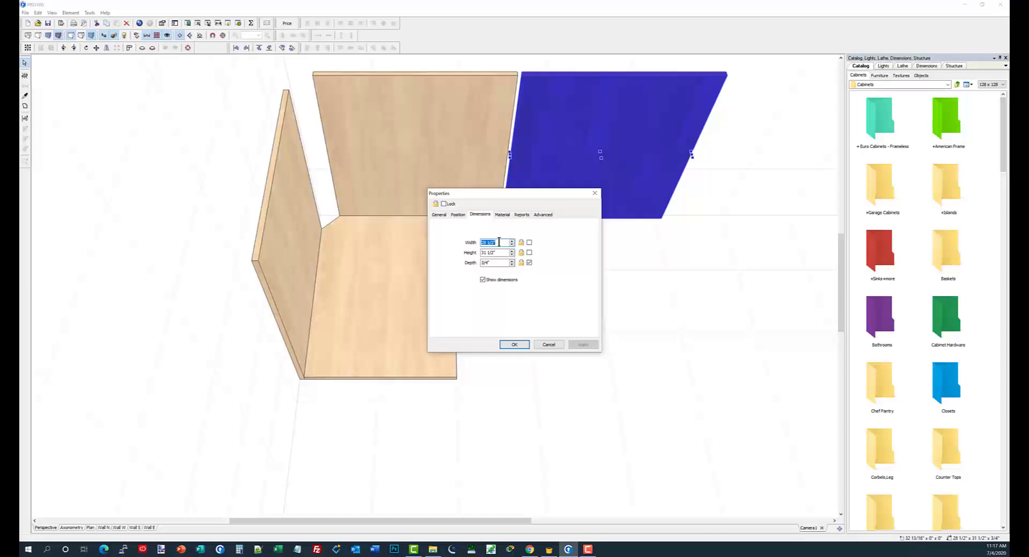
type("24")
left_click(511, 346)
middle_click_drag(568, 315, 570, 290)
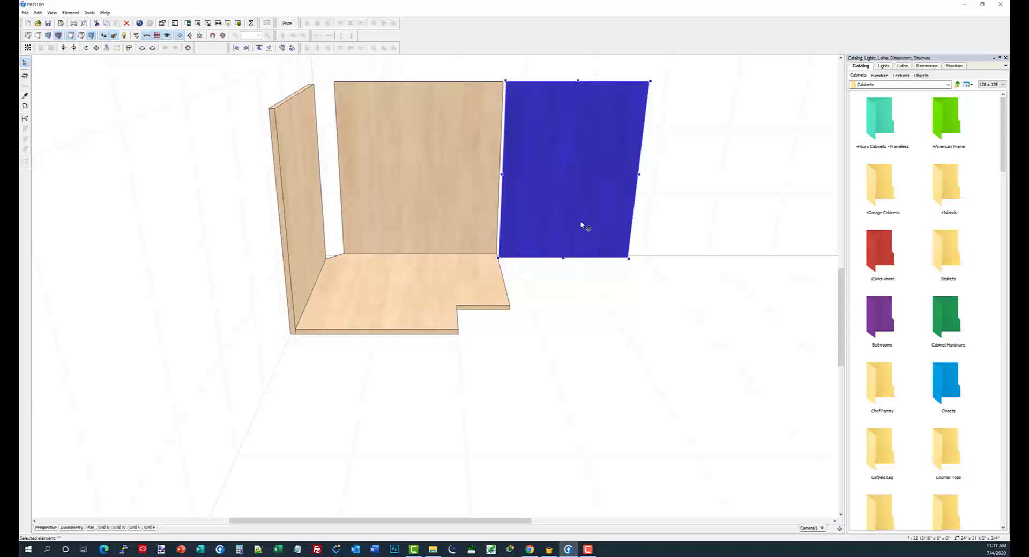
Open the 24-inch panel's shape, add a node to its left and bottom edges, and set the lower left segment to 4 inches
left_click(26, 106)
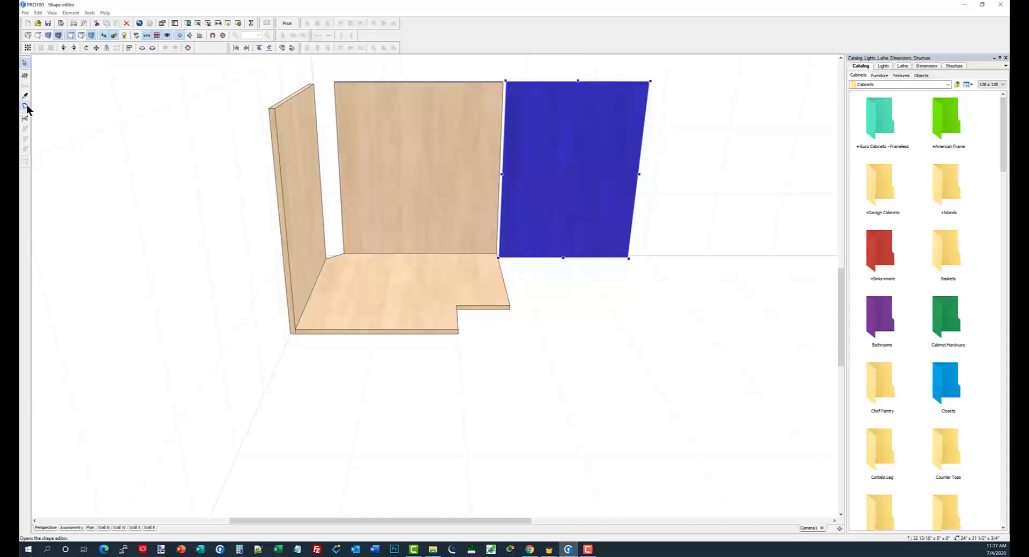
left_click(415, 339)
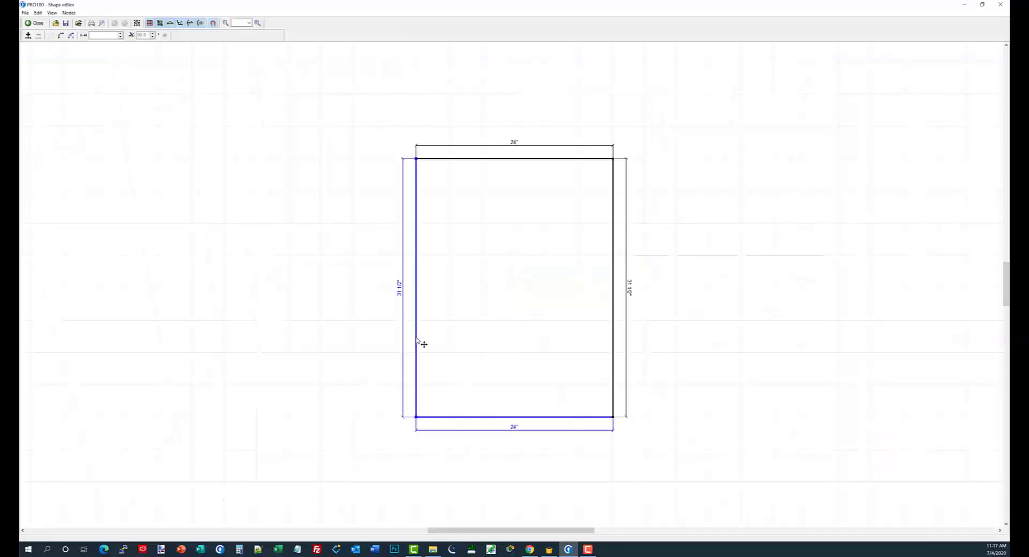
left_click(28, 35)
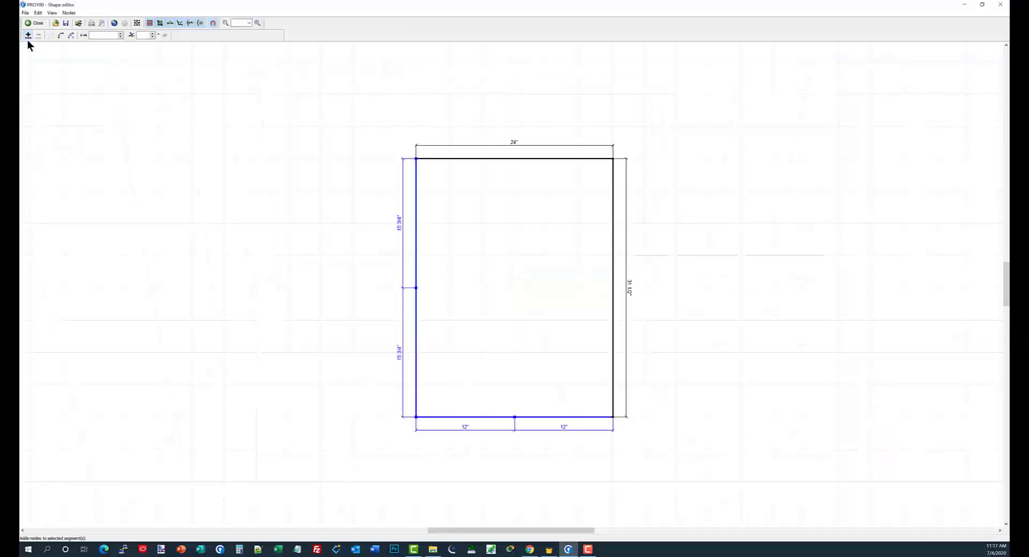
left_click(485, 311)
left_click(416, 292)
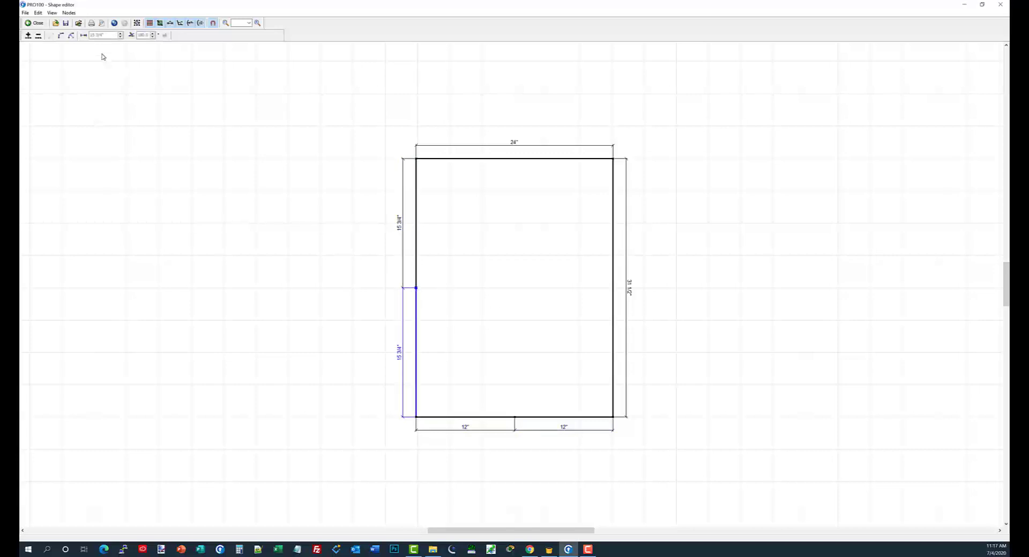
double_click(103, 35)
type("4")
key("Return")
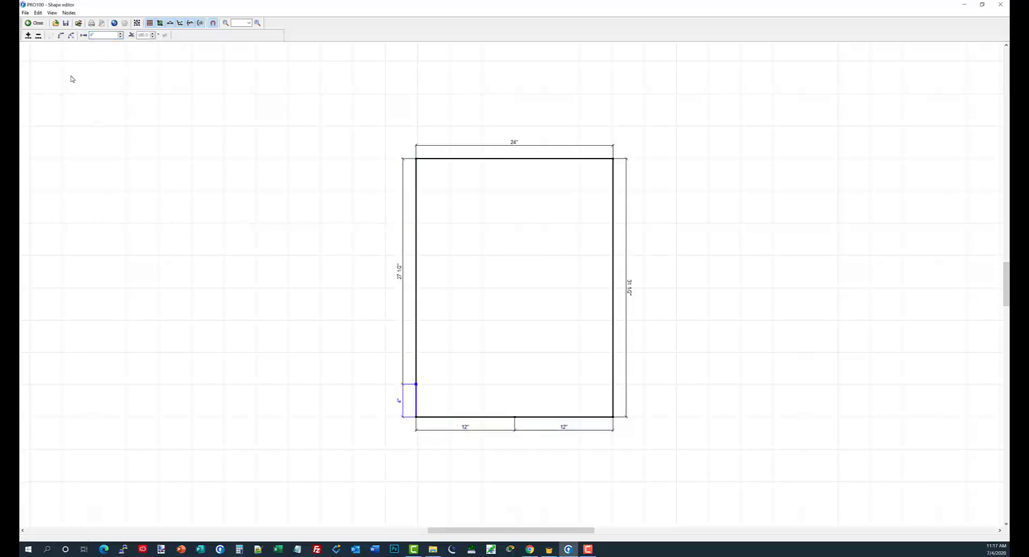
Set the bottom edge's left segment to 4 inches and move the corner node inward to form a 4 by 4 inch toe-kick notch
middle_click_drag(312, 323, 294, 267)
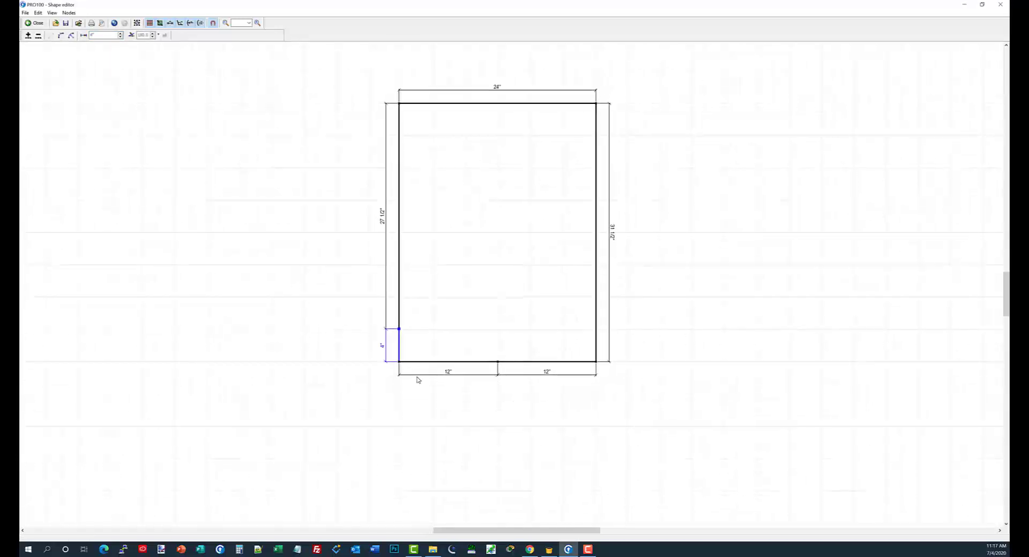
left_click(398, 363)
type("4")
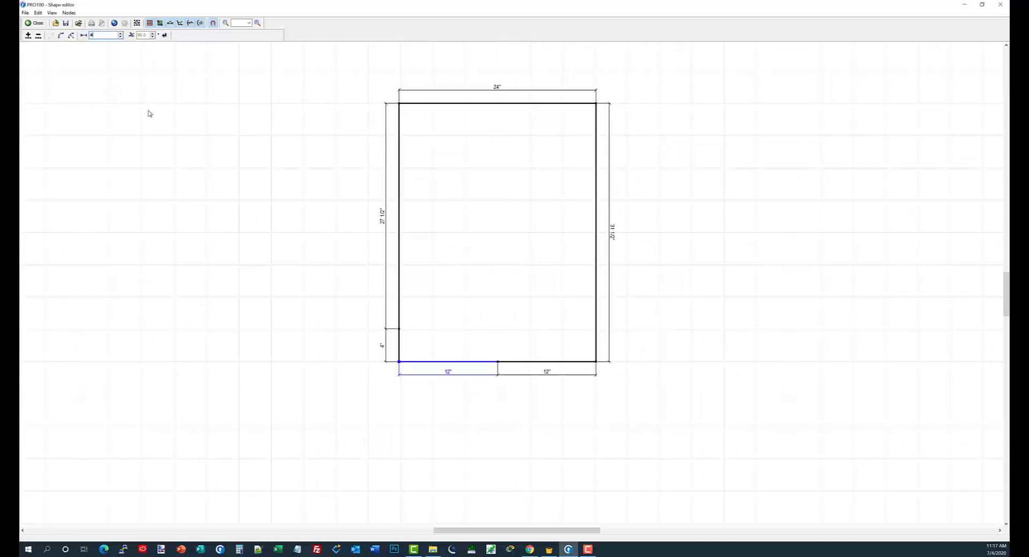
key("Return")
left_click_drag(400, 363, 432, 329)
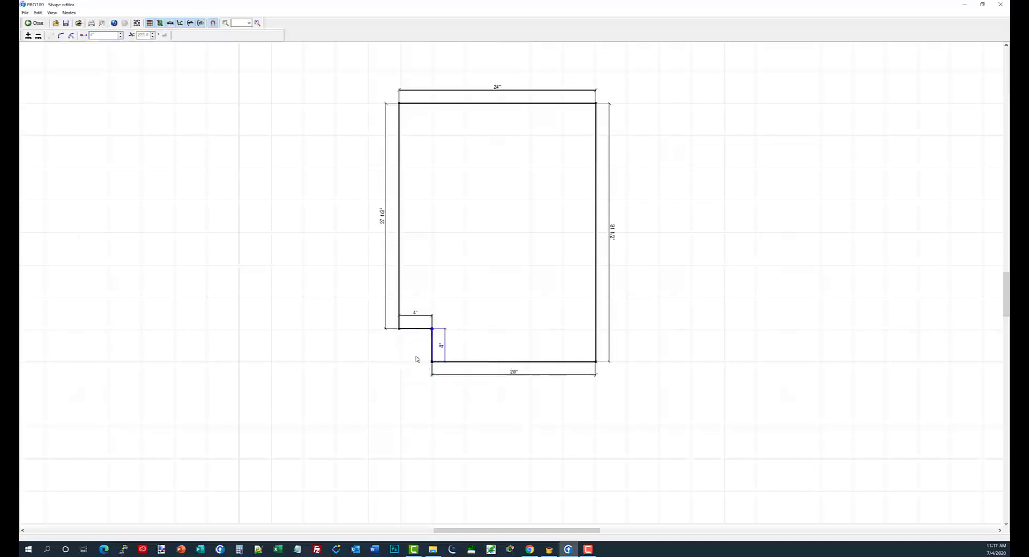
left_click(269, 244)
left_click(35, 24)
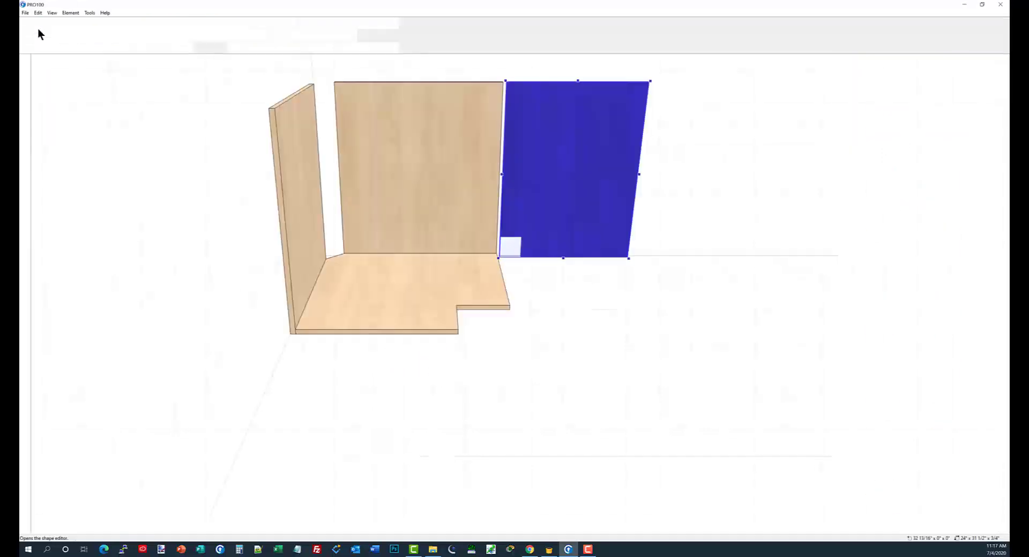
Bring the notched panel forward, rotate it 90 degrees so the notch faces front, and place it against the floor panel's right edge
middle_click_drag(573, 338, 573, 353)
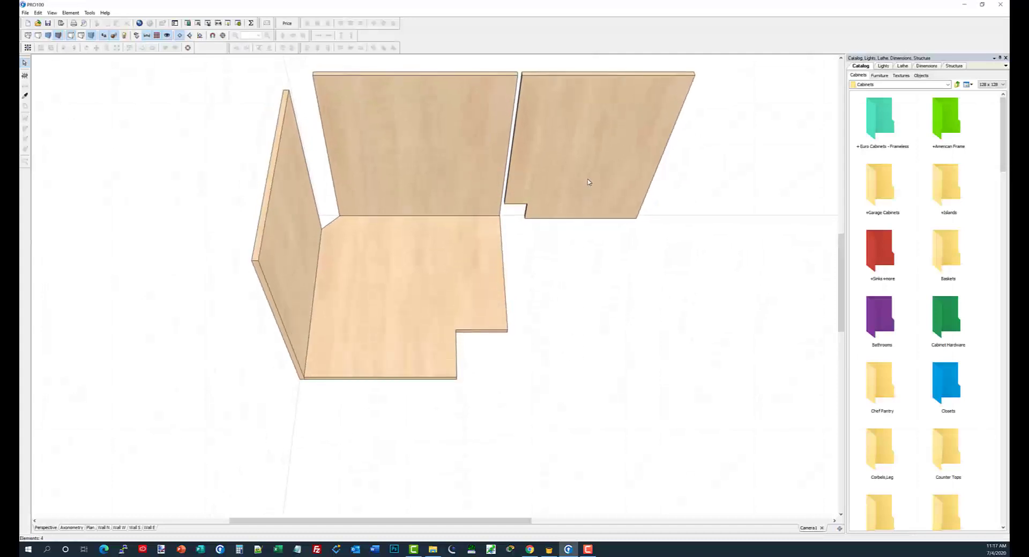
left_click_drag(589, 182, 590, 238)
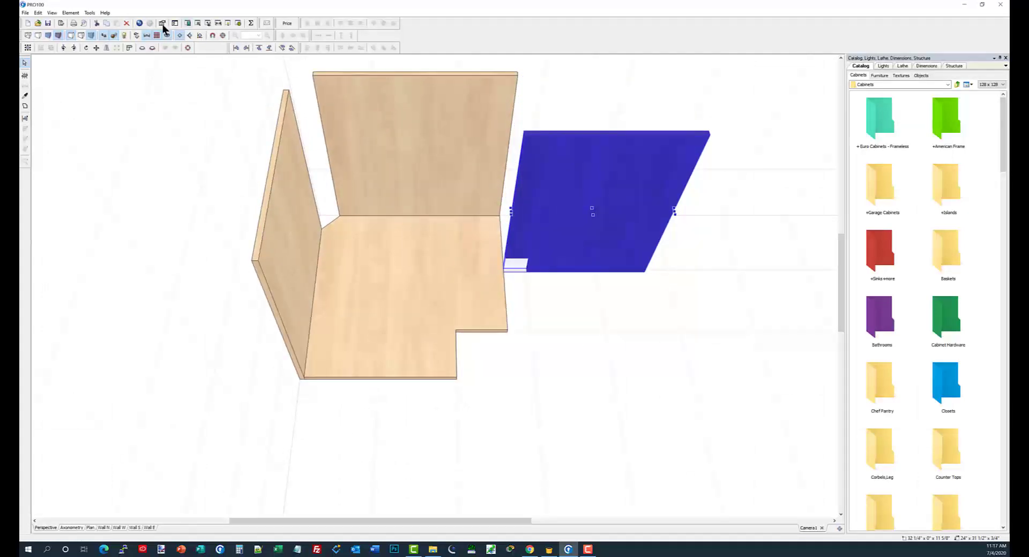
left_click(64, 47)
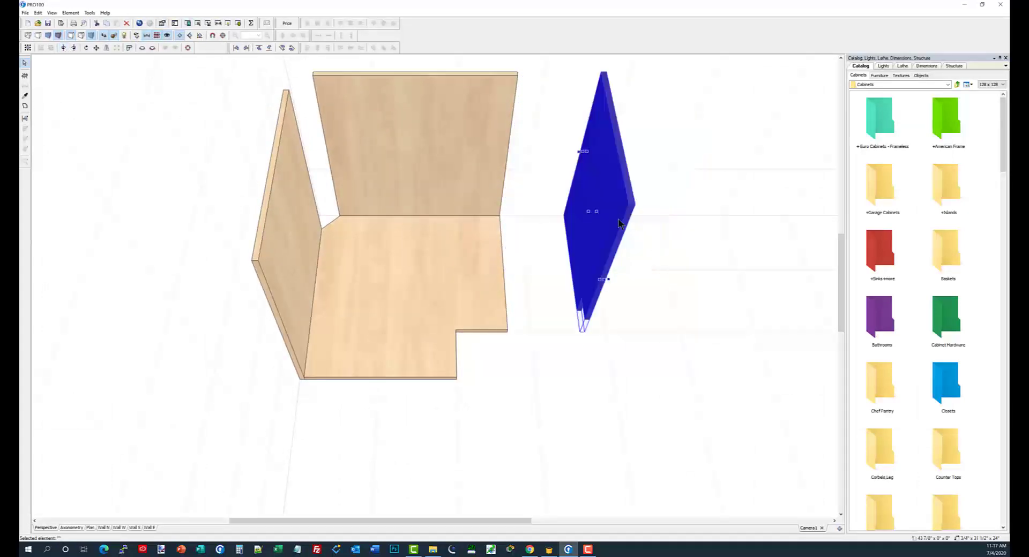
left_click_drag(619, 224, 429, 136)
Copy the notched end panel, rotate the copy 90 degrees, and place it against the floor panel's front edge
left_click_drag(641, 284, 287, 182)
left_click(548, 292)
left_click(64, 49)
mouse_move(639, 294)
left_mouse_down()
mouse_move(639, 346)
mouse_move(635, 312)
mouse_move(645, 298)
left_mouse_up()
Raise the floor panel by setting its bottom position to 4 inches
left_click(446, 304)
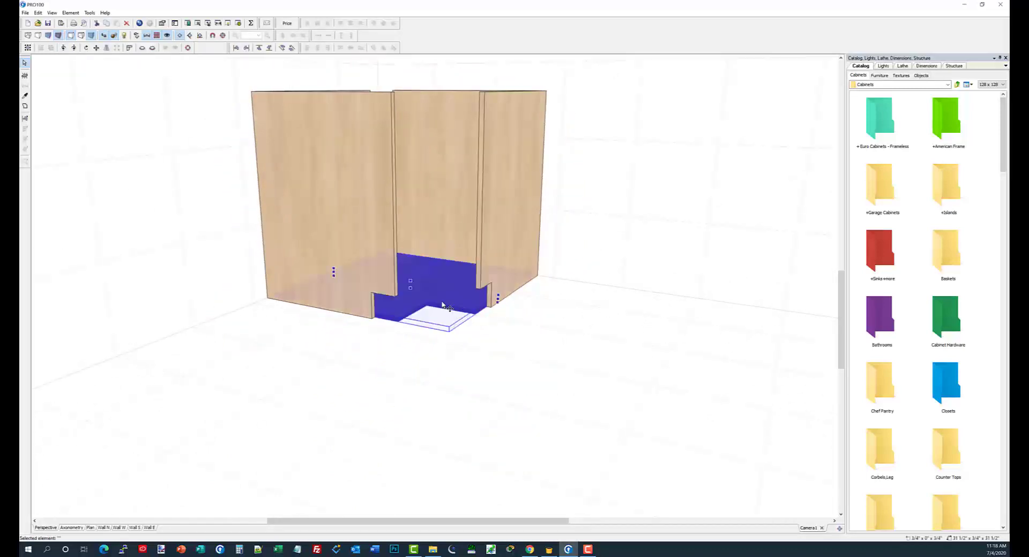
mouse_move(520, 340)
left_mouse_down()
mouse_move(528, 360)
mouse_move(525, 350)
left_mouse_up()
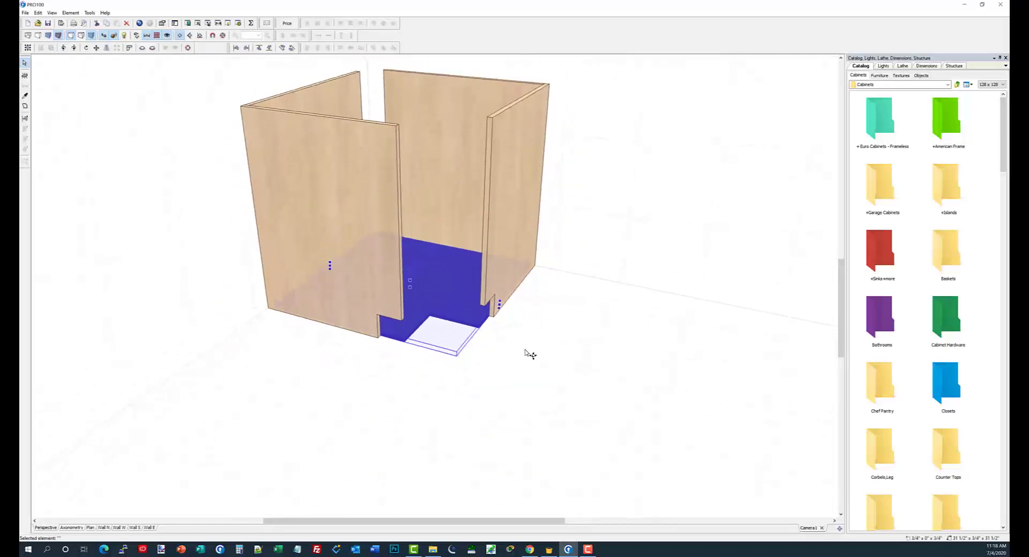
double_click(448, 309)
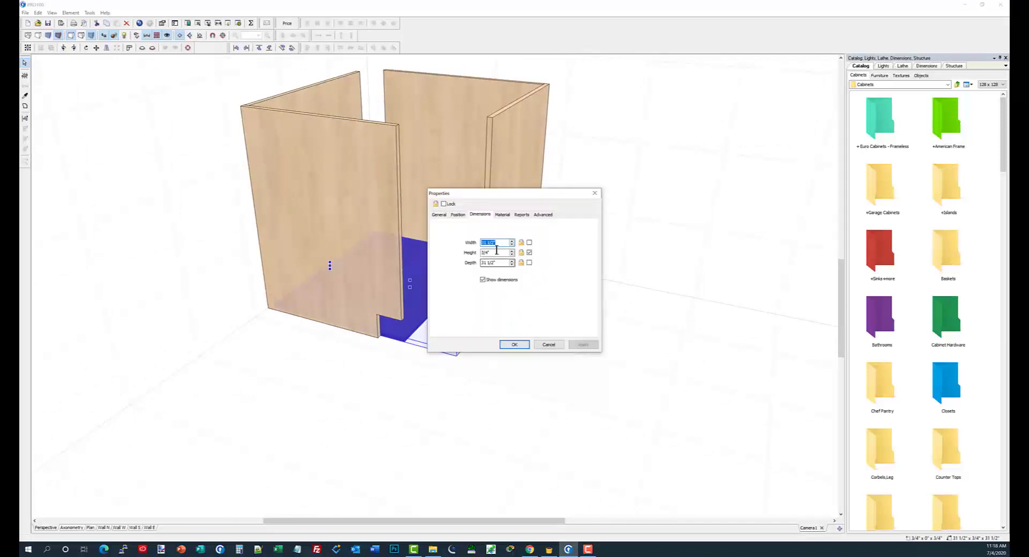
left_click(460, 216)
key("Tab")
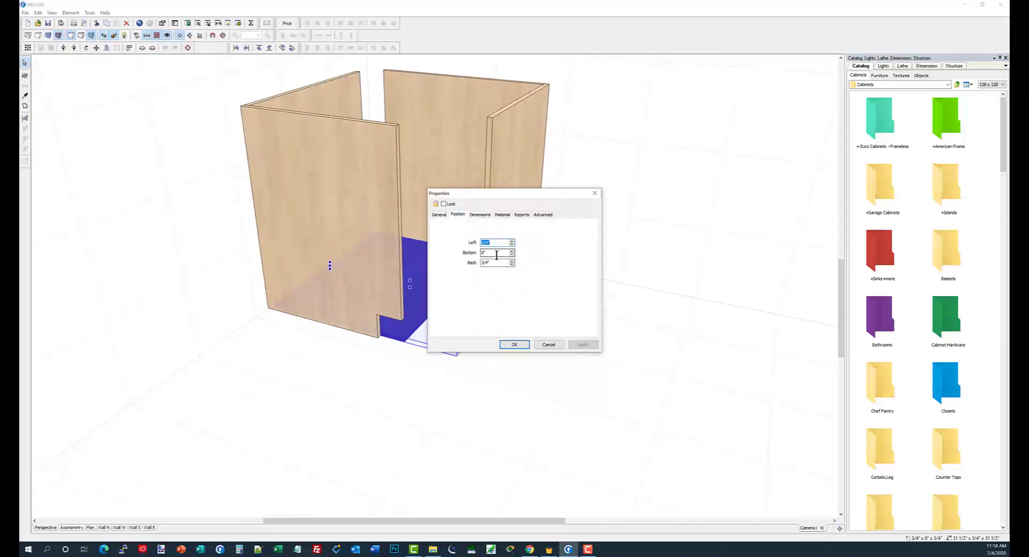
type("4")
left_click(515, 344)
Move the right and front notched end panels outward, away from the floor panel
left_click_drag(643, 300, 651, 371)
left_click(532, 302)
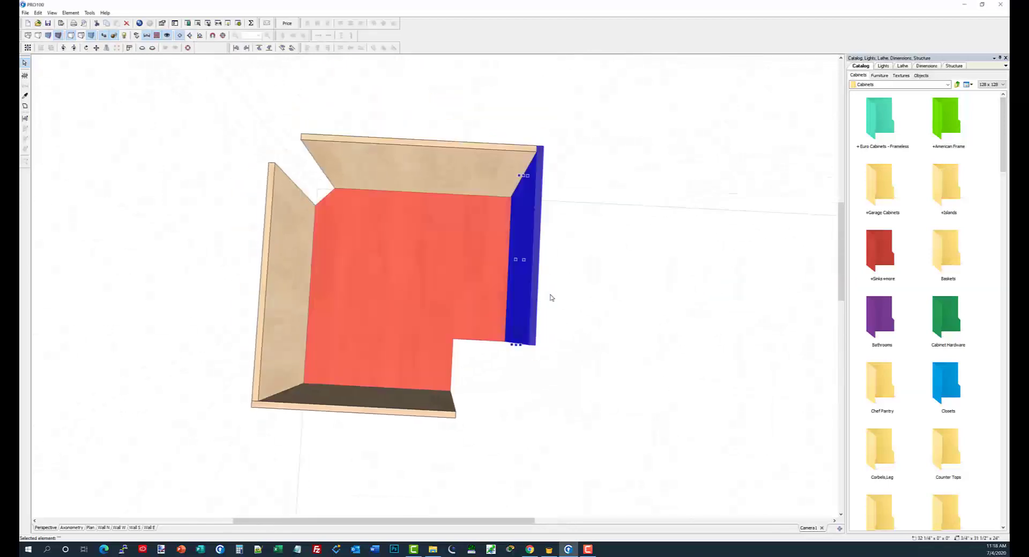
mouse_move(581, 299)
left_mouse_down()
mouse_move(579, 225)
mouse_move(577, 300)
left_mouse_up()
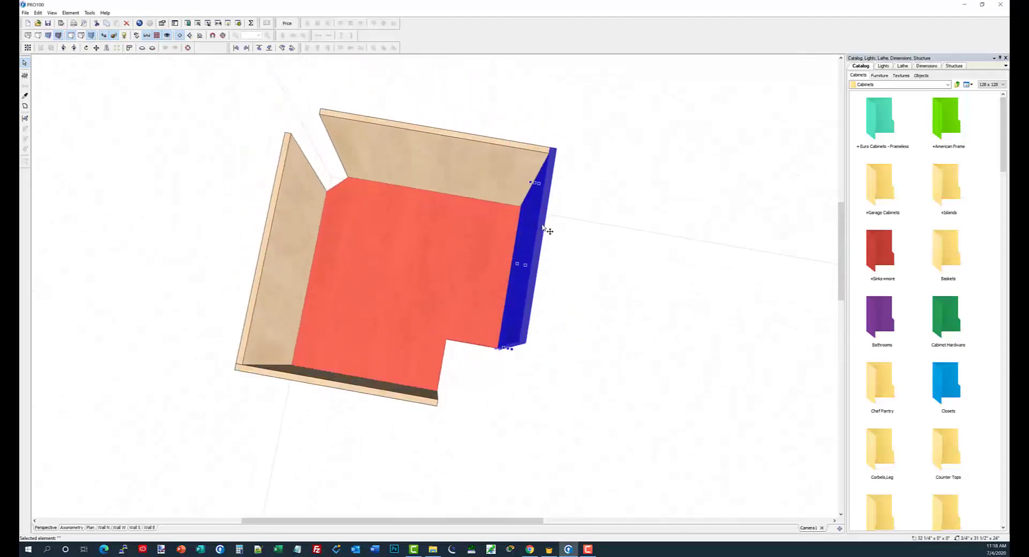
left_click_drag(543, 228, 586, 207)
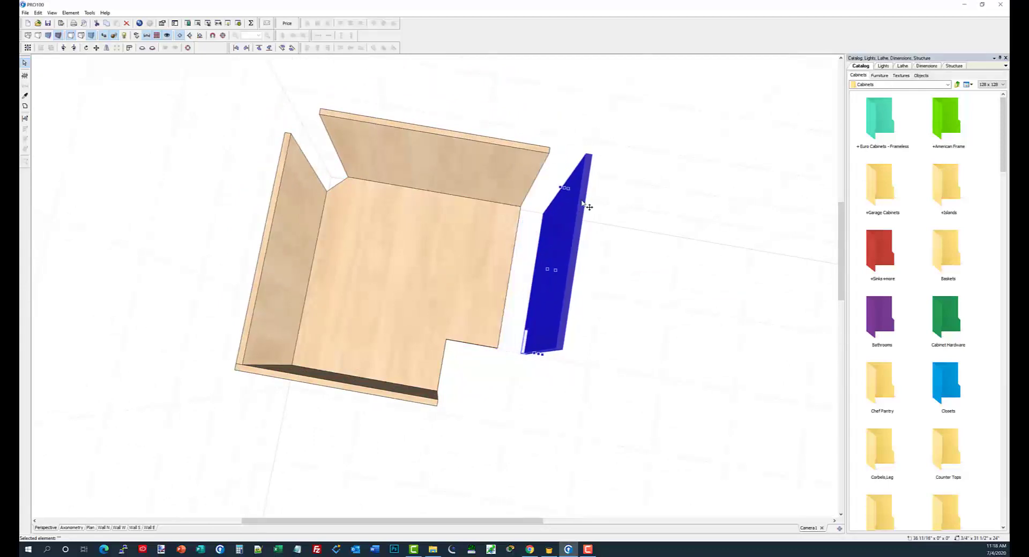
mouse_move(641, 307)
left_mouse_down()
mouse_move(645, 292)
mouse_move(643, 314)
mouse_move(638, 308)
left_mouse_up()
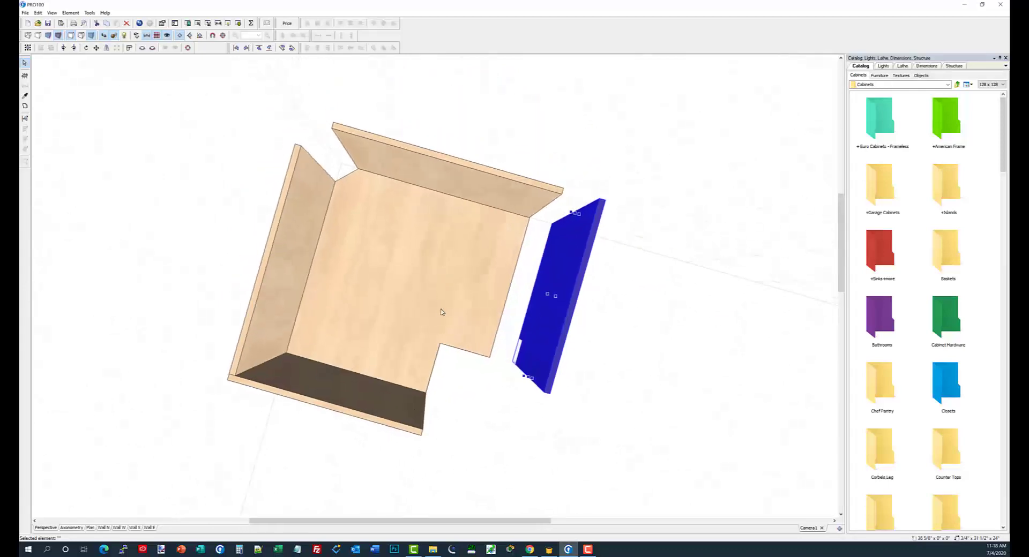
left_click(433, 301)
mouse_move(296, 411)
left_mouse_down()
mouse_move(255, 415)
mouse_move(314, 413)
left_mouse_up()
left_click(348, 437)
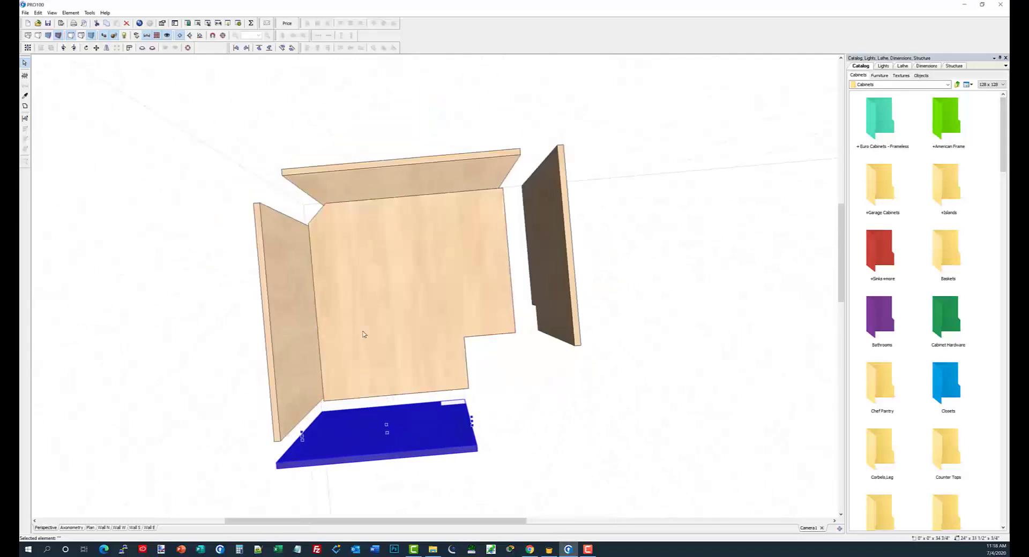
Shift the left side panel along the left wall, and align the back panel's right end with the floor panel's right edge
left_click(295, 315)
left_click_drag(233, 317, 266, 320)
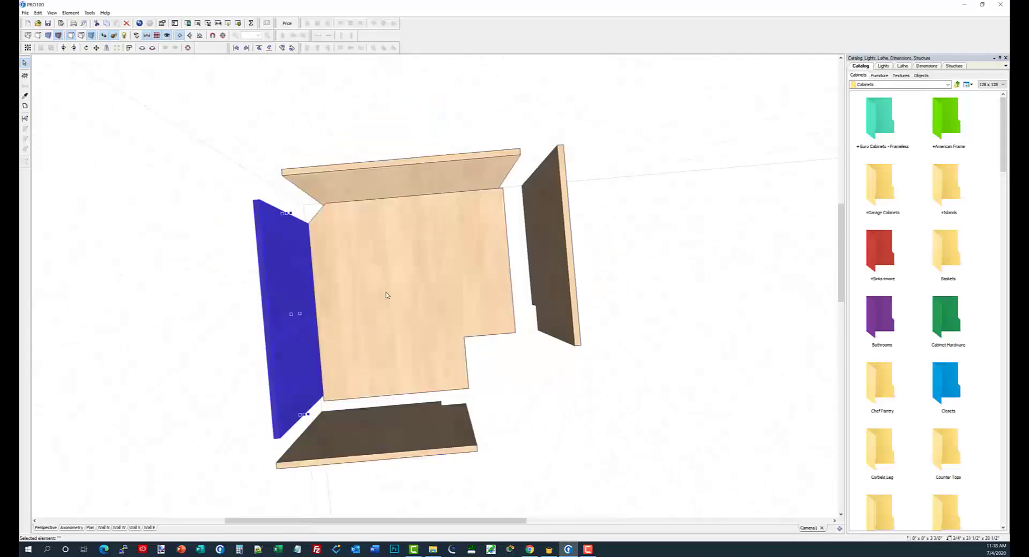
left_click(444, 185)
left_click(441, 219, "shift")
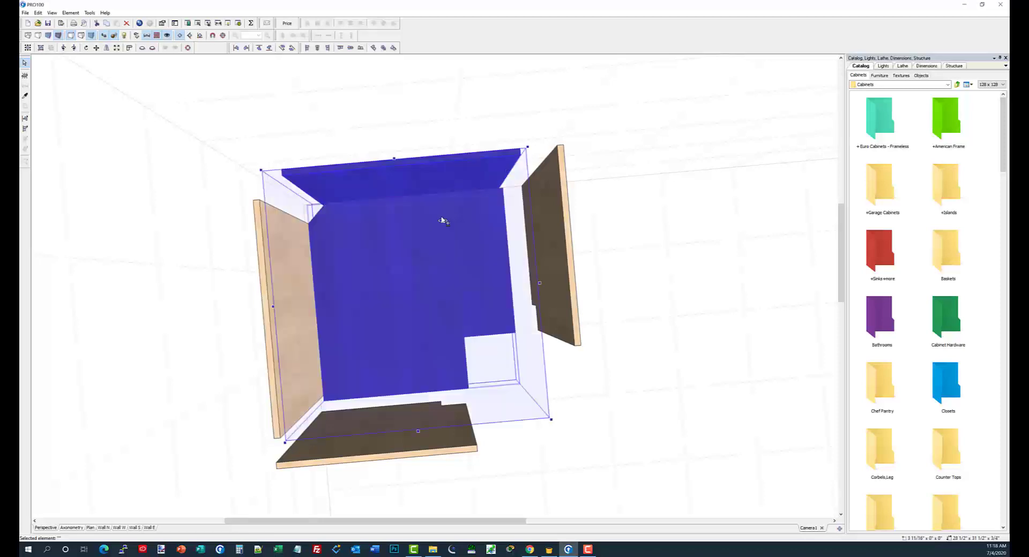
left_click(327, 47)
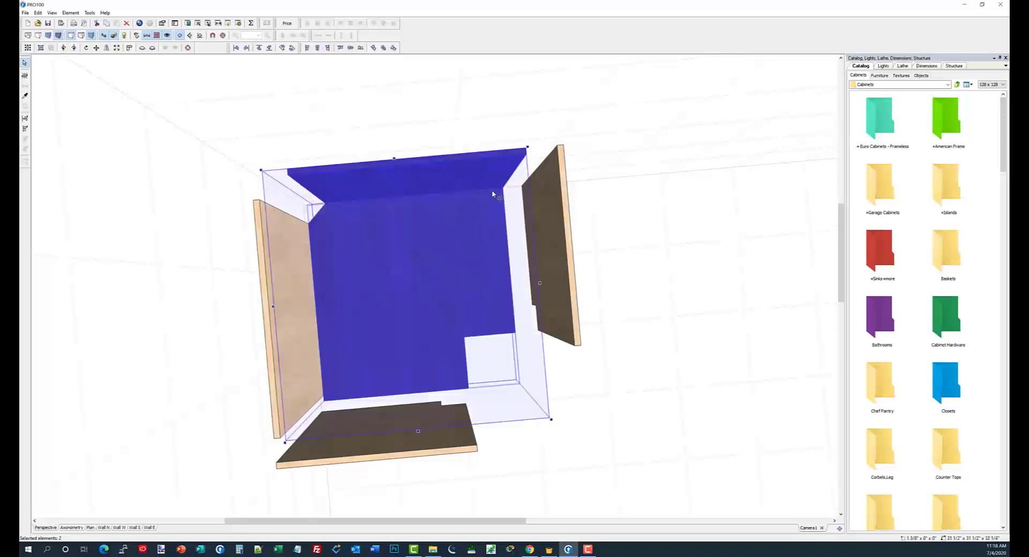
left_click(652, 240)
Align the left side panel's front end with the floor panel's front edge
left_click(303, 309)
left_click(356, 321, "shift")
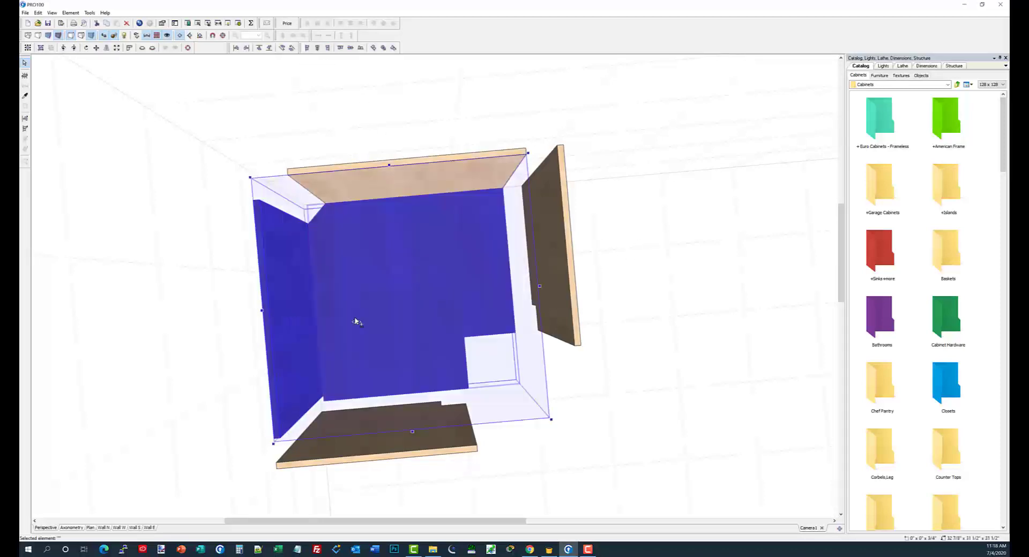
left_click(373, 48)
left_click(545, 429)
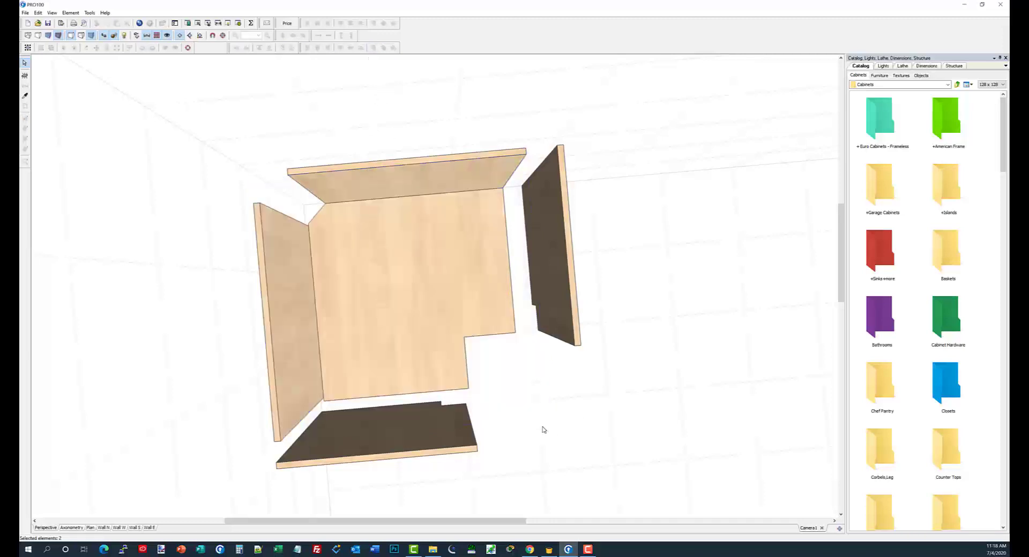
Select the left side panel and the floor panel and bring them flush against each other
middle_click_drag(525, 417, 491, 406)
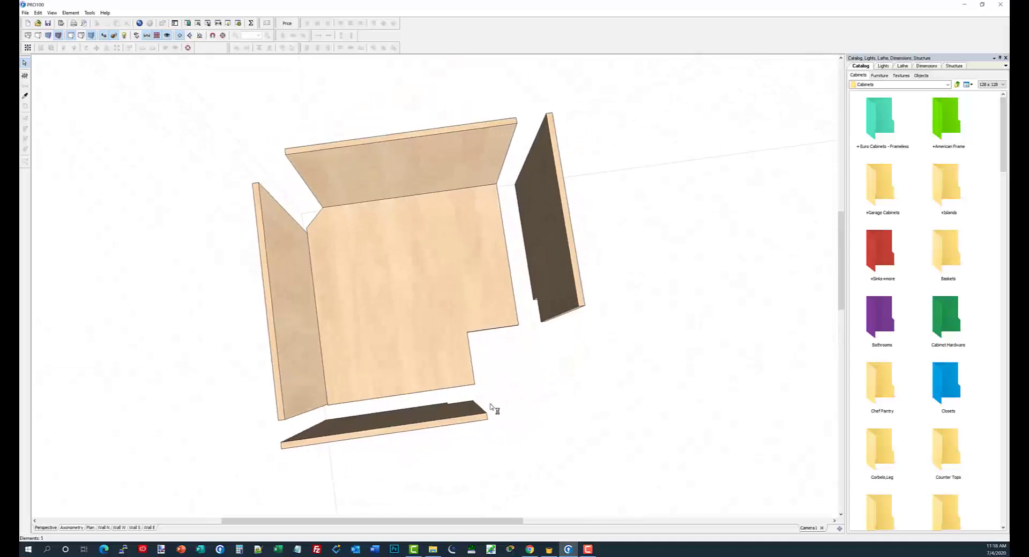
left_click(309, 338)
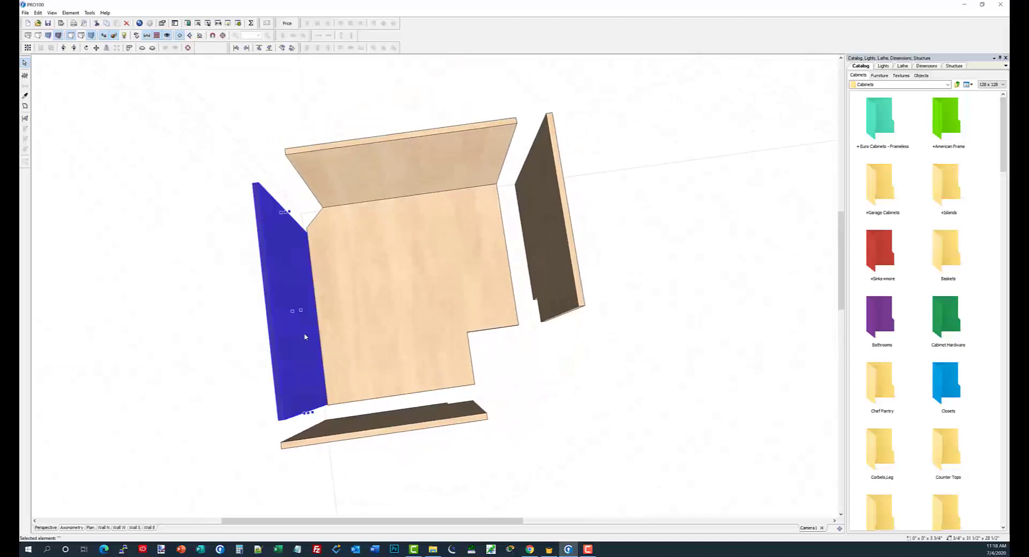
left_click(352, 331, "shift")
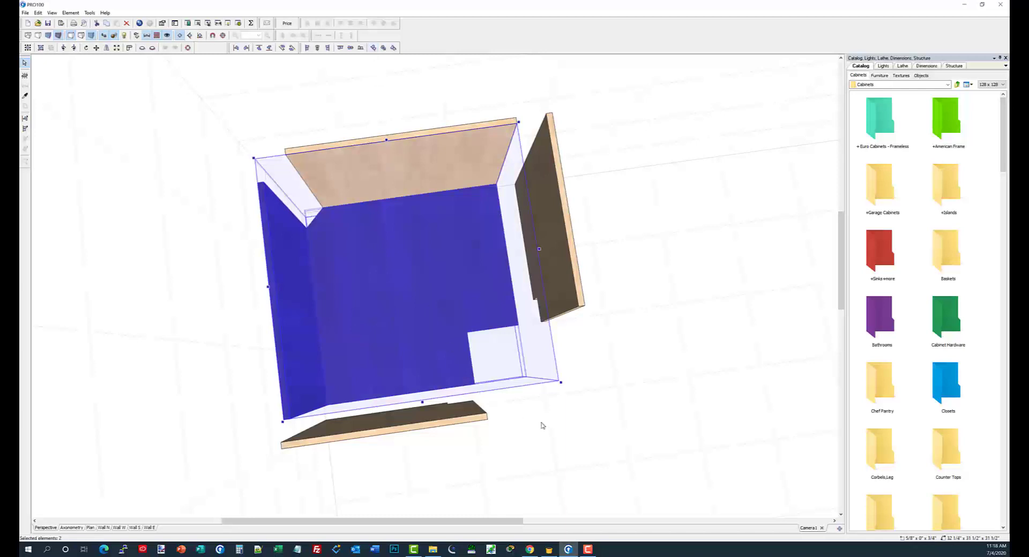
left_click(574, 429)
middle_click_drag(574, 432, 551, 424)
Select the floor, back and left side panels and move them together into the wall corner
left_click(404, 300)
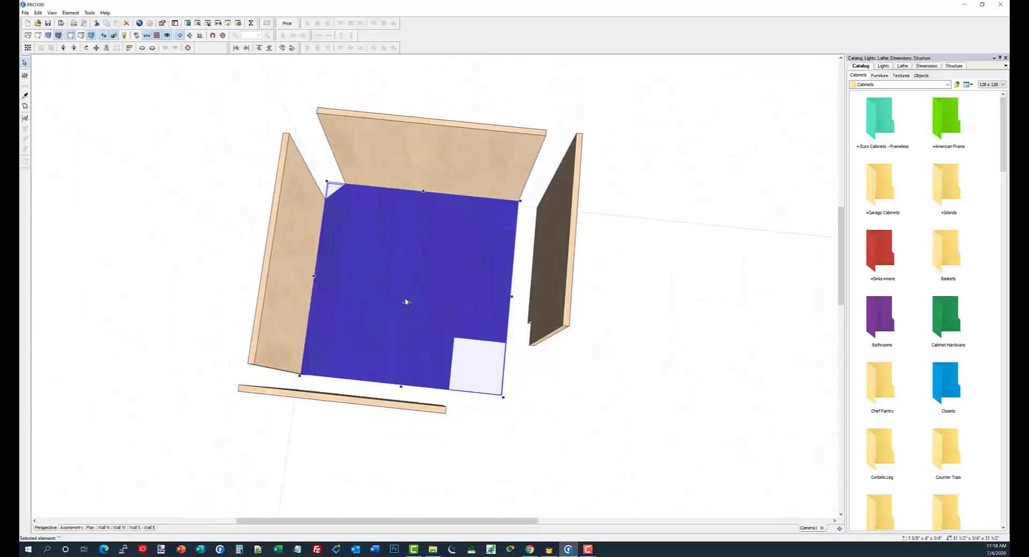
left_click(423, 166, "shift")
left_click(285, 228, "shift")
left_click_drag(423, 295, 322, 196)
middle_click_drag(601, 397, 592, 421)
left_click(591, 421)
Move the right end panel against the floor panel's right edge and the front end panel against its front edge
left_click_drag(558, 335, 523, 325)
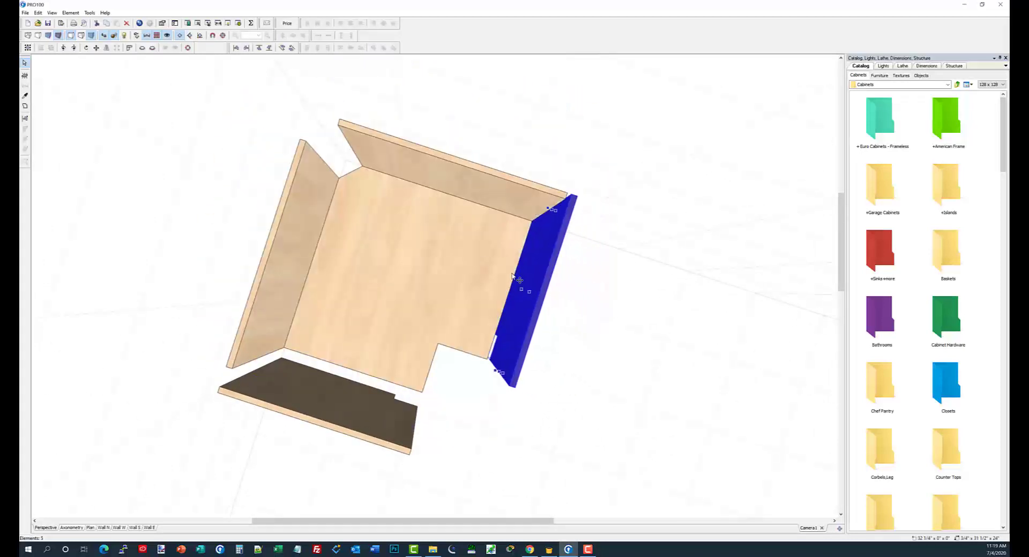
left_click(614, 409)
left_click(365, 437)
left_click_drag(364, 436, 374, 360)
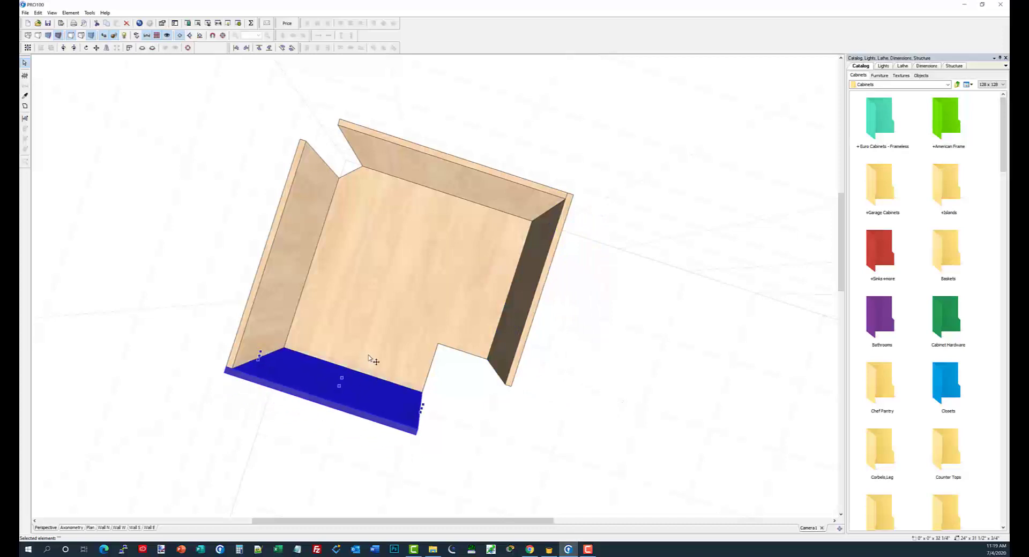
left_click(482, 443)
Inspect the cabinet's toe-kick notches, raised floor and open rear corner from the front and from below
middle_click_drag(483, 443, 559, 439)
scroll(546, 402, "up", 5)
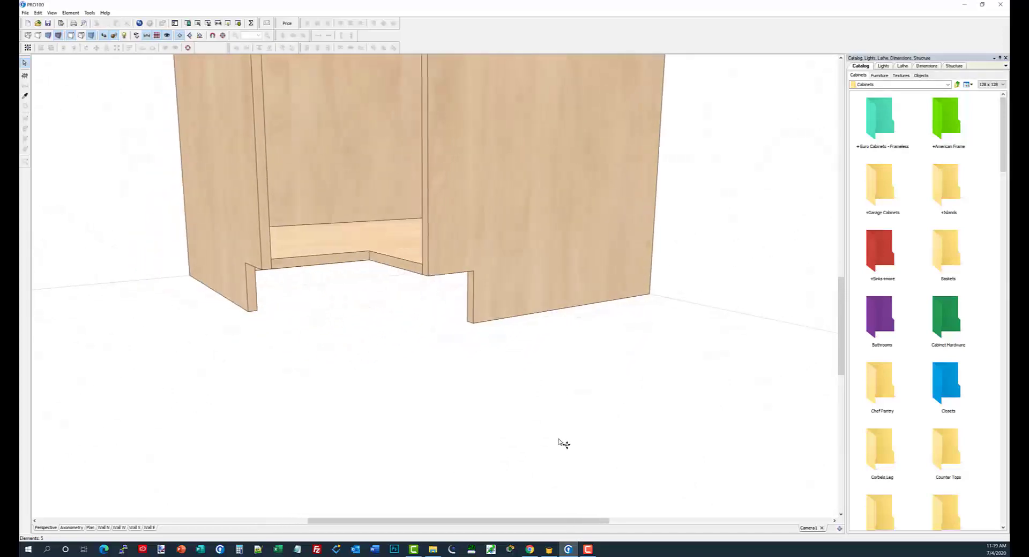
right_click_drag(559, 439, 557, 432)
scroll(557, 437, "down", 3)
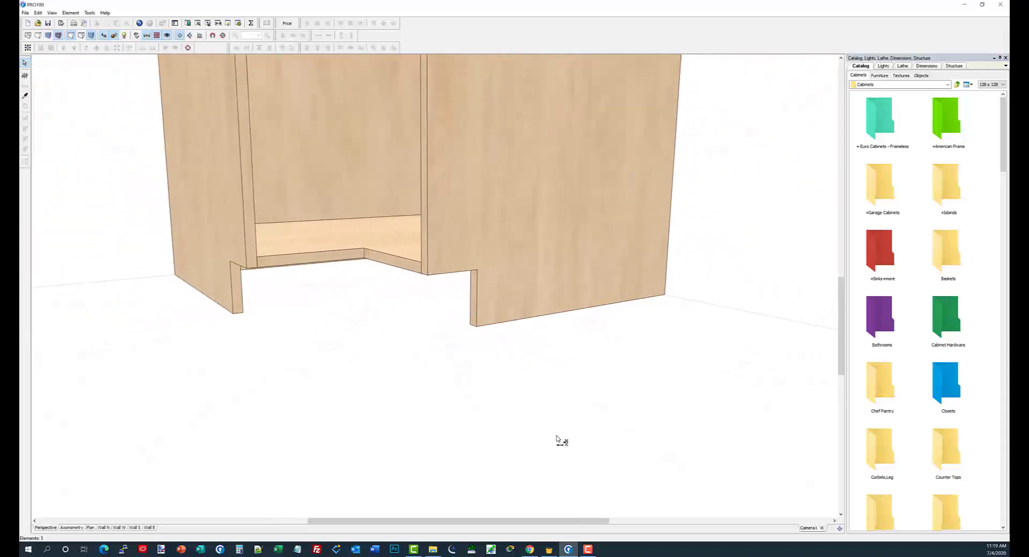
middle_click_drag(558, 441, 435, 387)
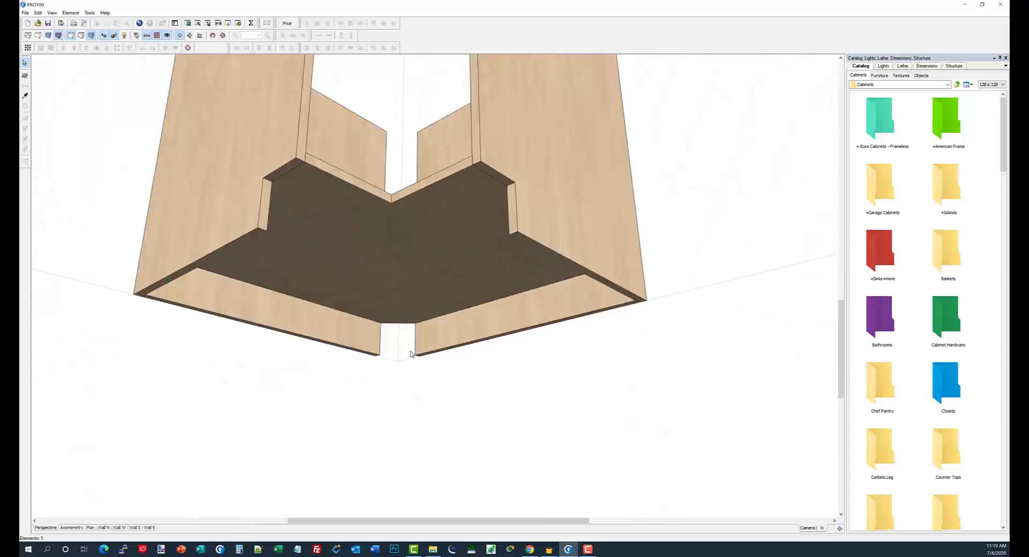
Add a new flat 31 1/2 inch square board on the room floor beside the cabinet, clear of the right end panel
middle_click_drag(411, 354, 265, 202)
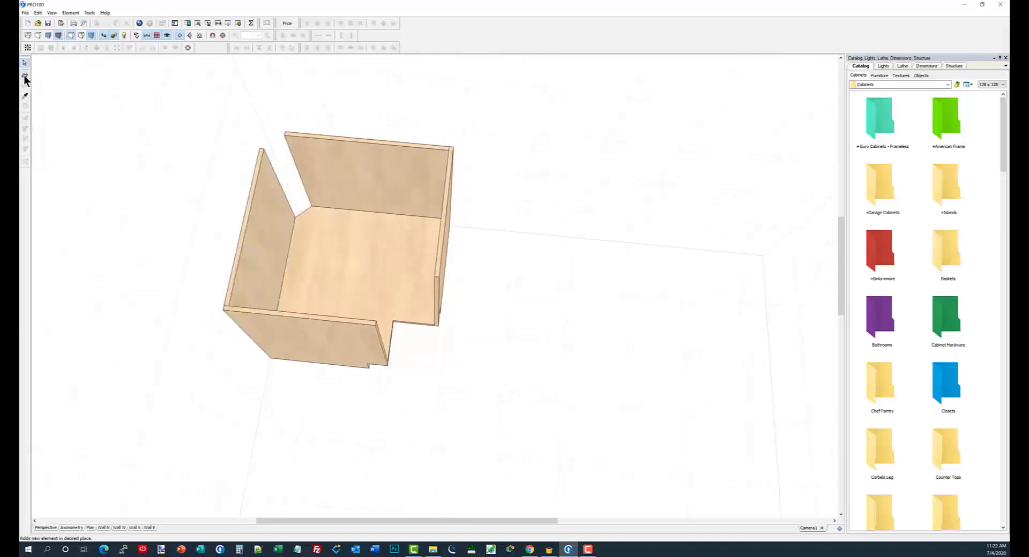
left_click(25, 76)
left_click(519, 297)
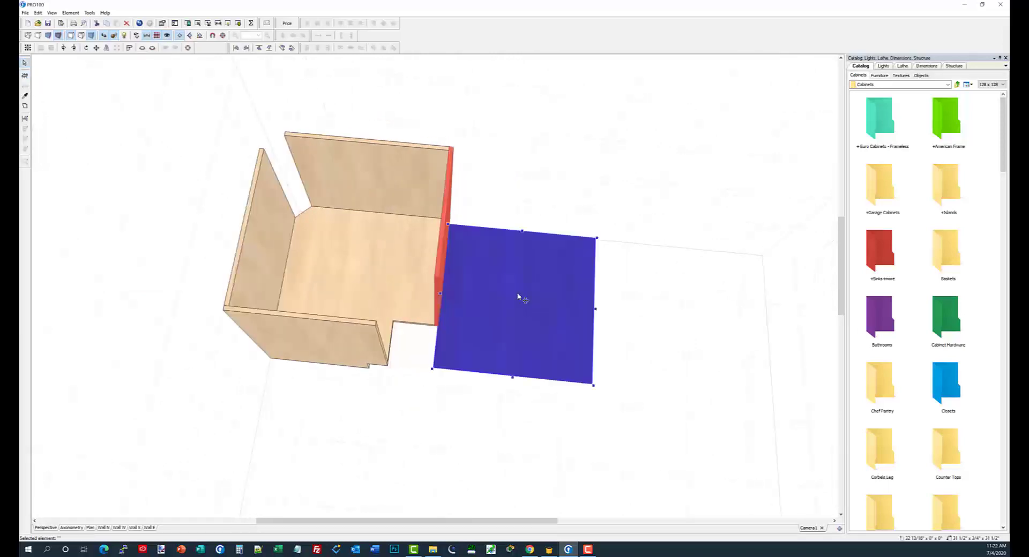
double_click(554, 318)
left_click(549, 345)
left_click_drag(546, 356, 540, 347)
Examine the cabinet floor panel's outline for the length and angles of its diagonal rear corner edge
left_click(331, 248)
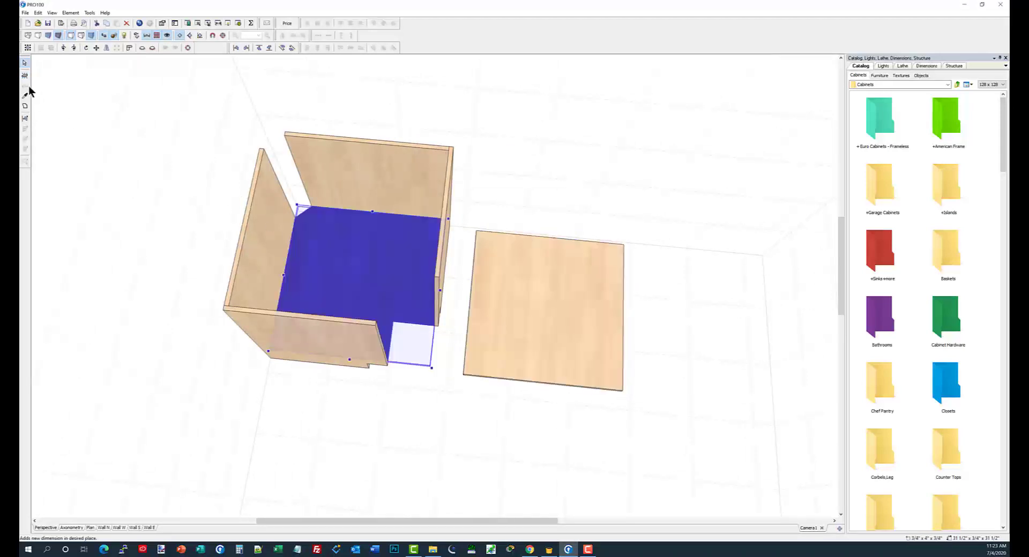
left_click(24, 108)
scroll(232, 241, "down", 3)
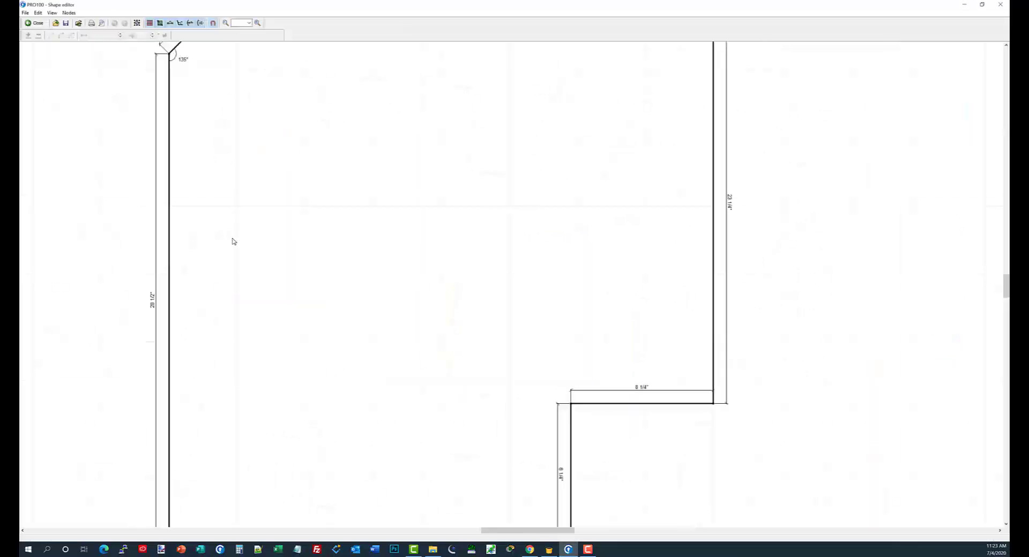
left_click(231, 83)
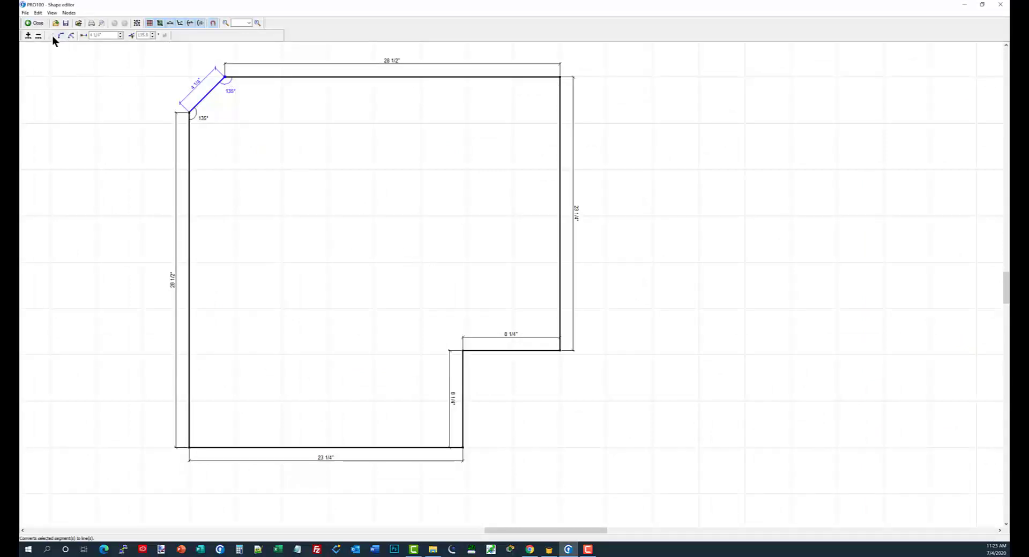
left_click(40, 22)
Set the new board's width and depth to 4 1/4 inches and move it slightly forward beside the cabinet
double_click(565, 307)
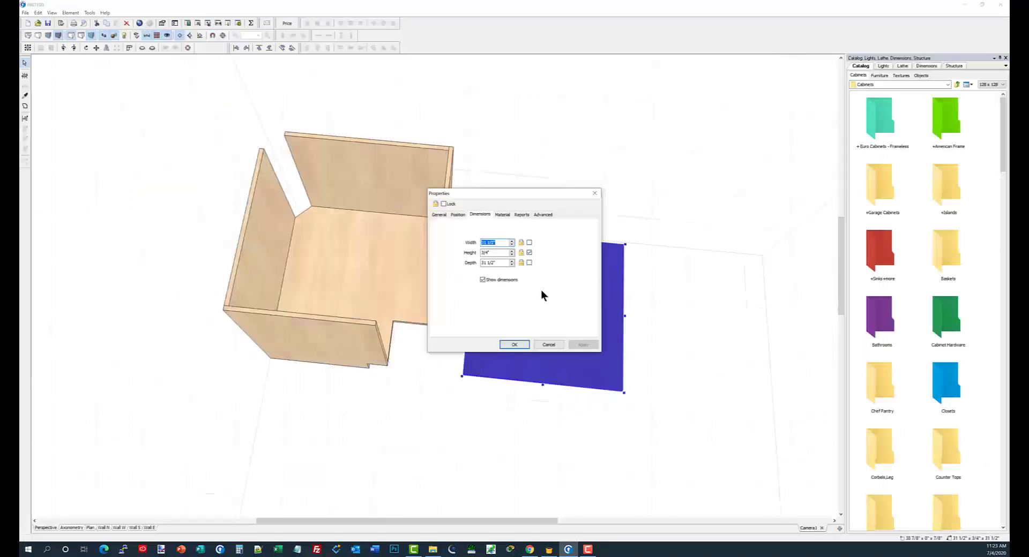
type("42")
key("Tab")
left_click(513, 345)
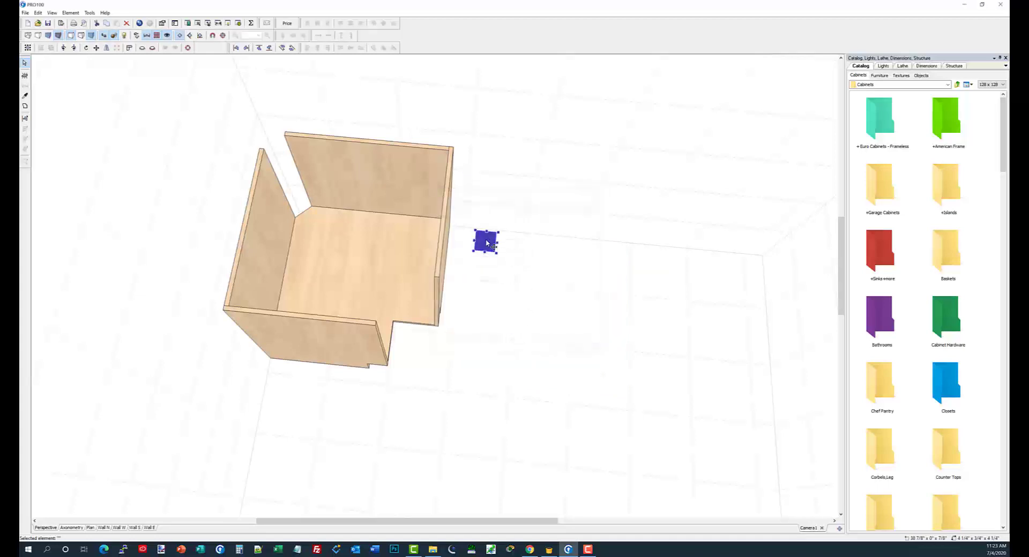
left_click_drag(485, 241, 488, 285)
Edit the small board's shape and split its left and right edges with a midpoint node on each
left_click(25, 106)
left_click(498, 268)
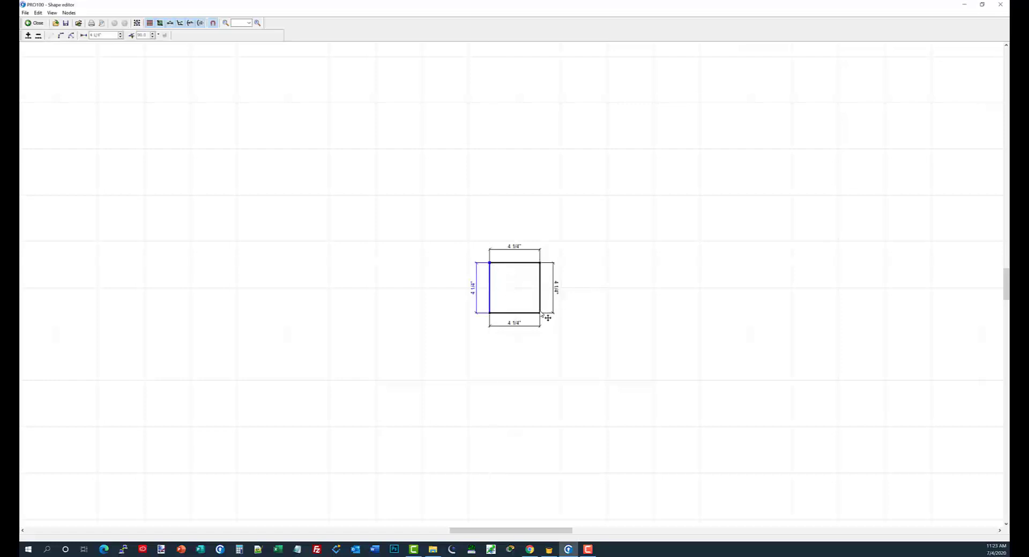
scroll(600, 331, "up", 4)
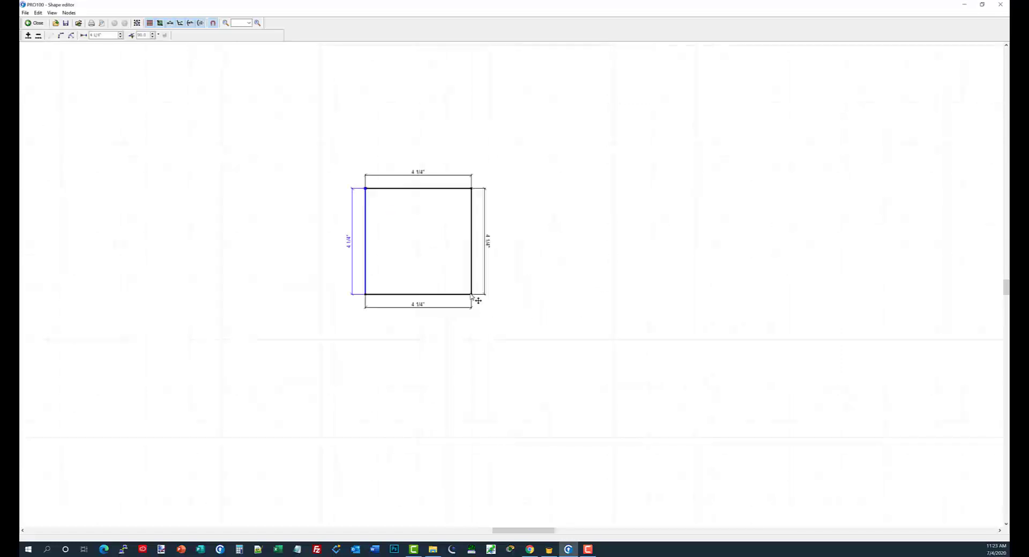
left_click(471, 295, "shift")
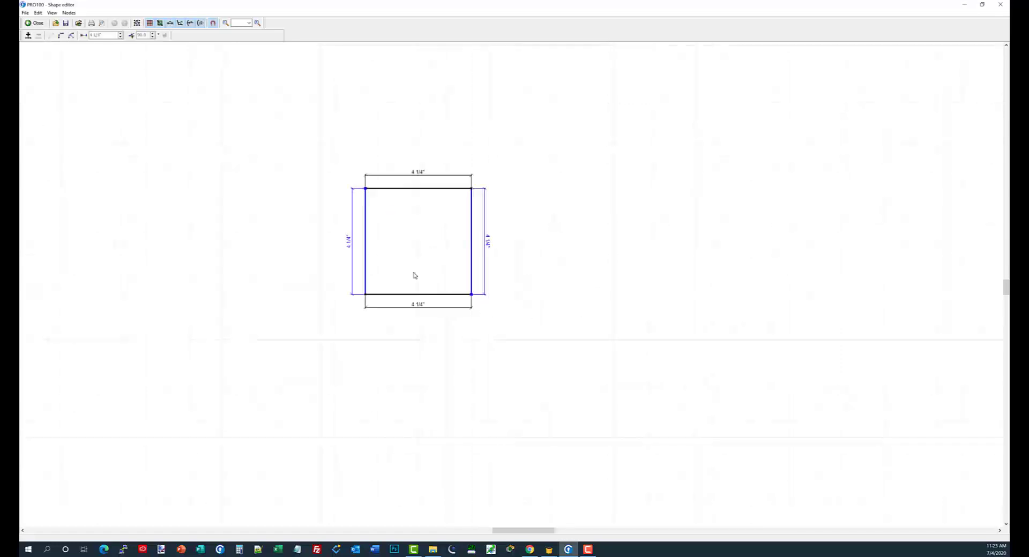
left_click(28, 35)
Set the angles at both upper corners of the small board's outline to 135 degrees
left_click(365, 192)
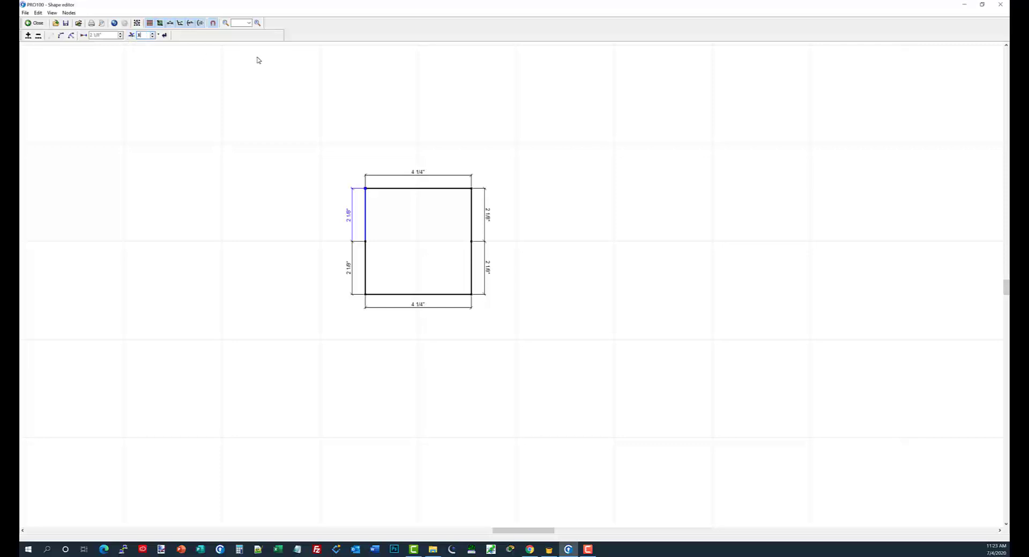
key("Return")
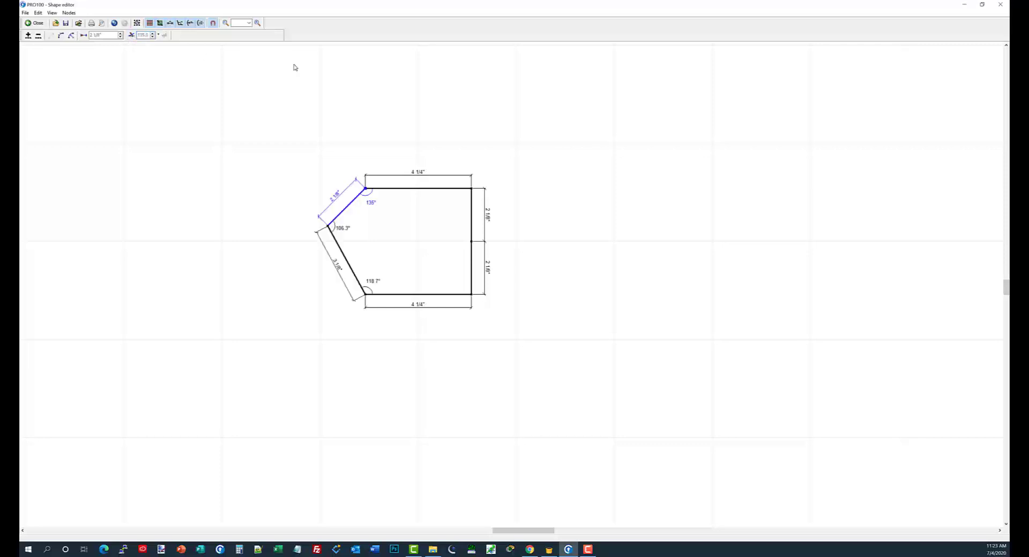
left_click(472, 189)
key("Return")
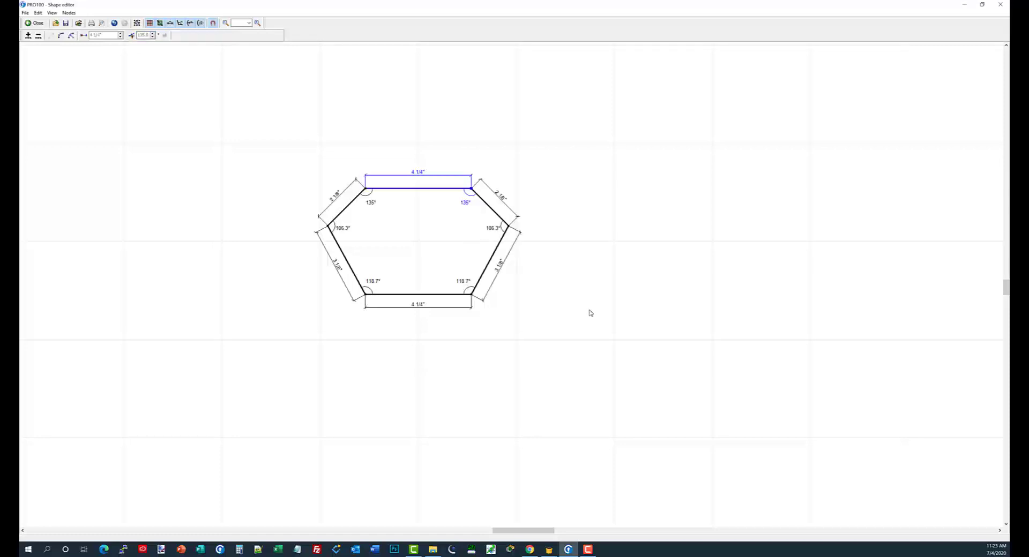
left_click_drag(283, 255, 574, 320)
left_click(38, 36)
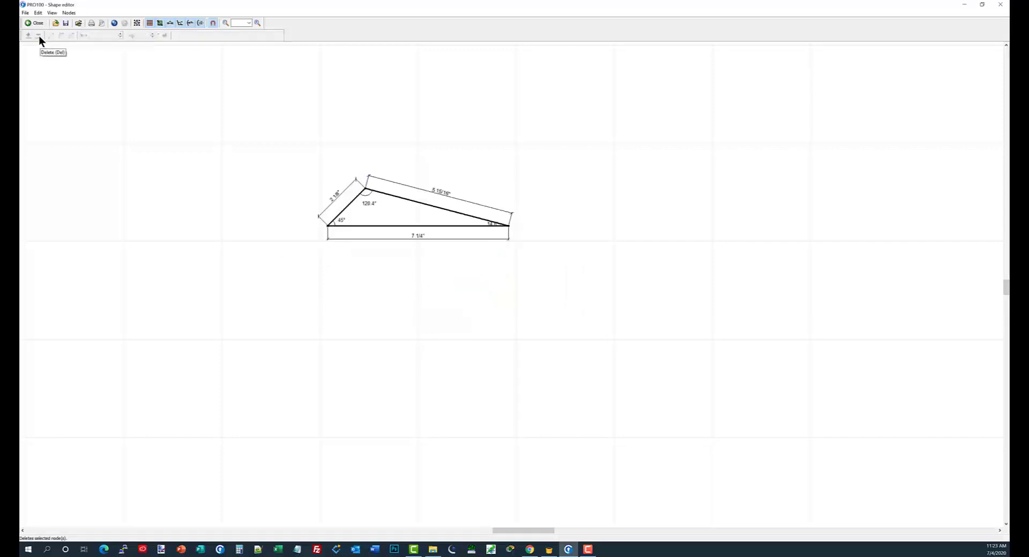
key("ctrl+z")
left_click(513, 329)
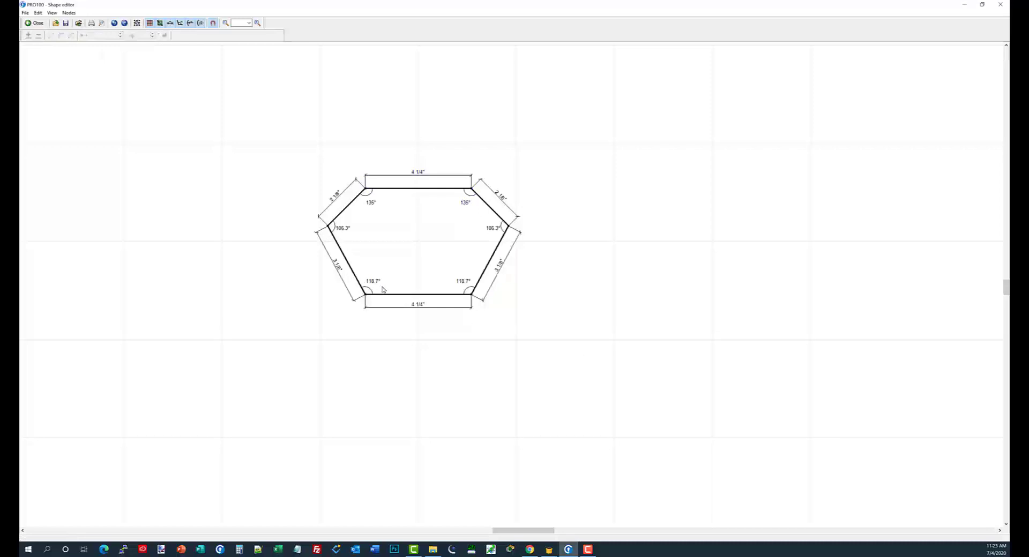
Delete the two bottom corner nodes to leave a trapezoid outline and finish editing the shape
left_click_drag(316, 269, 559, 330)
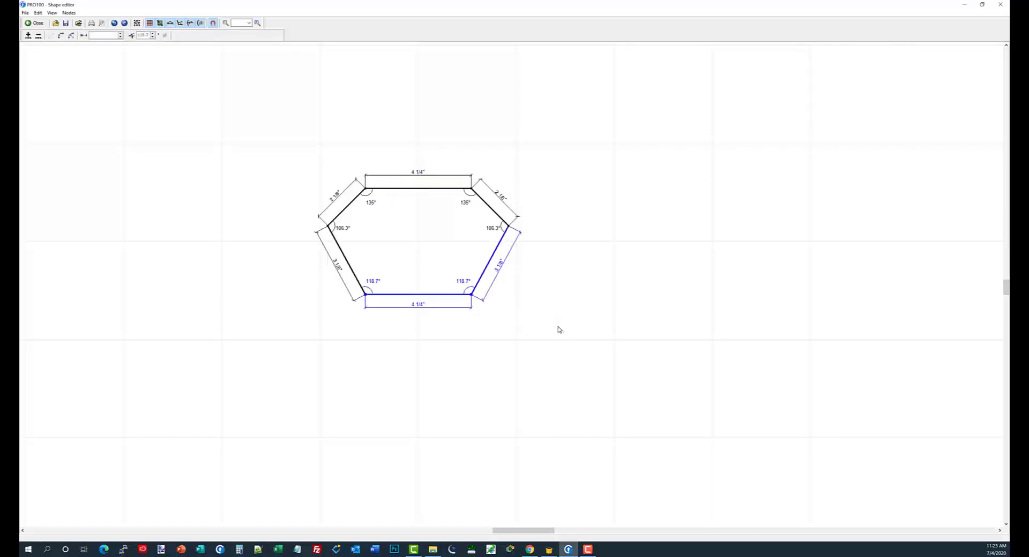
left_click(37, 36)
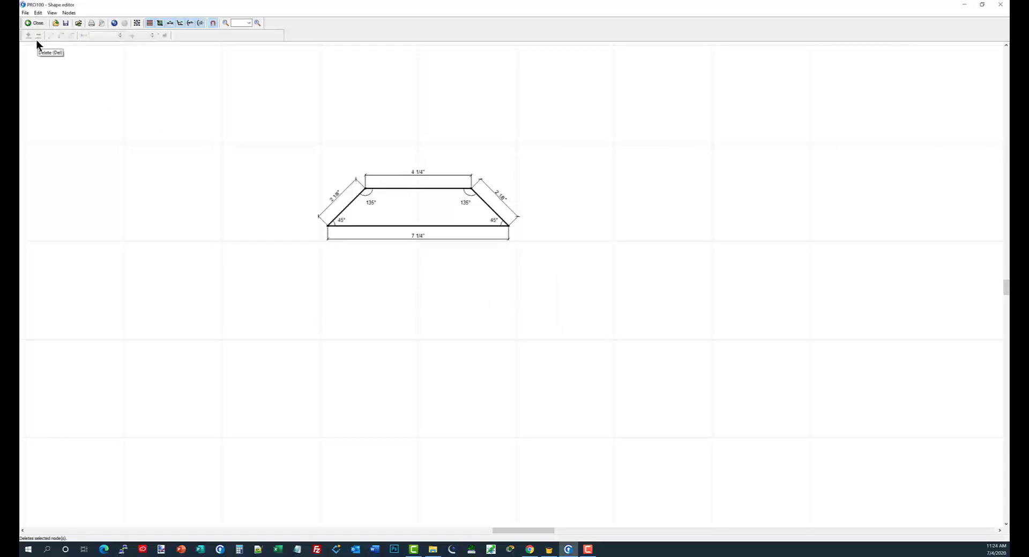
left_click(37, 23)
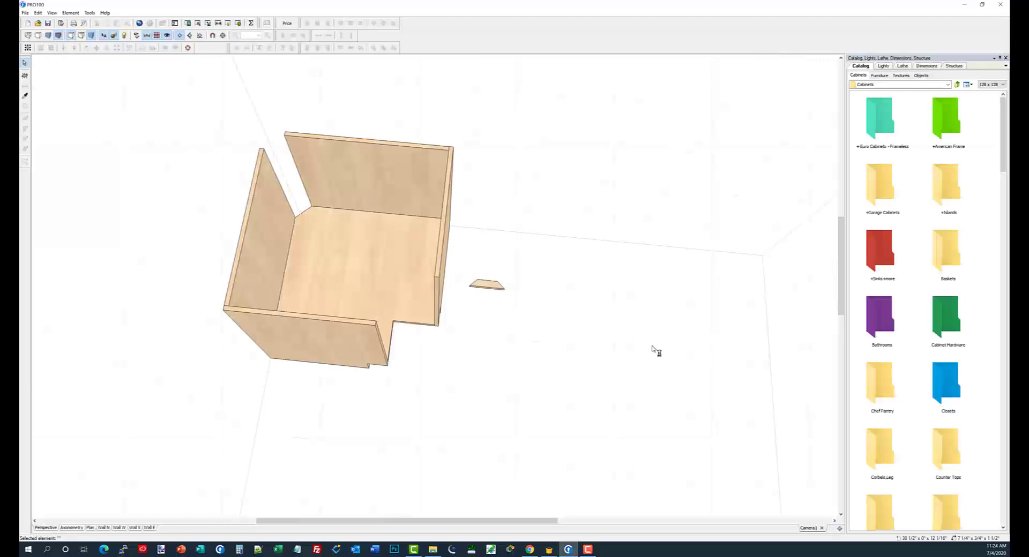
Rotate the trapezoid piece -45 degrees about the vertical Y axis
left_click(496, 288)
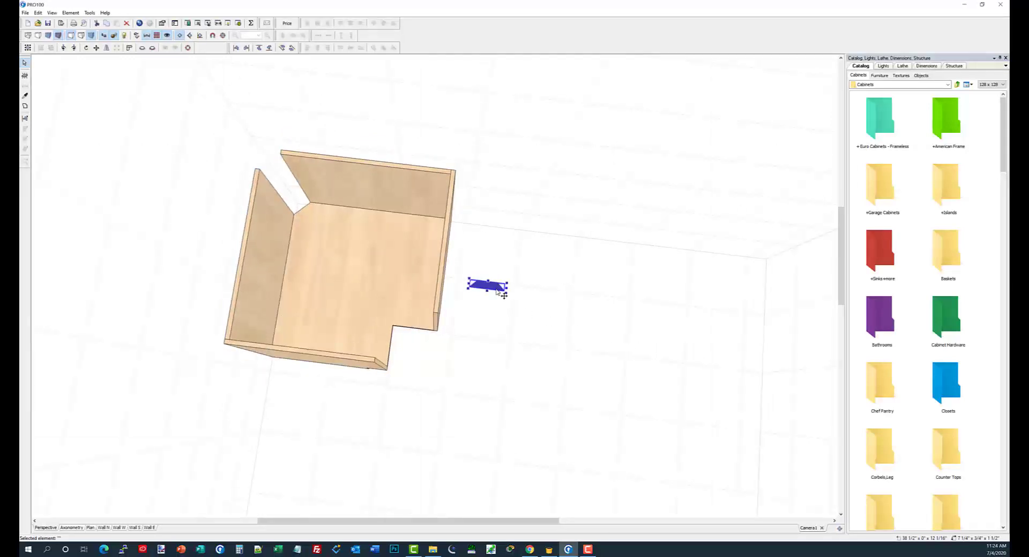
left_click(85, 47)
left_click(101, 86)
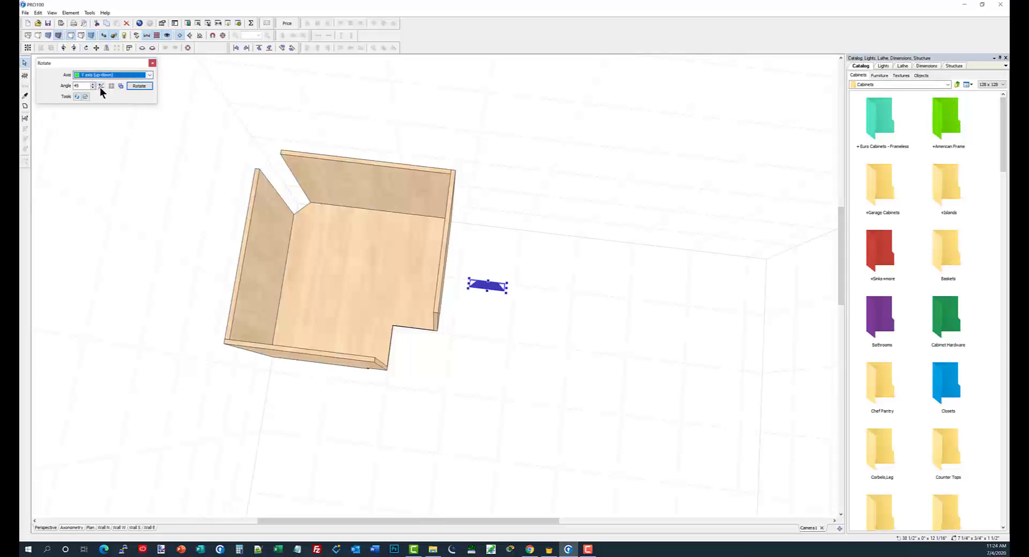
left_click(139, 87)
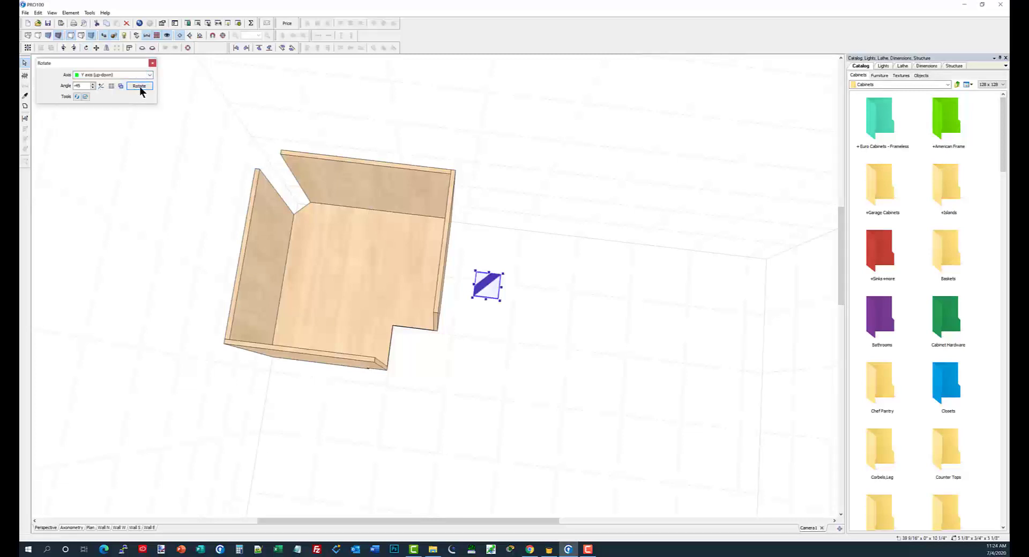
left_click(510, 295)
Move the rotated piece forward in front of the cabinet and unlock its height dimension
left_click_drag(492, 283, 469, 350)
middle_click_drag(509, 348, 510, 309)
double_click(471, 309)
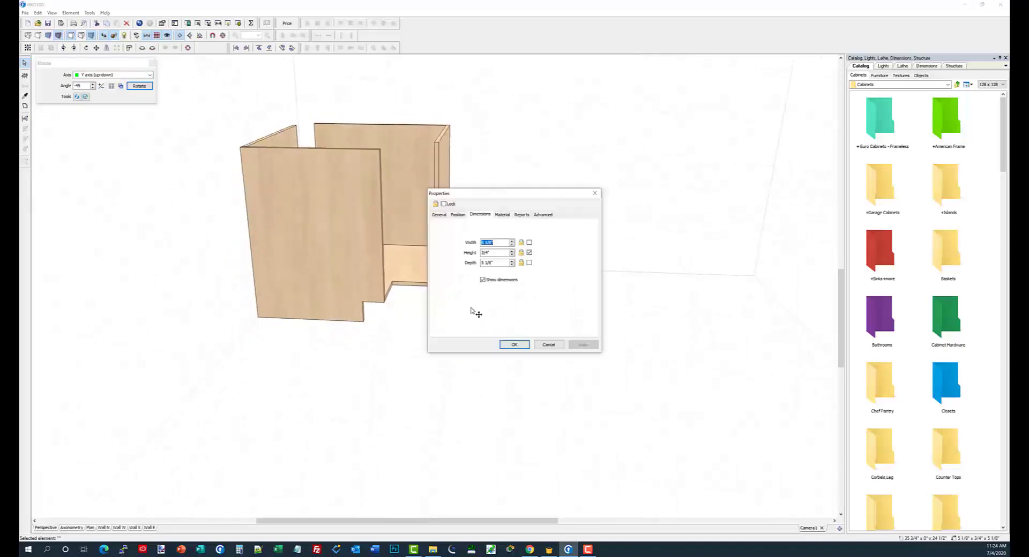
left_click(529, 253)
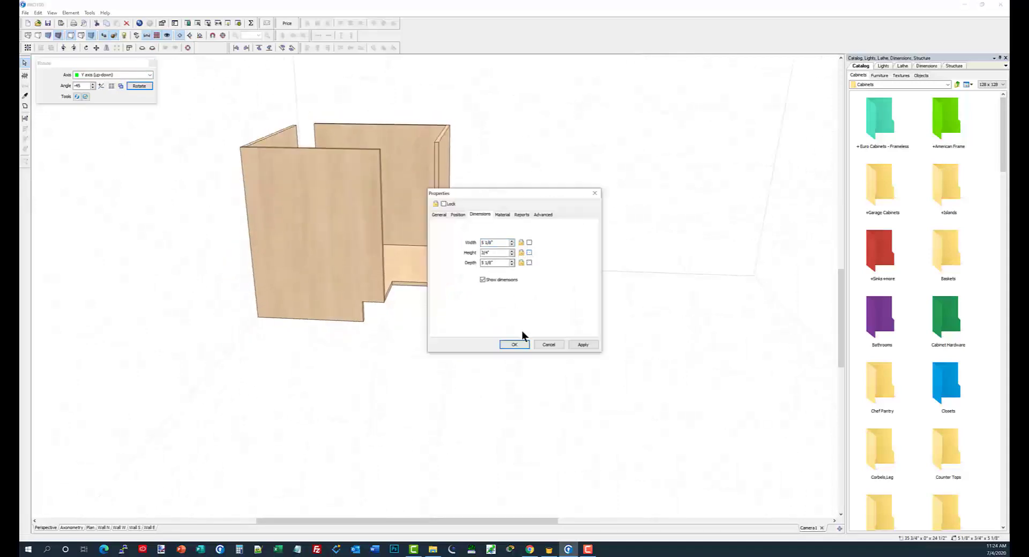
left_click(528, 262)
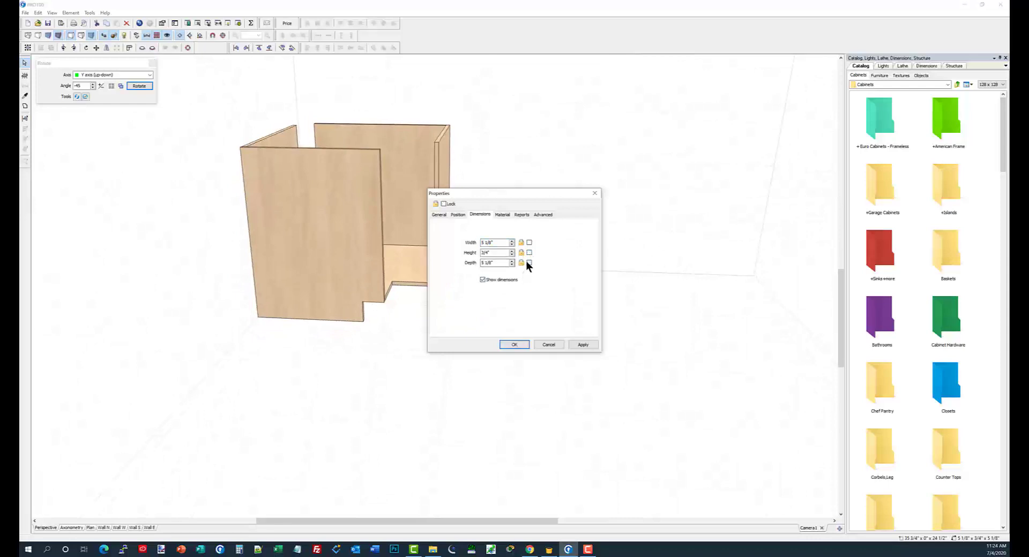
left_click(522, 345)
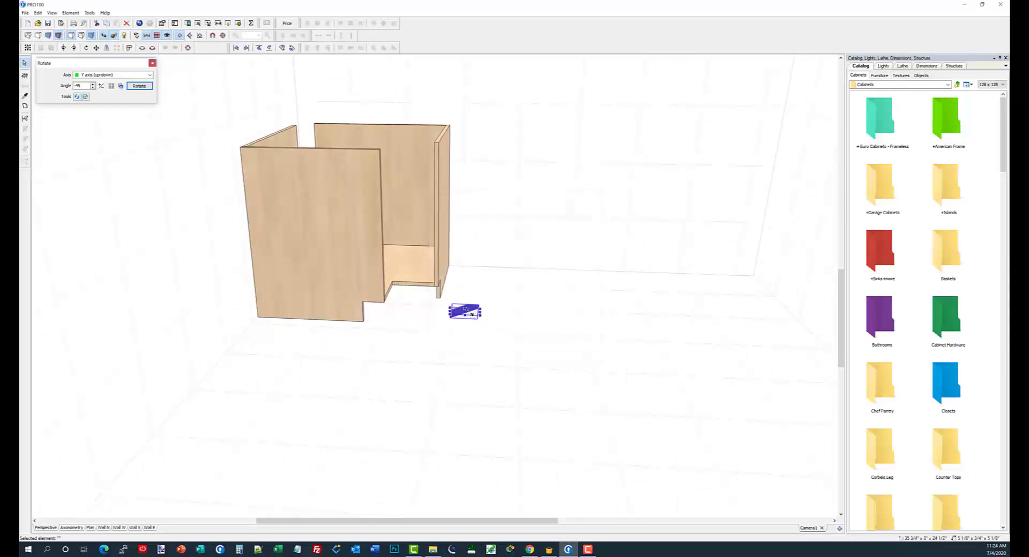
Move the trapezoid piece into the cabinet's rear corner area and stretch it upward to about 16 3/4 inches tall
left_click_drag(464, 307, 309, 280)
left_click_drag(496, 370, 466, 306)
left_click_drag(359, 213, 357, 175)
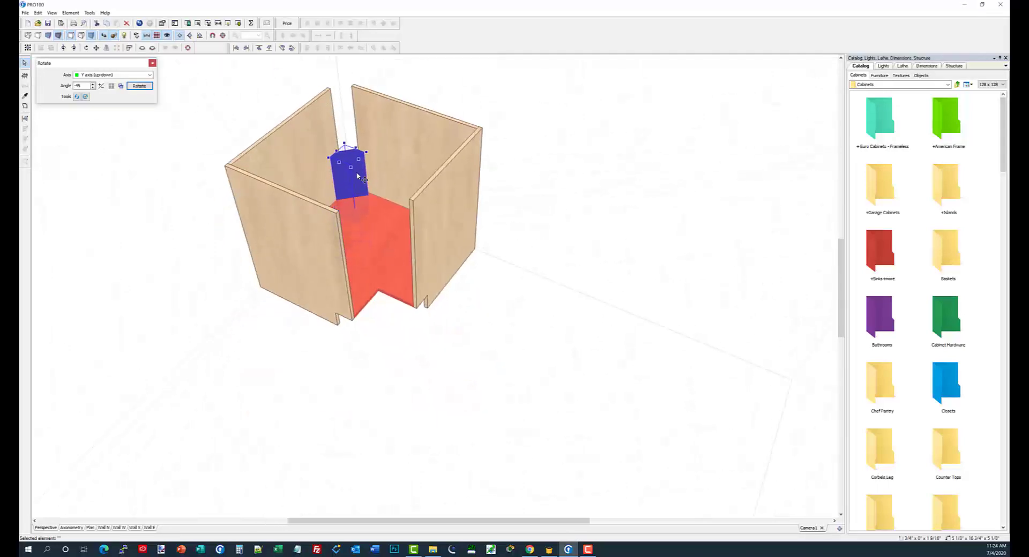
Raise the corner piece above the floor panel and fit it into the diagonal gap between the back and left side panels
left_click_drag(608, 199, 525, 198)
left_click_drag(398, 201, 391, 159)
left_click_drag(563, 161, 557, 240)
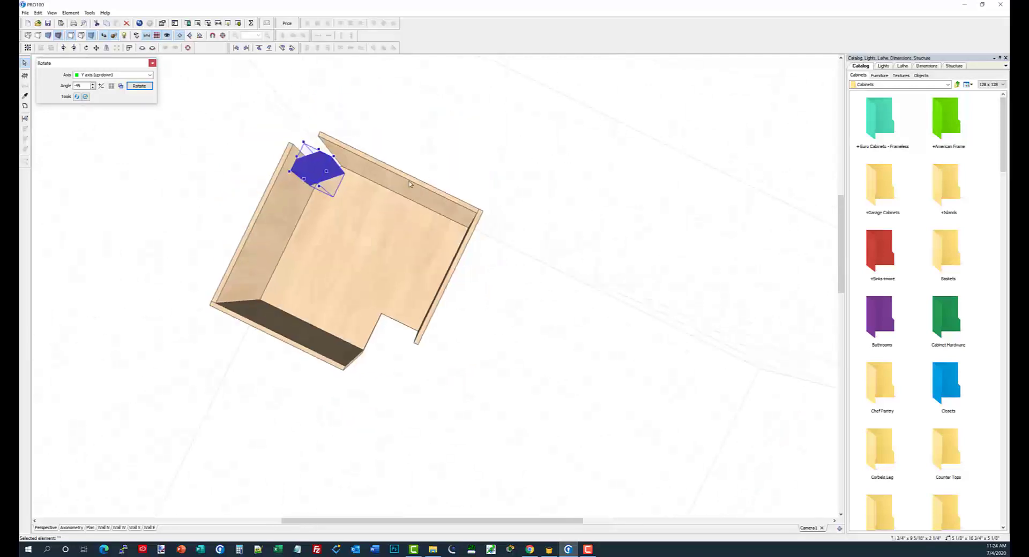
left_click(188, 46)
scroll(529, 206, "up", 4)
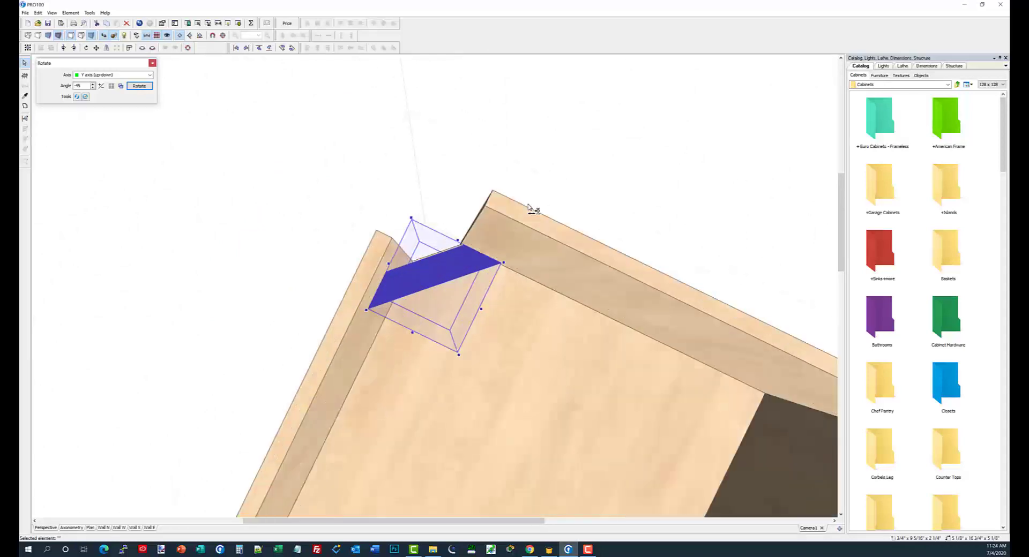
left_click_drag(433, 262, 412, 163)
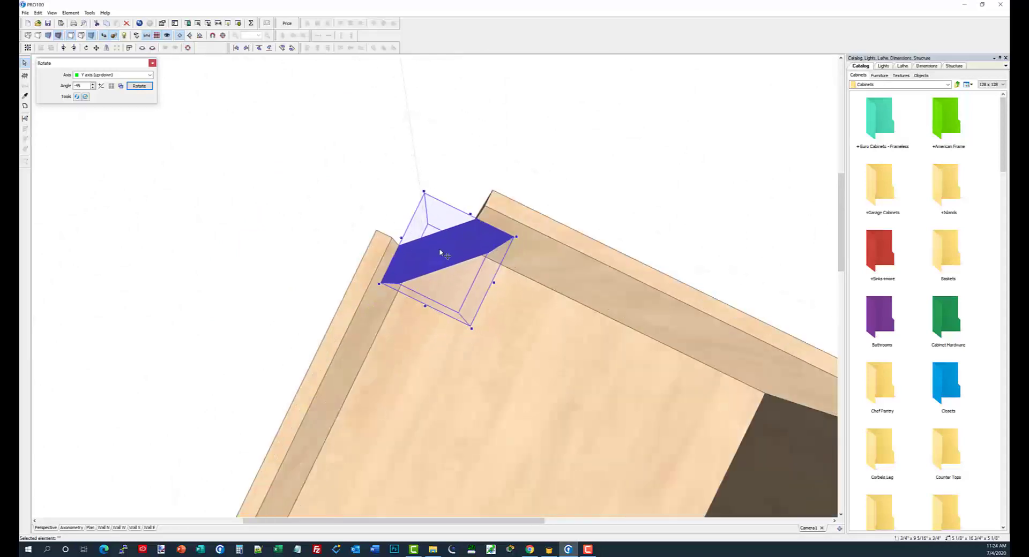
left_click_drag(558, 149, 599, 131)
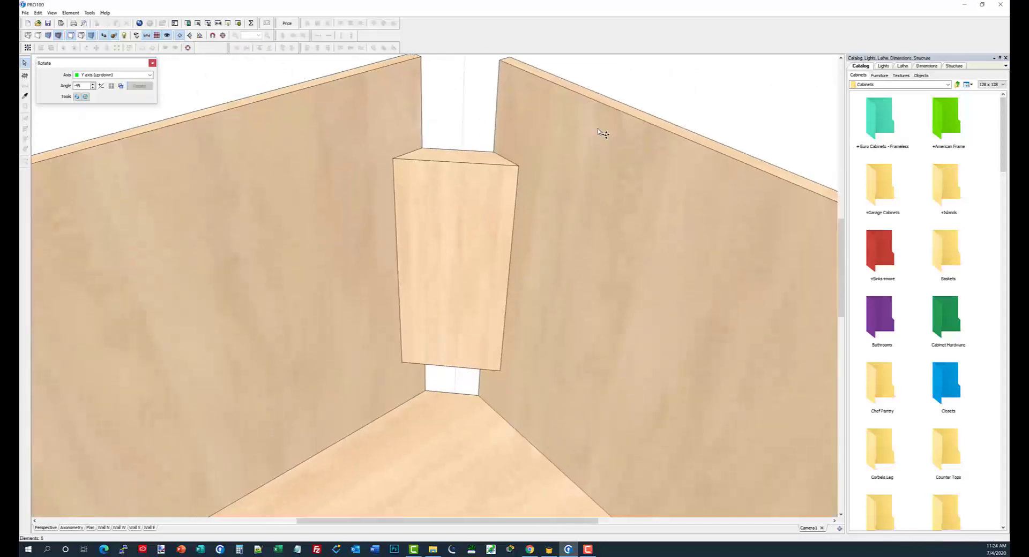
Align the top of the corner piece with the top of the back panel
left_click(487, 197)
left_click(554, 139, "shift")
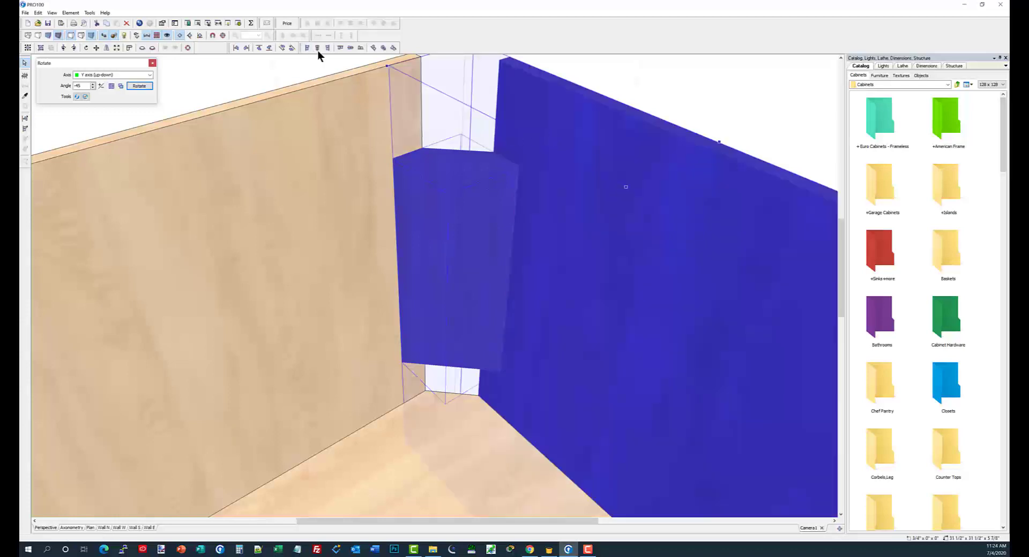
left_click(339, 48)
scroll(568, 161, "down", 3)
left_click(619, 227)
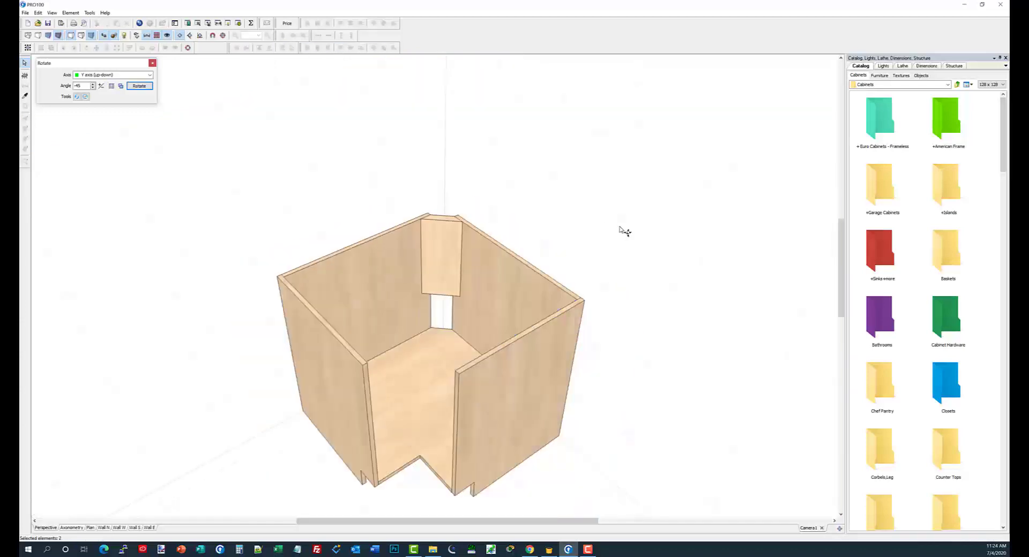
Stretch the diagonal corner piece downward to the top of the floor panel, making it 26 3/4 inches tall
left_click_drag(620, 227, 628, 183)
left_click(447, 284)
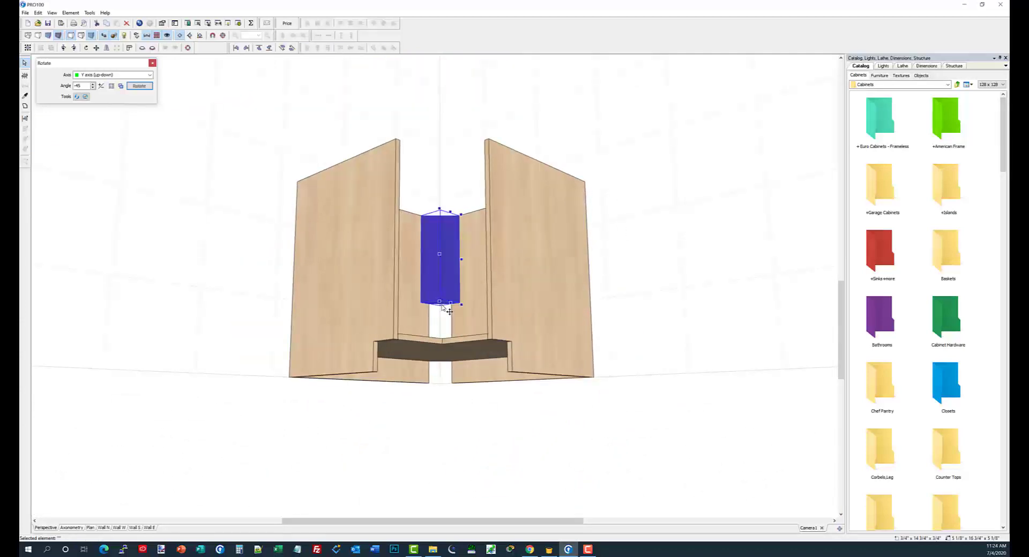
left_click_drag(446, 307, 433, 381)
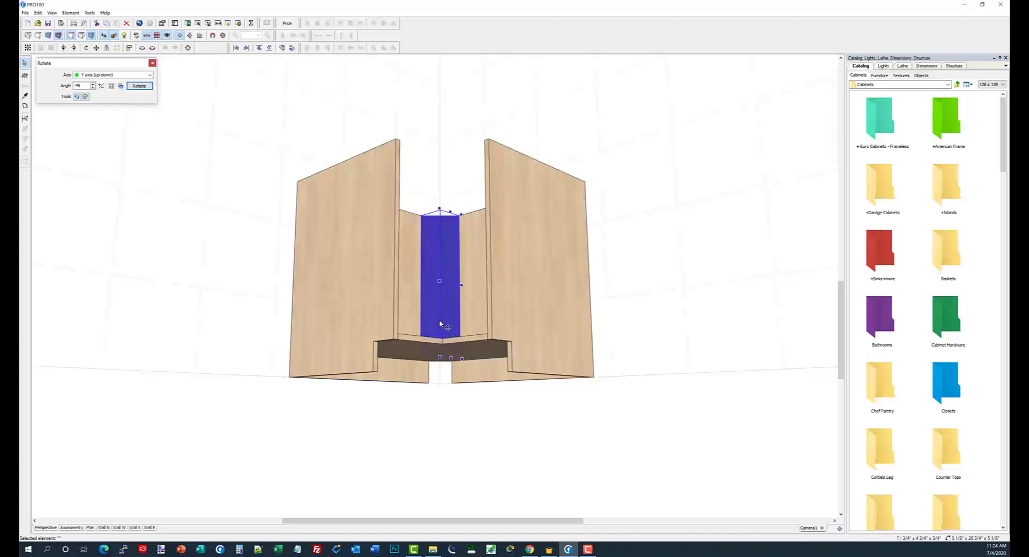
Duplicate the corner piece down to the ground and shorten the copy to 4 inches tall to fit beneath the floor panel
left_click_drag(439, 324, 443, 279)
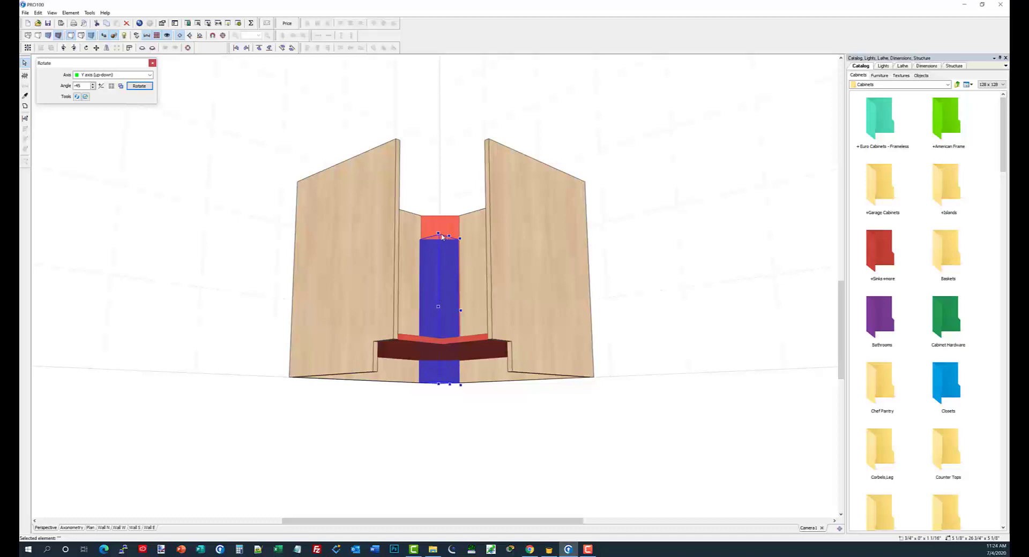
left_click_drag(445, 240, 440, 352)
left_click_drag(468, 402, 475, 342)
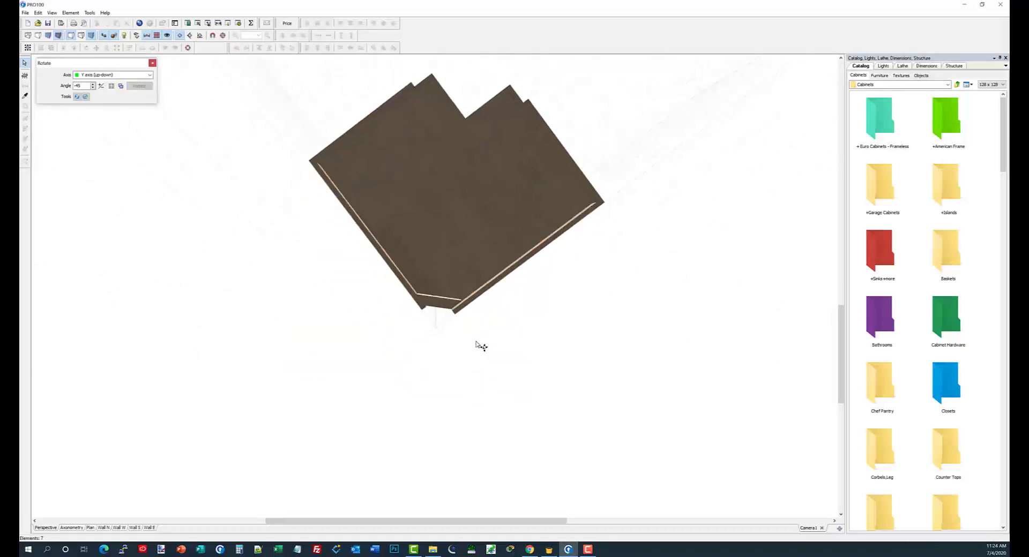
scroll(490, 350, "up", 4)
left_click_drag(561, 418, 611, 418)
left_click(483, 327)
Display the project structure and group all the cabinet parts together
scroll(568, 379, "down", 5)
scroll(603, 397, "down", 4)
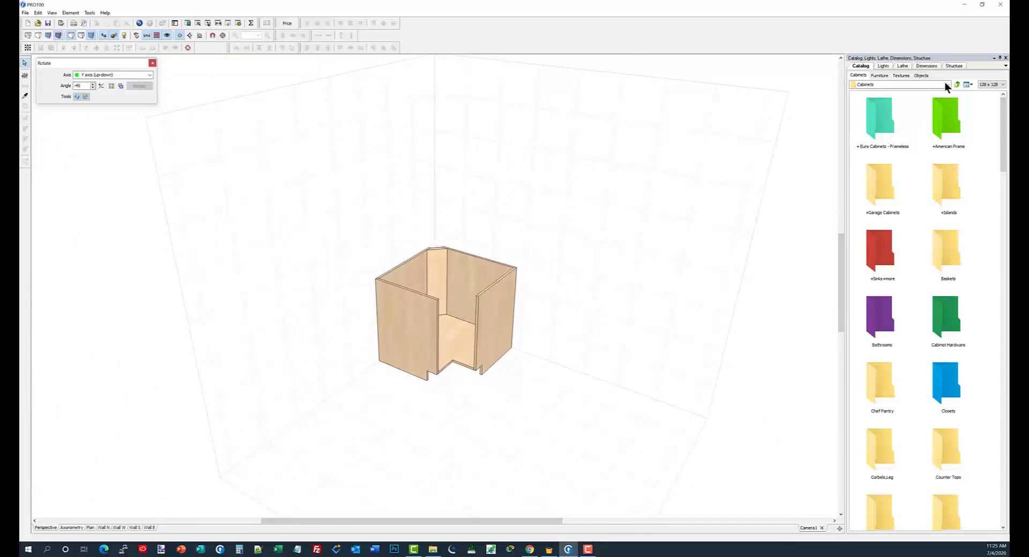
left_click(951, 66)
left_click_drag(714, 226, 693, 242)
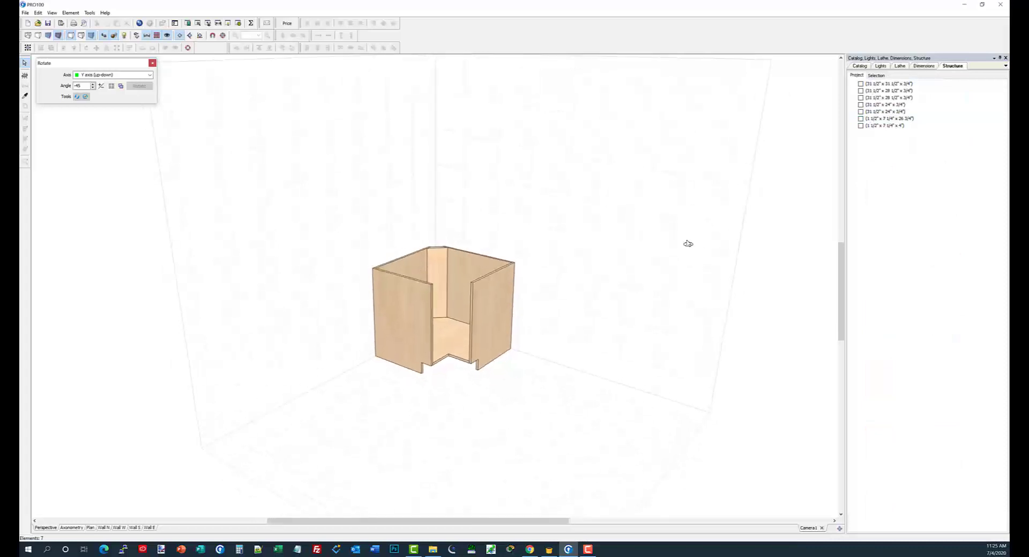
key("ctrl+a")
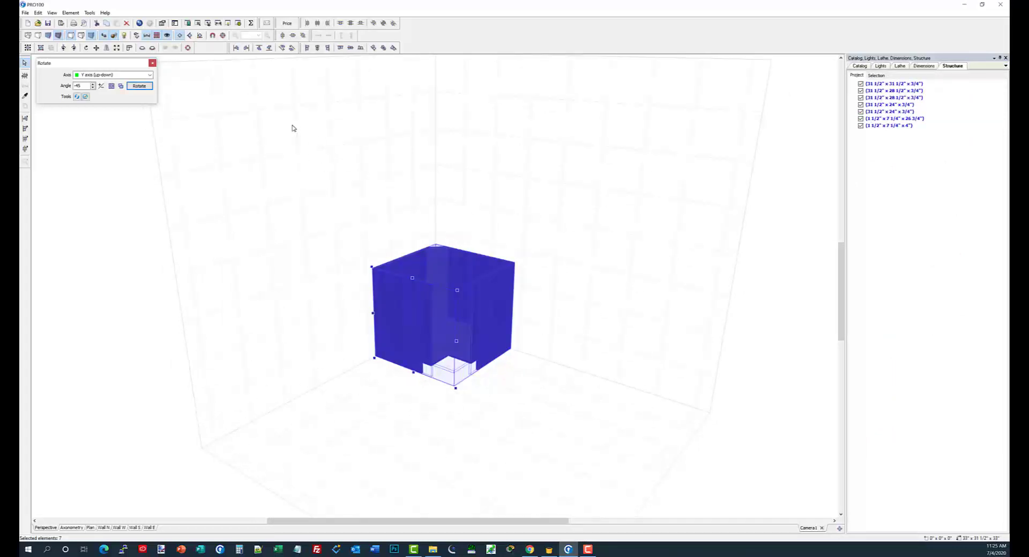
left_click(40, 48)
Name the cabinet group "box" in its general properties
double_click(443, 264)
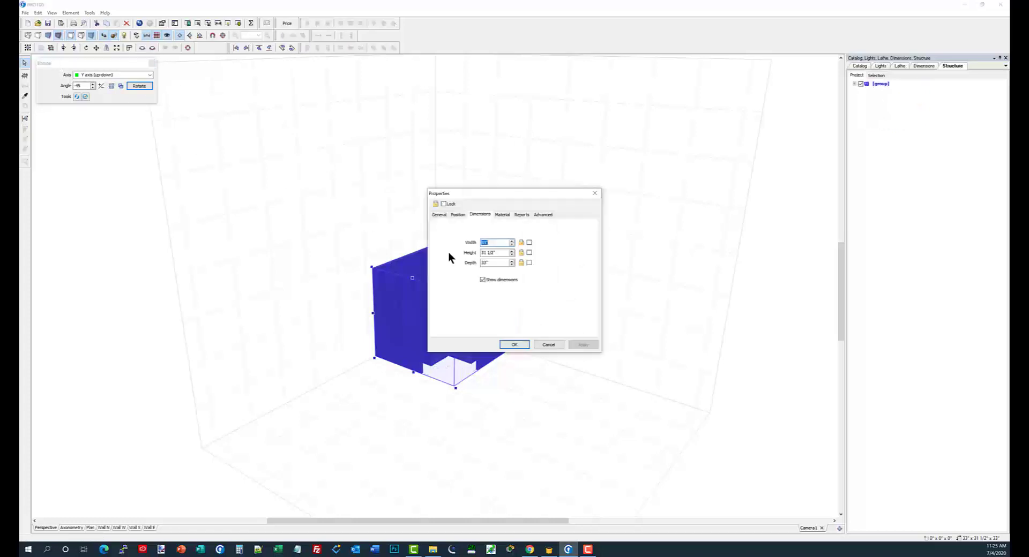
left_click(444, 214)
type("box")
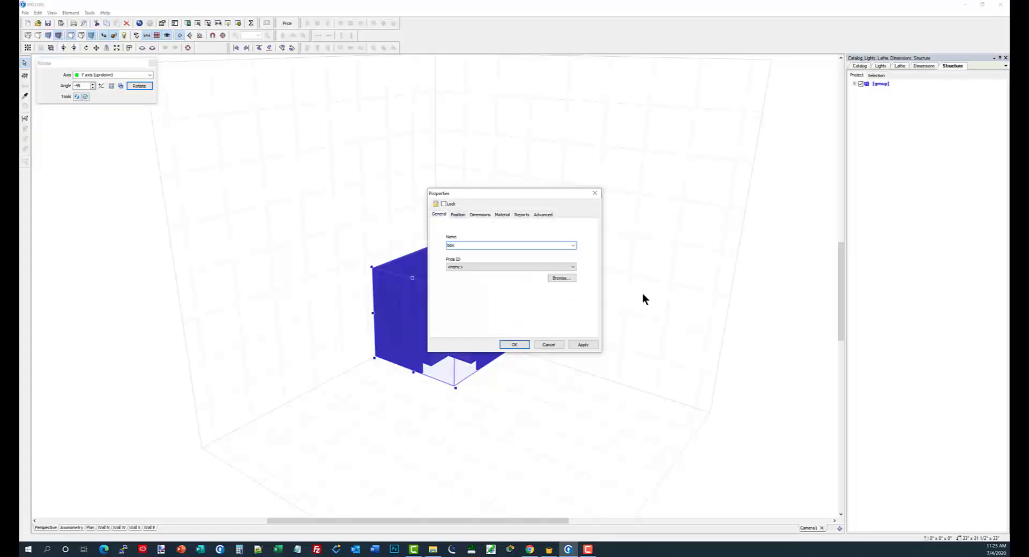
left_click(514, 346)
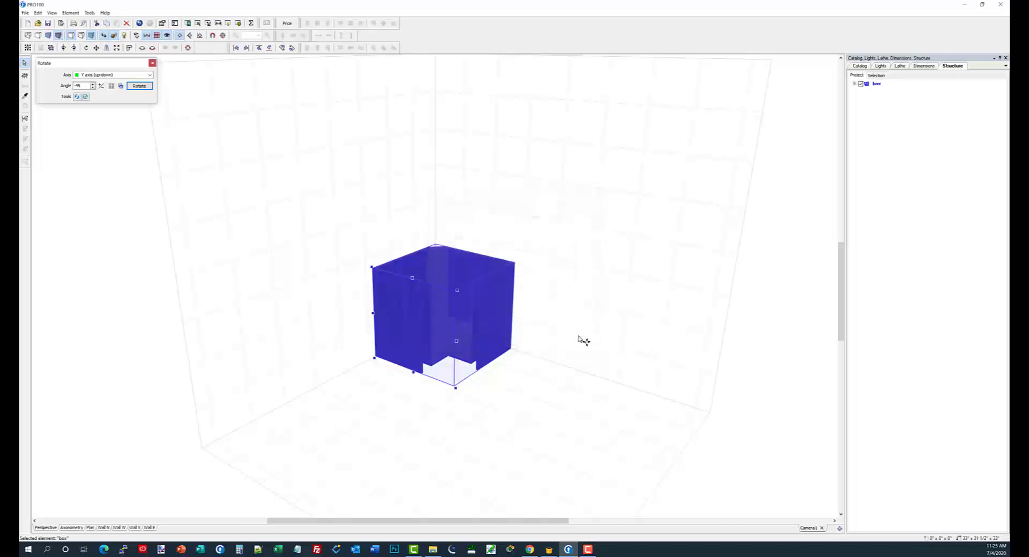
Add a new 3/4 inch board beside the cabinet and set its height to 4 inches
left_click_drag(583, 341, 565, 441)
scroll(526, 410, "down", 3)
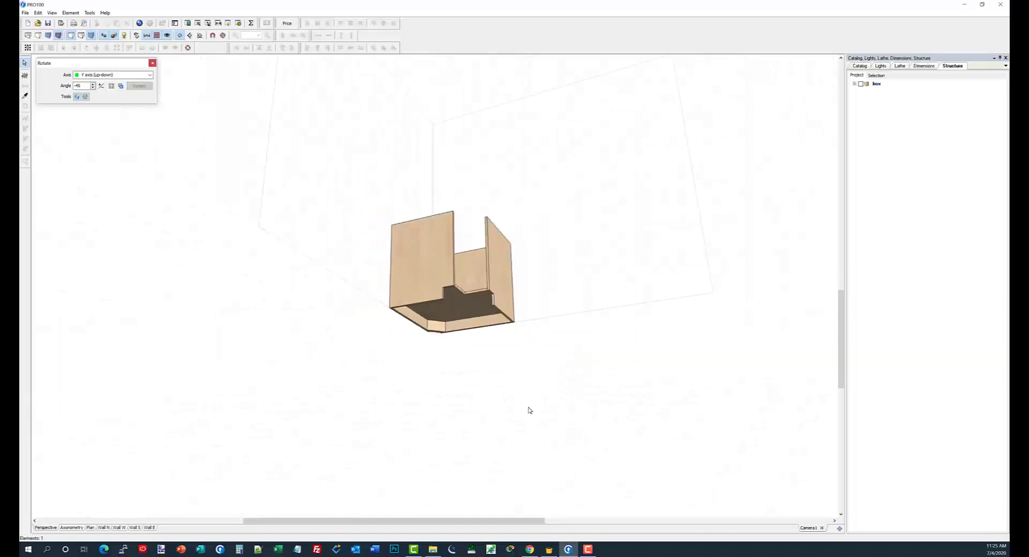
left_click_drag(529, 411, 537, 430)
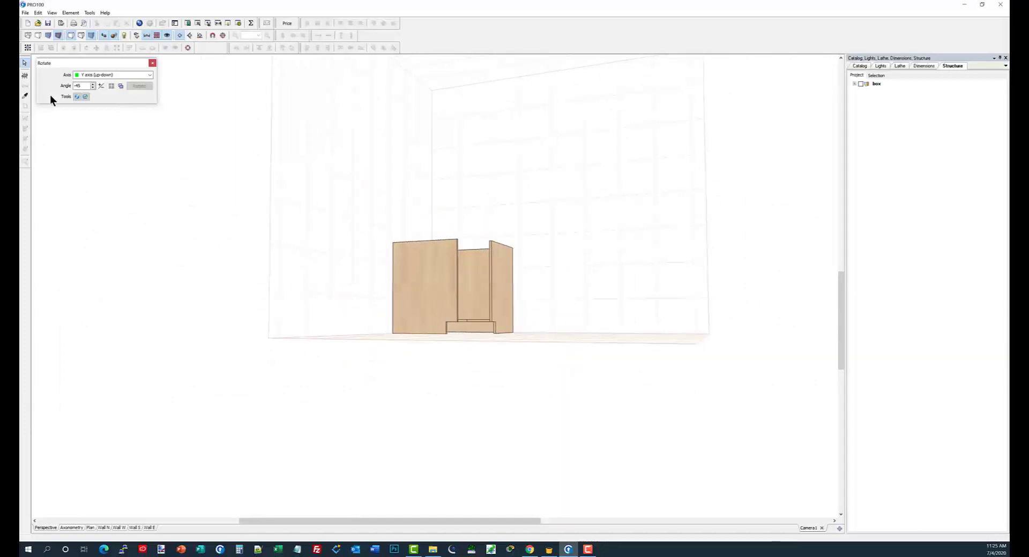
left_click(25, 75)
left_click(593, 299)
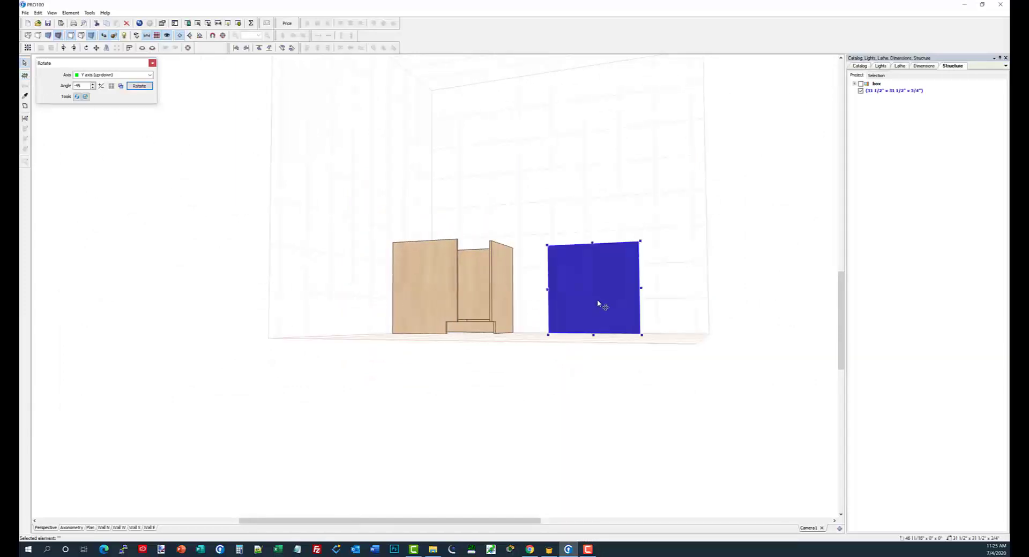
left_click(479, 214)
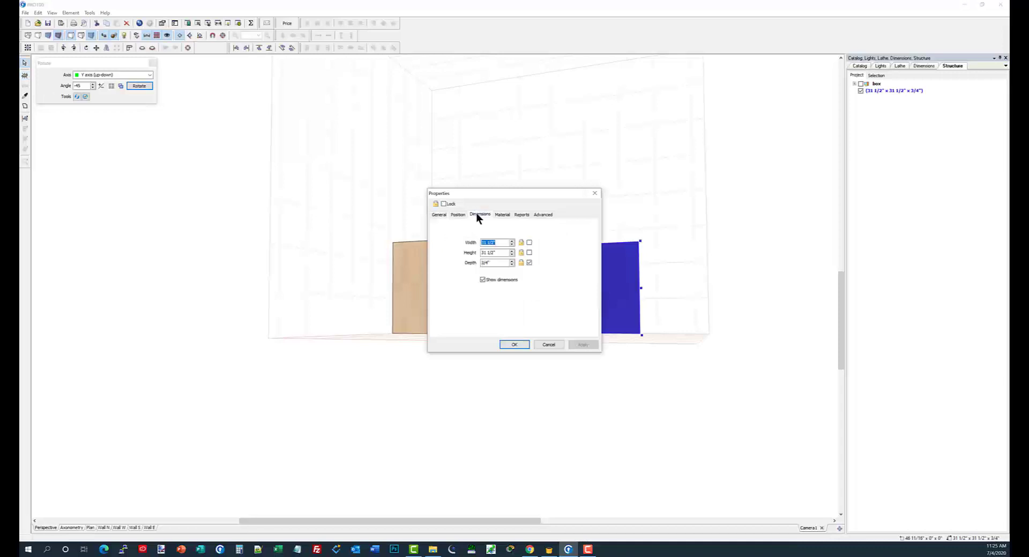
left_click(491, 253)
type("4")
left_click(513, 346)
Shorten the 4 inch high board to about 19 7/16 inches and move it into the space beneath the cabinet floor
middle_click_drag(559, 405, 566, 373)
scroll(569, 381, "up", 5)
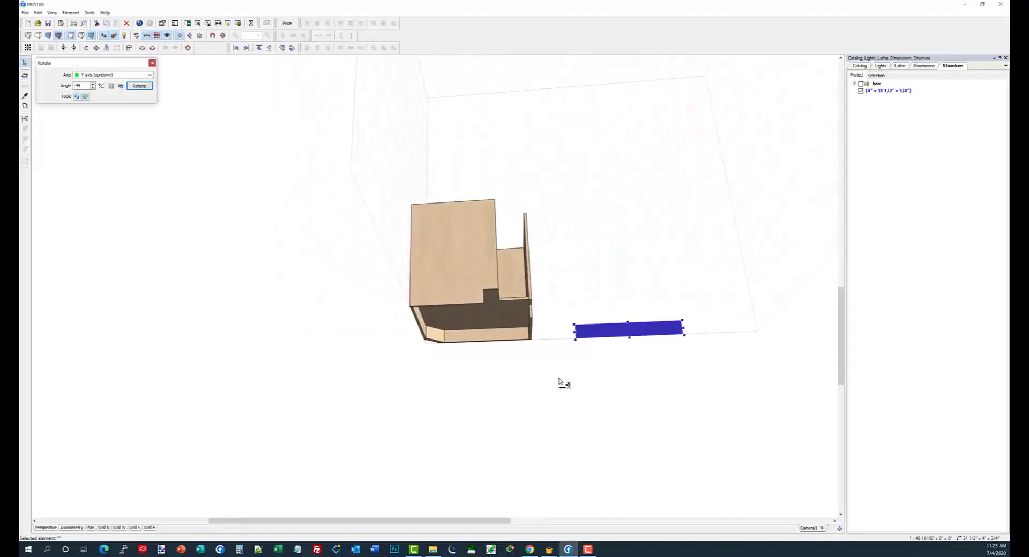
left_click_drag(461, 520, 501, 490)
left_click_drag(691, 354, 425, 363)
middle_click_drag(498, 379, 445, 320)
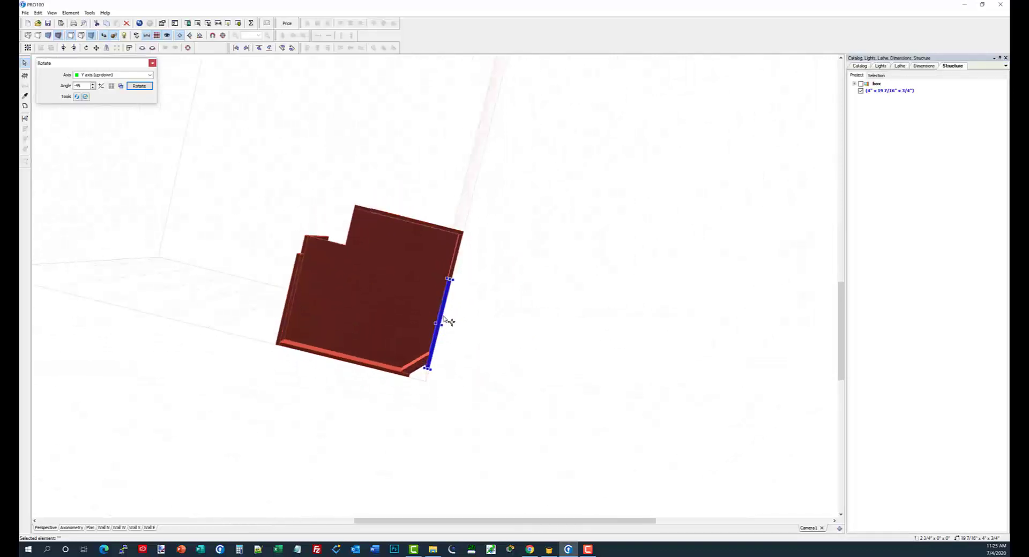
left_click_drag(438, 318, 412, 298)
Stretch the board under the floor in both directions to span between the side panels at 31 1/2 inches long
middle_click_drag(537, 357, 584, 375)
middle_click_drag(380, 403, 505, 386)
left_click_drag(426, 294, 517, 292)
left_click_drag(404, 282, 345, 279)
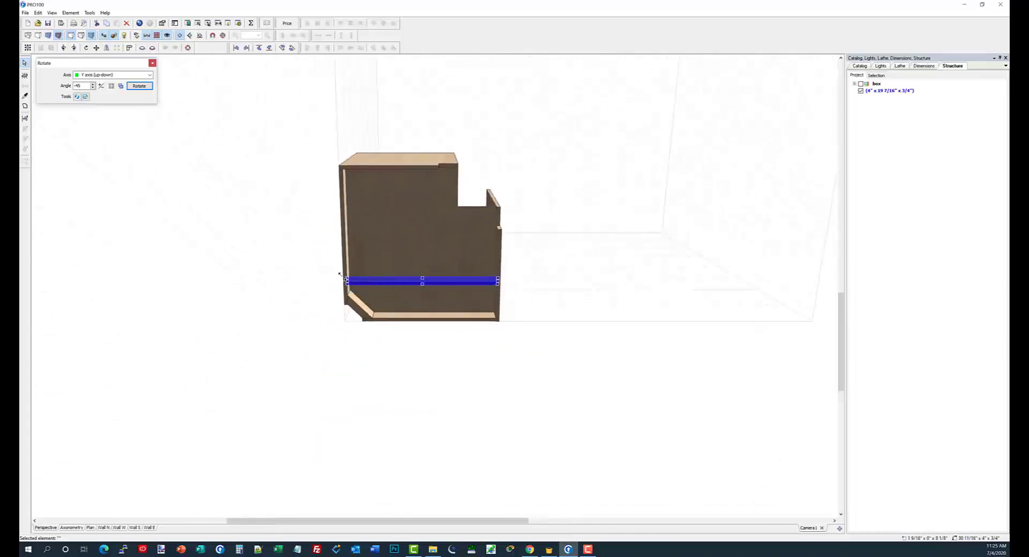
left_click(639, 289)
Set the back position of the 31 1/2 inch board under the floor to 19.25 inches
middle_click_drag(639, 289, 507, 367)
left_click(473, 349)
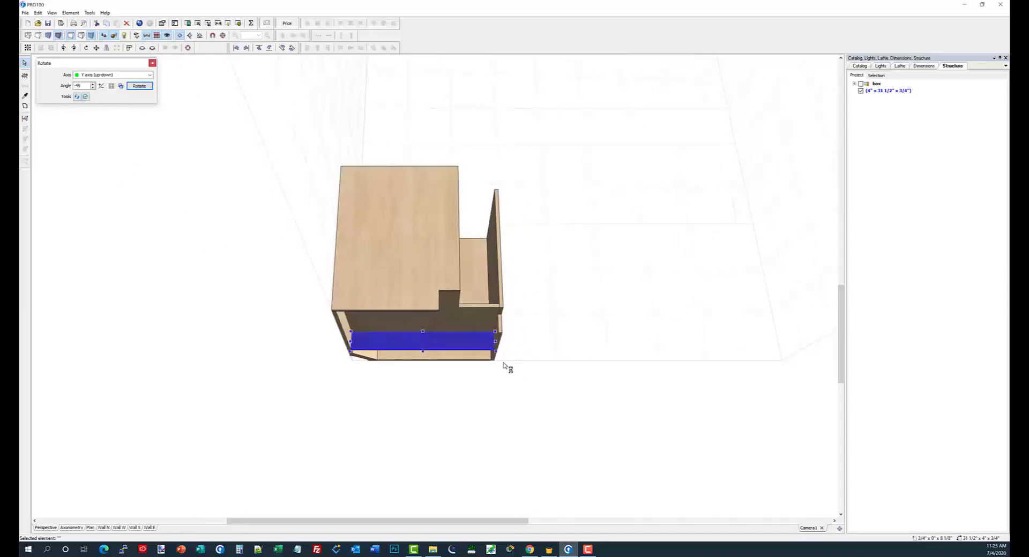
double_click(478, 346)
left_click(460, 215)
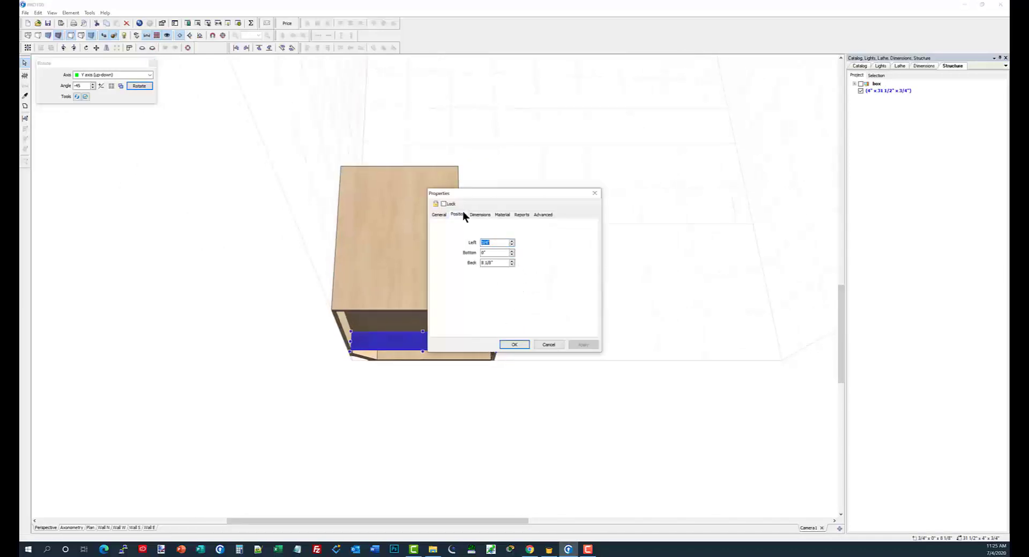
left_click_drag(494, 199, 651, 205)
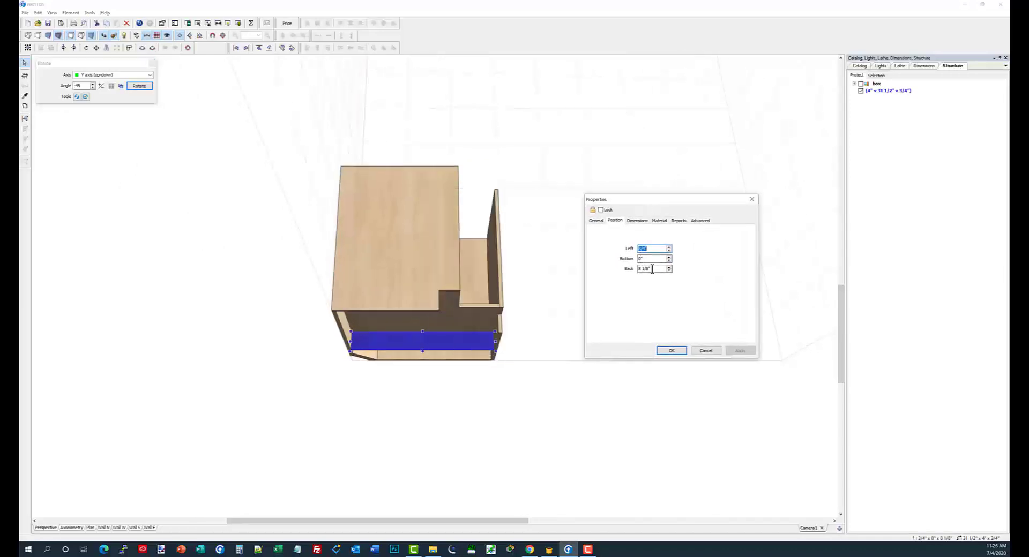
left_click_drag(655, 268, 608, 268)
type("19.25")
left_click(674, 348)
left_click_drag(582, 361, 566, 323)
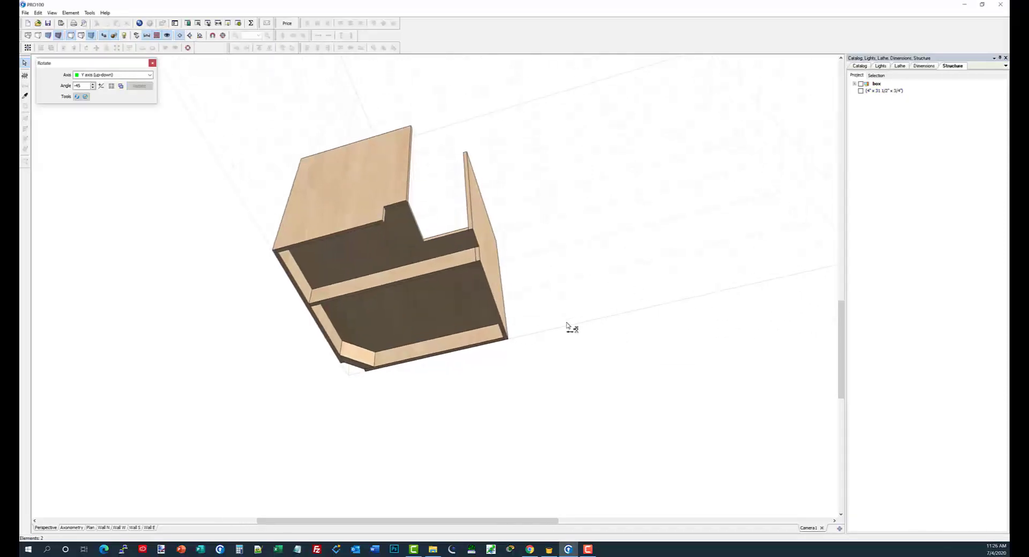
scroll(567, 324, "up", 8)
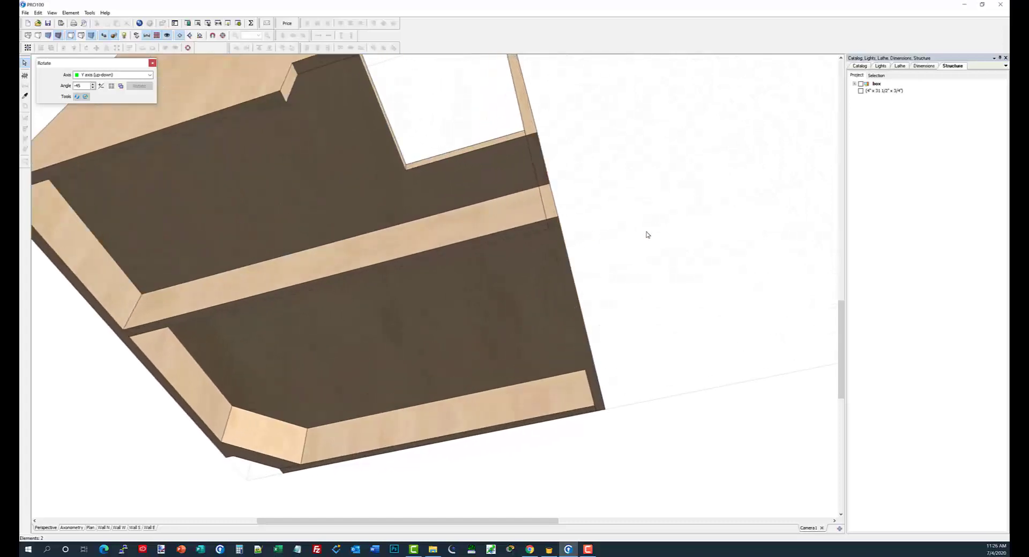
scroll(648, 234, "down", 8)
Duplicate the board, turn the copy perpendicular to the original, and fit it against it at about 11 5/8 inches long
left_click_drag(650, 236, 661, 223)
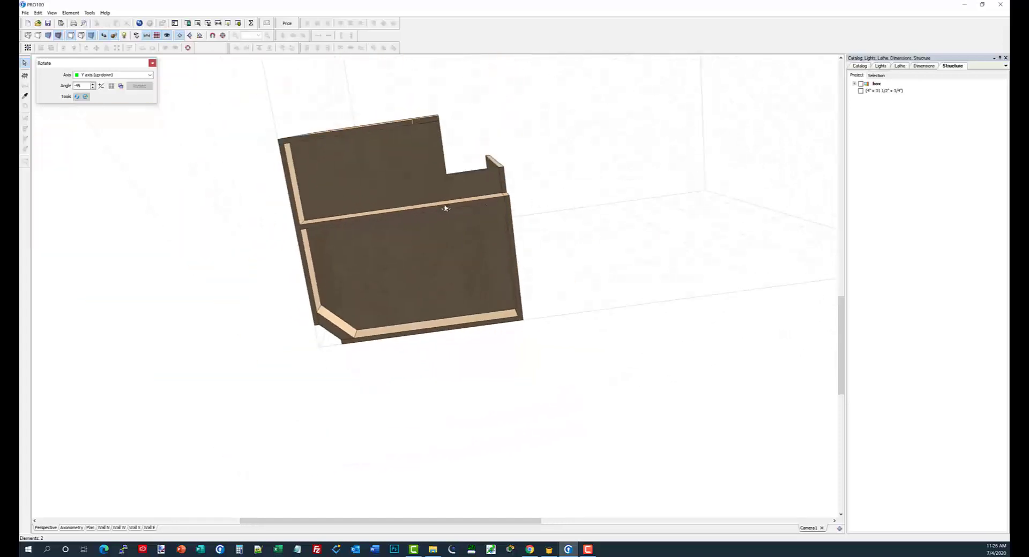
left_click_drag(446, 209, 410, 186, "ctrl")
left_click(74, 47)
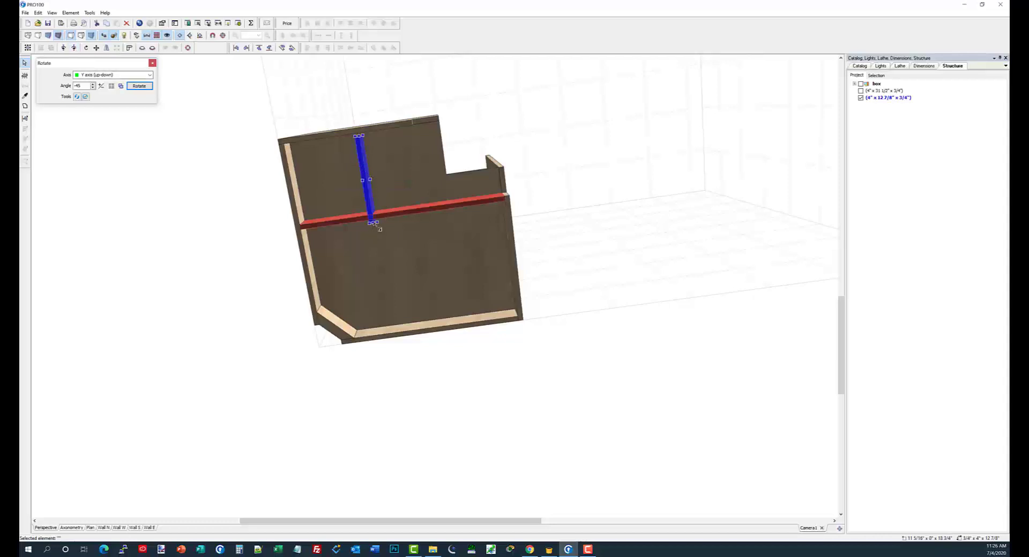
left_click_drag(375, 223, 407, 211)
Set the left position of the perpendicular board to 19.25 inches
middle_click_drag(569, 159, 565, 189)
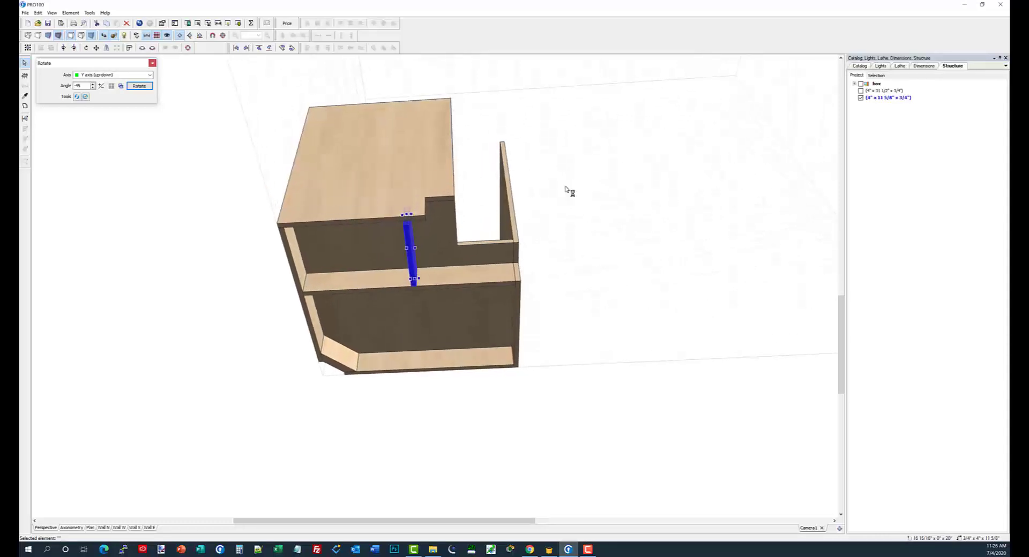
double_click(415, 250)
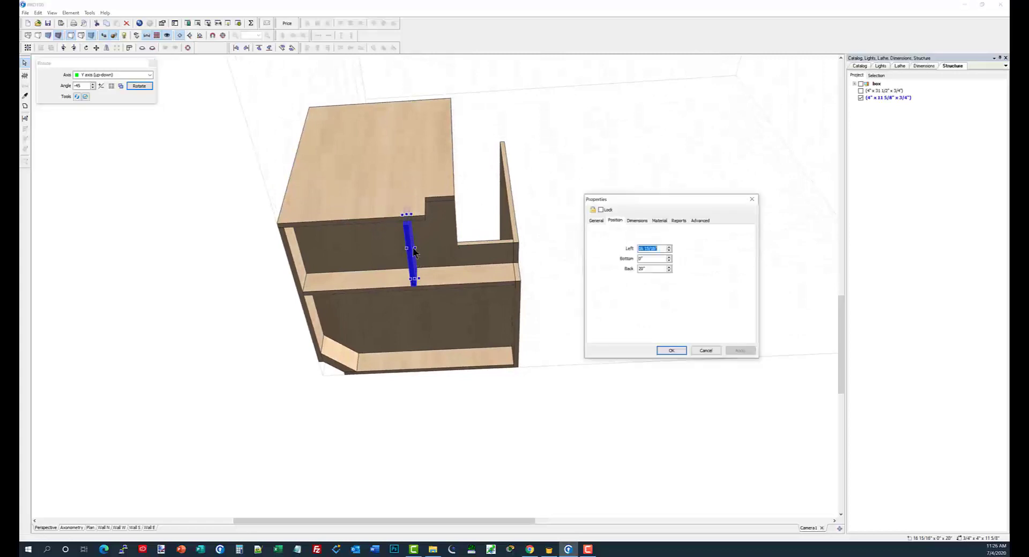
type("19.25")
left_click(671, 351)
double_click(684, 236)
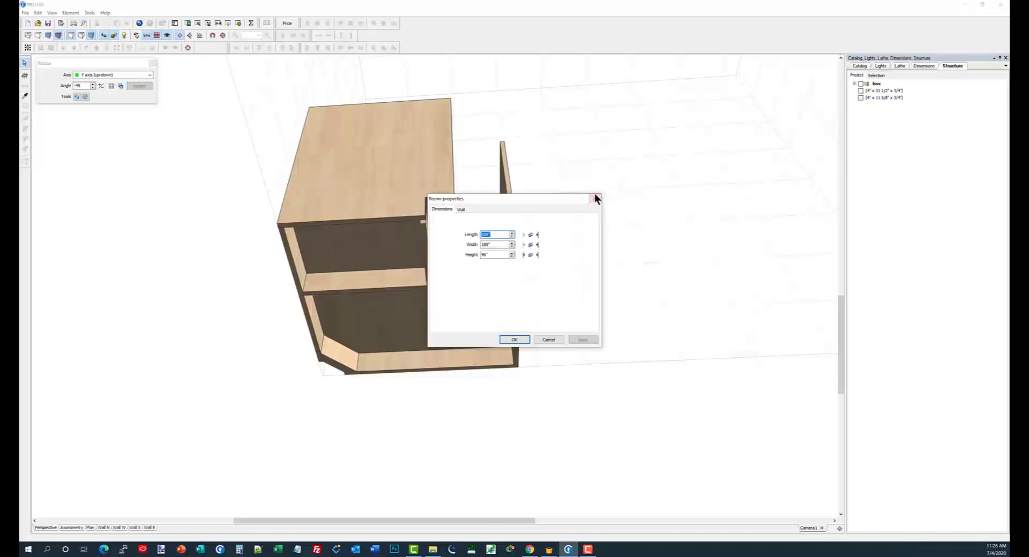
left_click(595, 197)
Lengthen the perpendicular board to 12 1/4 inches to reach the inner face of the adjoining end panel
left_click_drag(622, 192, 645, 175)
left_click(447, 142)
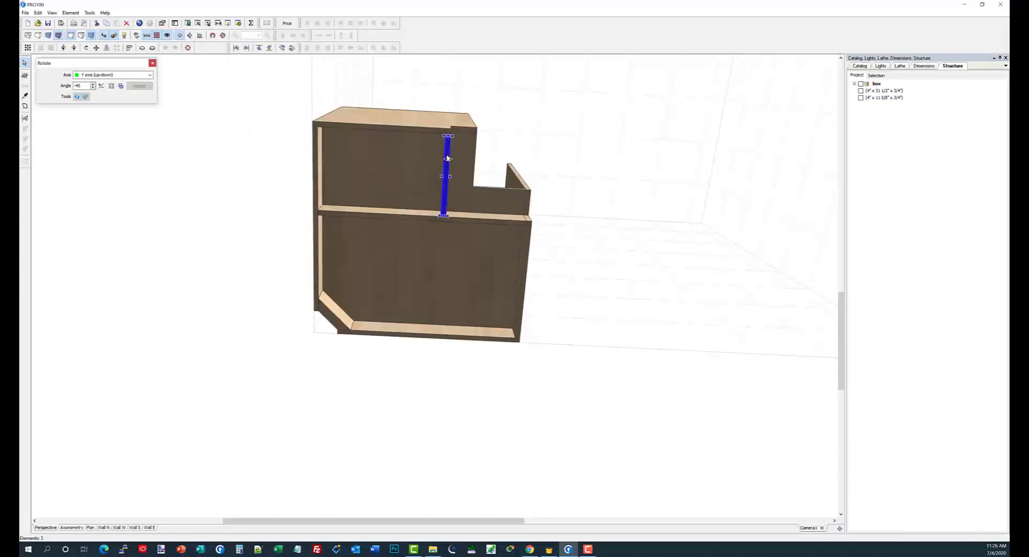
left_click_drag(449, 137, 448, 109)
left_click_drag(568, 115, 540, 188)
left_click_drag(541, 204, 526, 194)
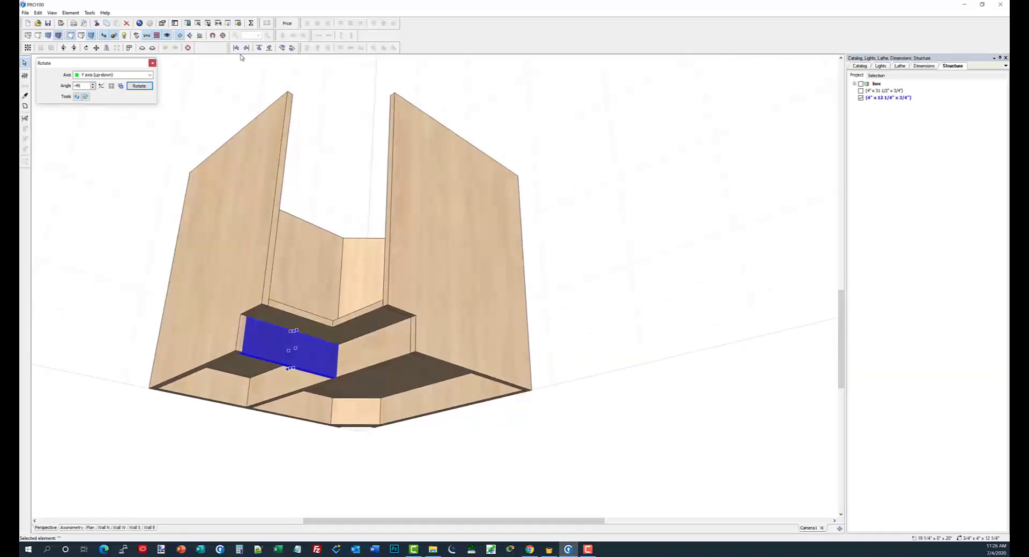
left_click(190, 48)
scroll(339, 372, "up", 5)
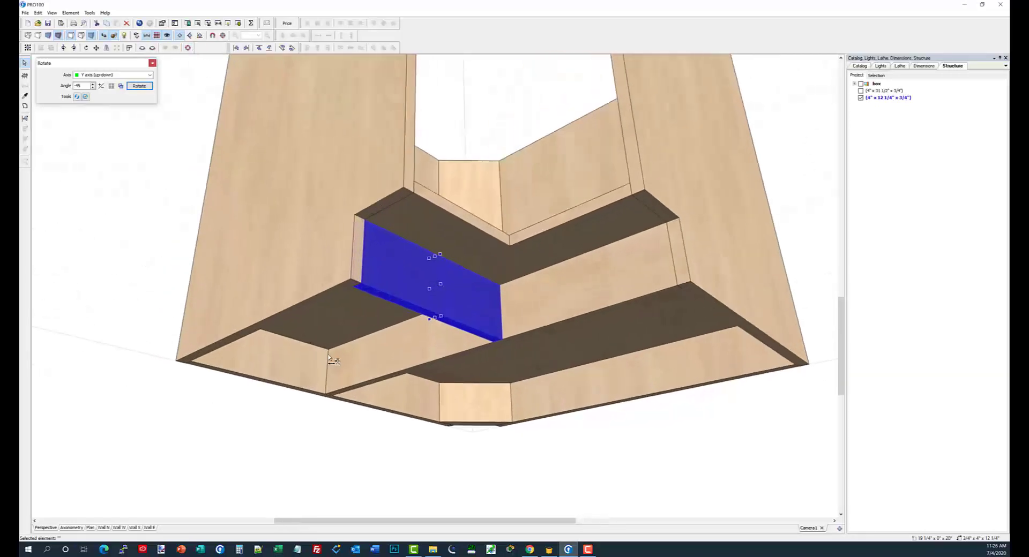
left_click_drag(288, 448, 493, 447)
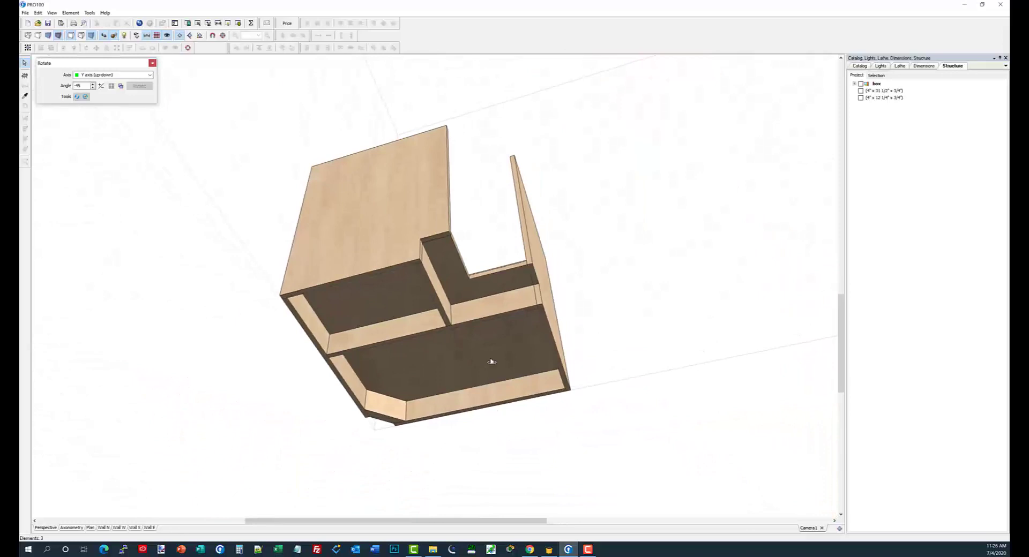
Group the two perpendicular boards under the floor and name the group "toekick"
left_click(484, 319)
left_click(445, 309, "ctrl")
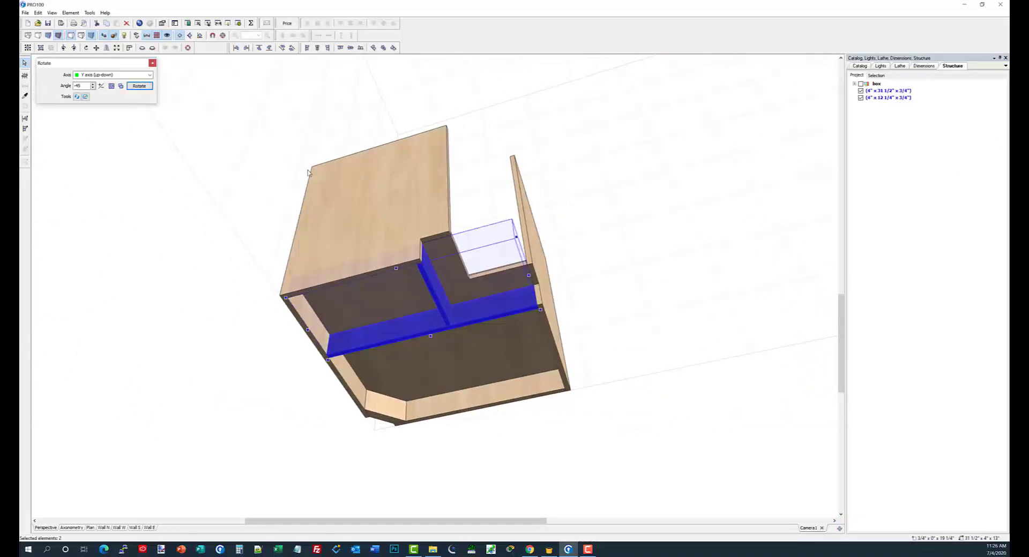
left_click(39, 47)
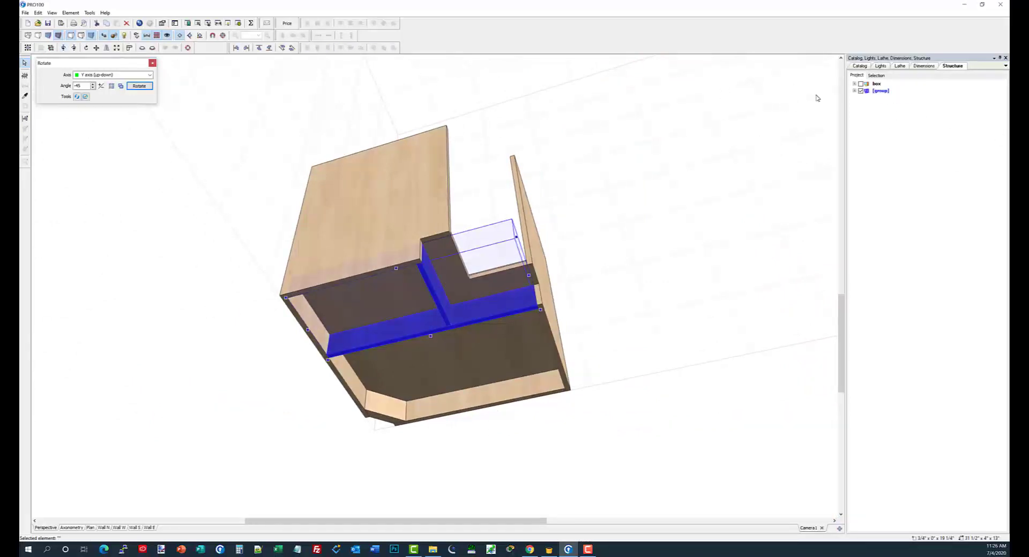
double_click(884, 91)
left_click(595, 221)
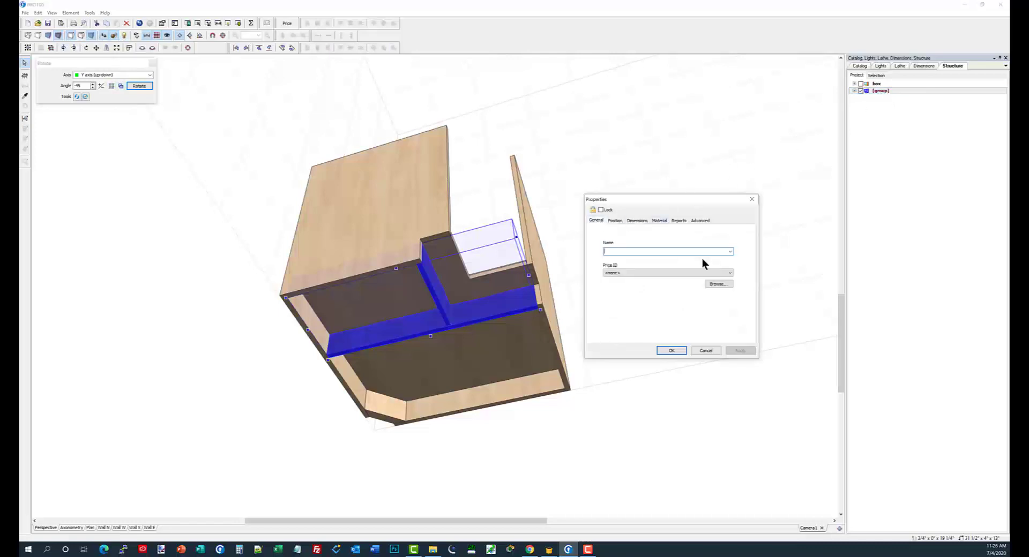
type("toekick")
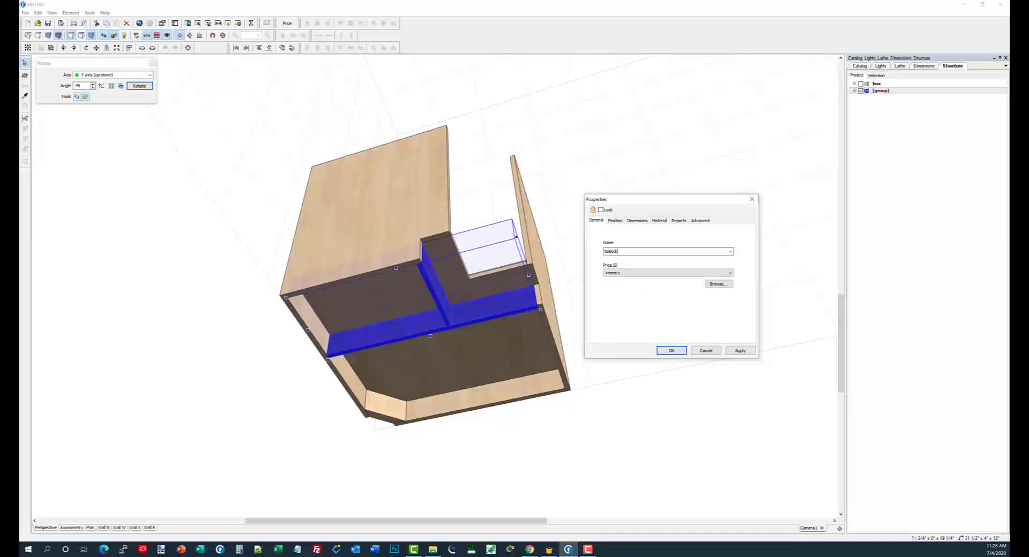
left_click(670, 351)
Move the 4-inch-high diagonal corner board under the floor from the box group into the toekick group
left_click(386, 423)
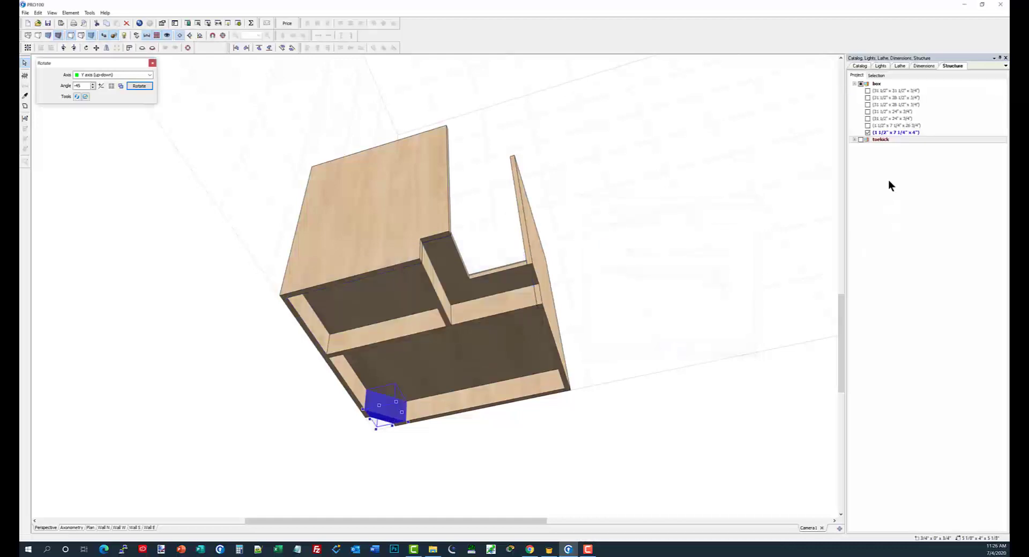
left_click_drag(886, 134, 880, 140)
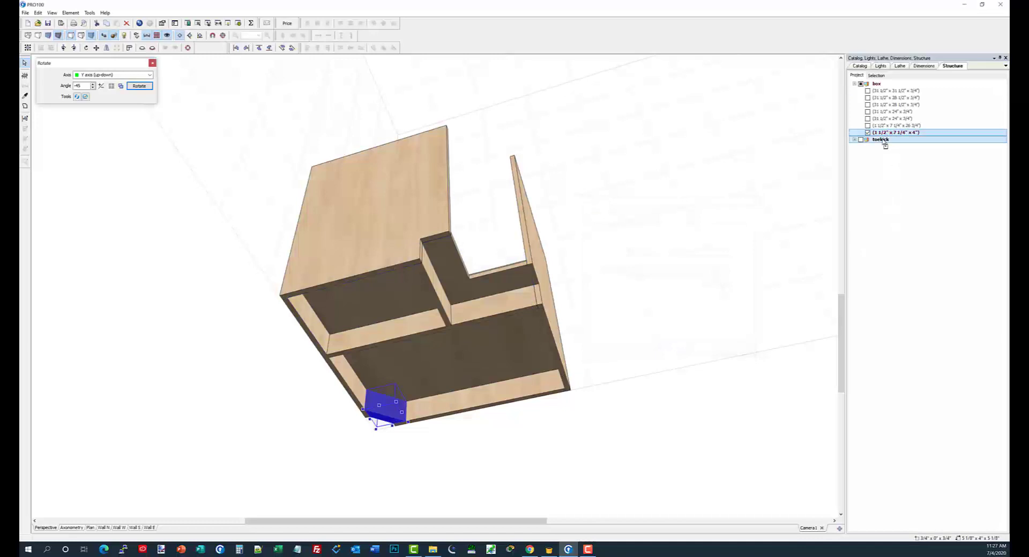
left_click(862, 132)
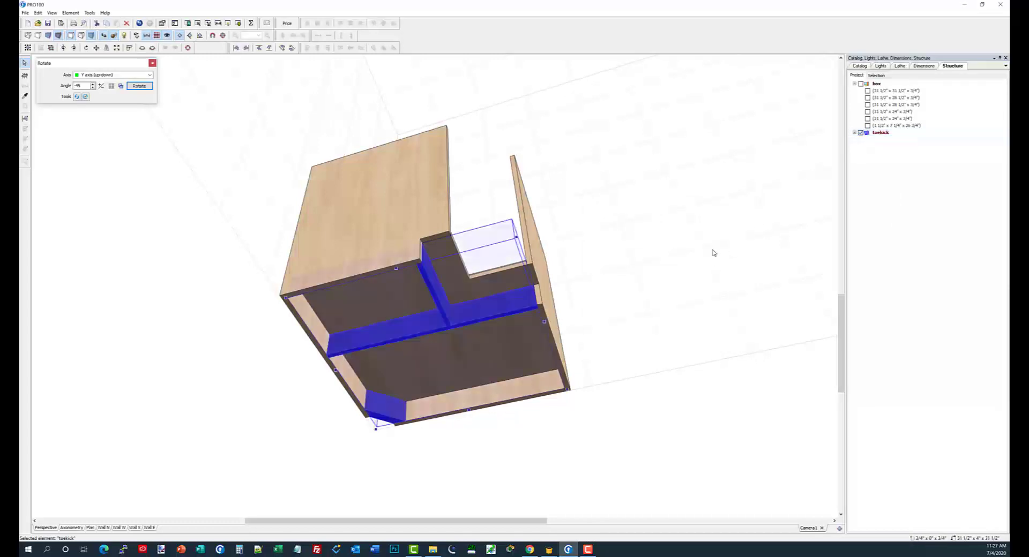
Name both 31 1/2" x 28 1/2" rear panels "back"
left_click_drag(712, 255, 703, 289)
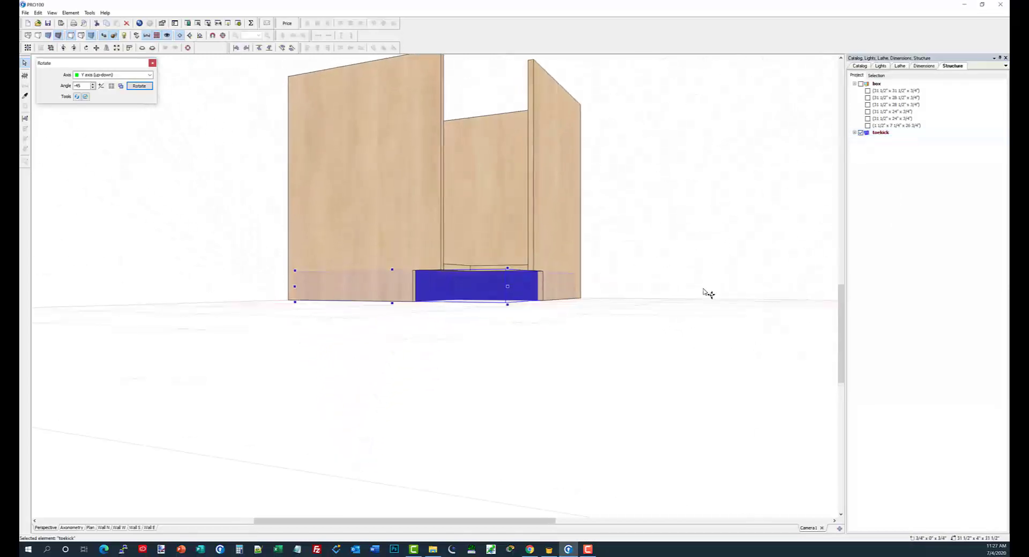
left_click(698, 290)
scroll(697, 290, "down", 3)
left_click_drag(659, 317, 668, 358)
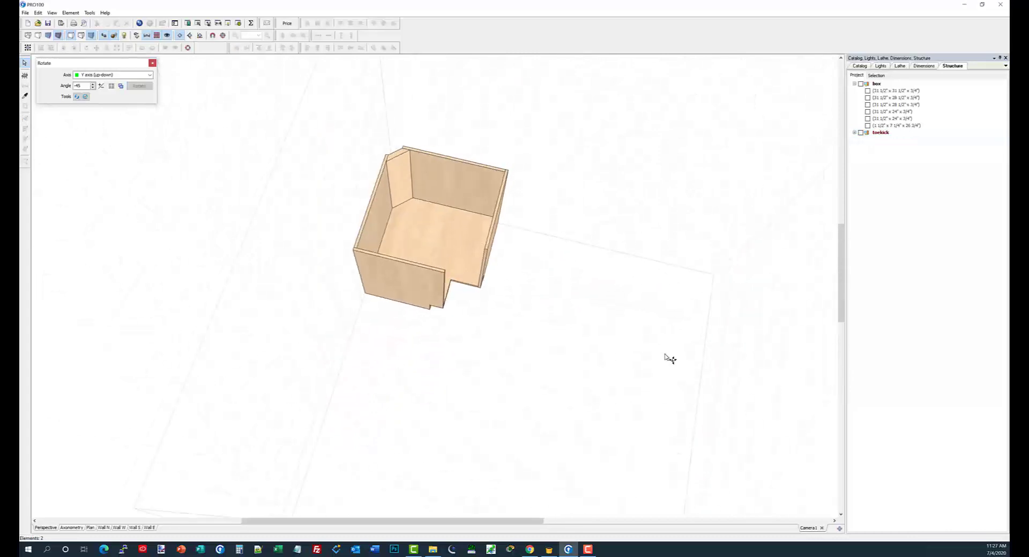
left_click(459, 172)
left_click(394, 200, "shift")
double_click(461, 176)
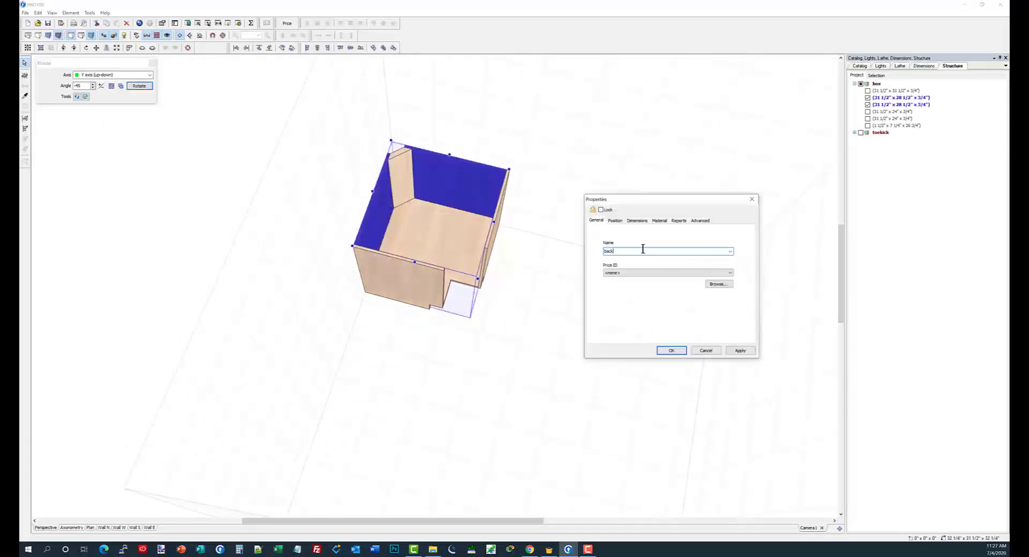
left_click(667, 350)
scroll(602, 238, "up", 3)
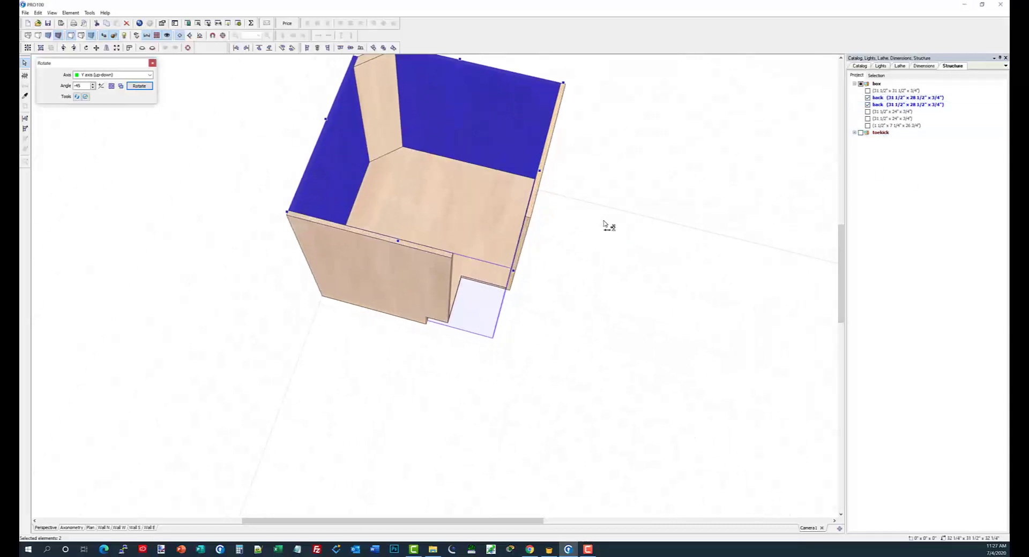
left_click(616, 215)
middle_click_drag(569, 215, 565, 202)
left_click(536, 187)
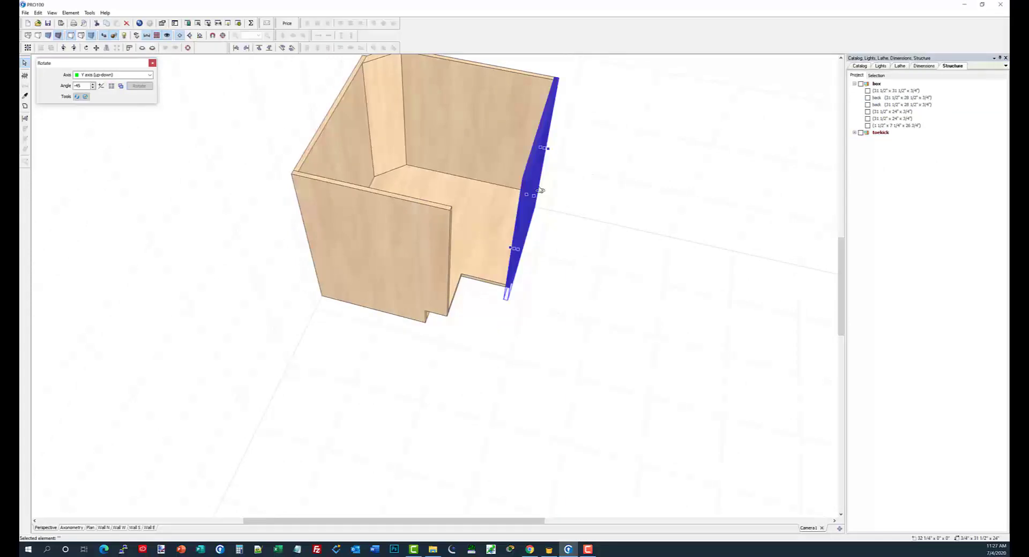
left_click(408, 225, "shift")
double_click(540, 172)
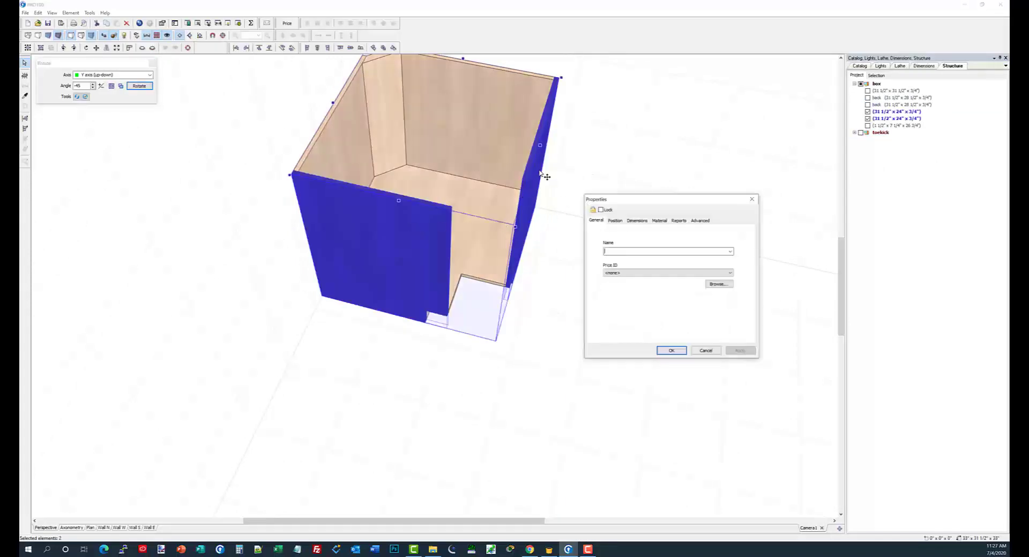
left_click(752, 199)
left_click(682, 179)
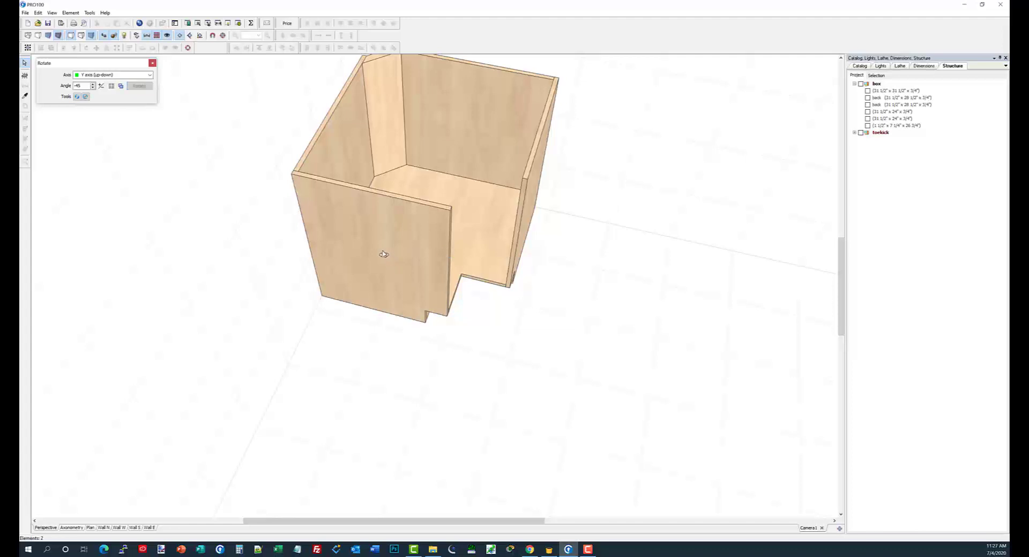
Name the two 31 1/2" x 24" end panels "left panel" and "right panel" according to their sides
double_click(384, 254)
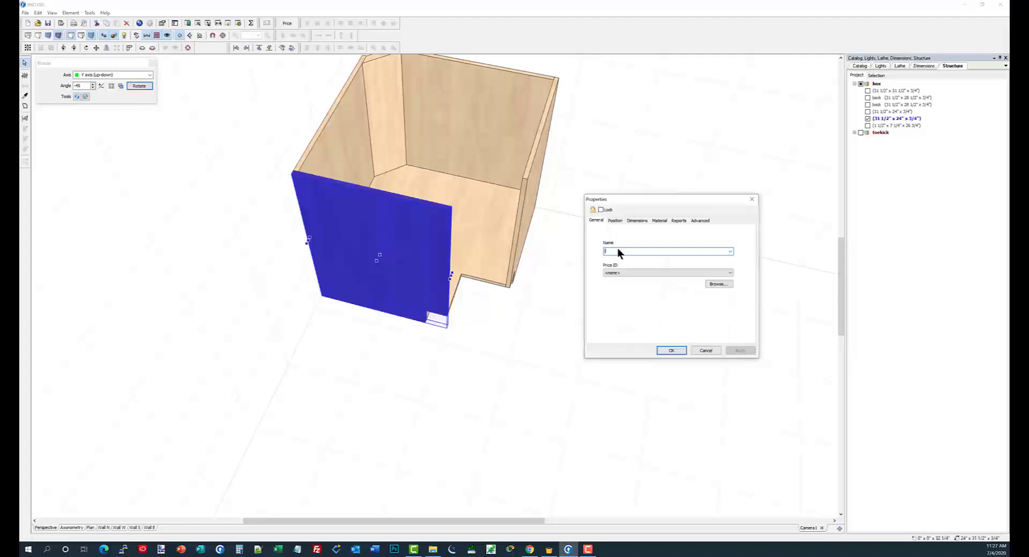
type("left panel")
left_click(670, 350)
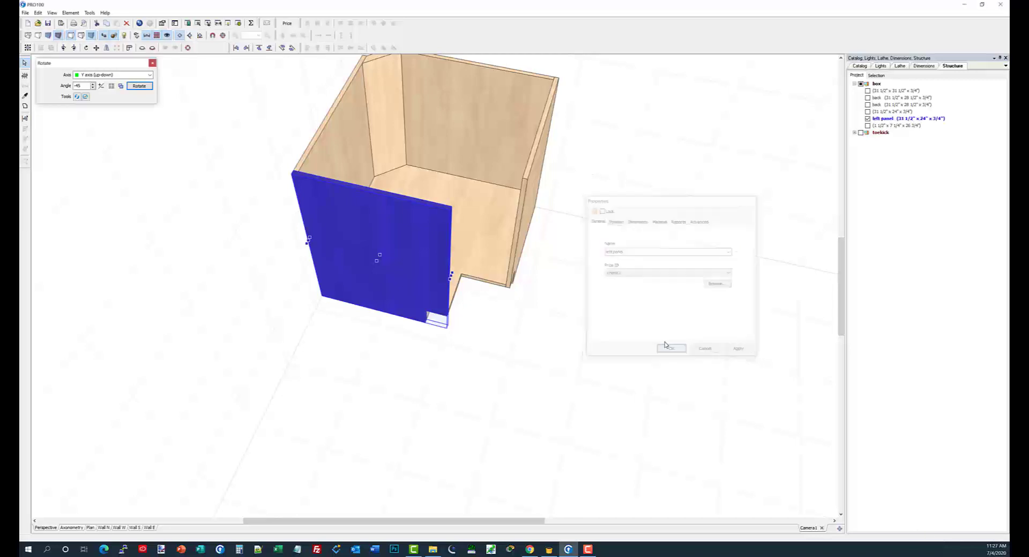
double_click(535, 191)
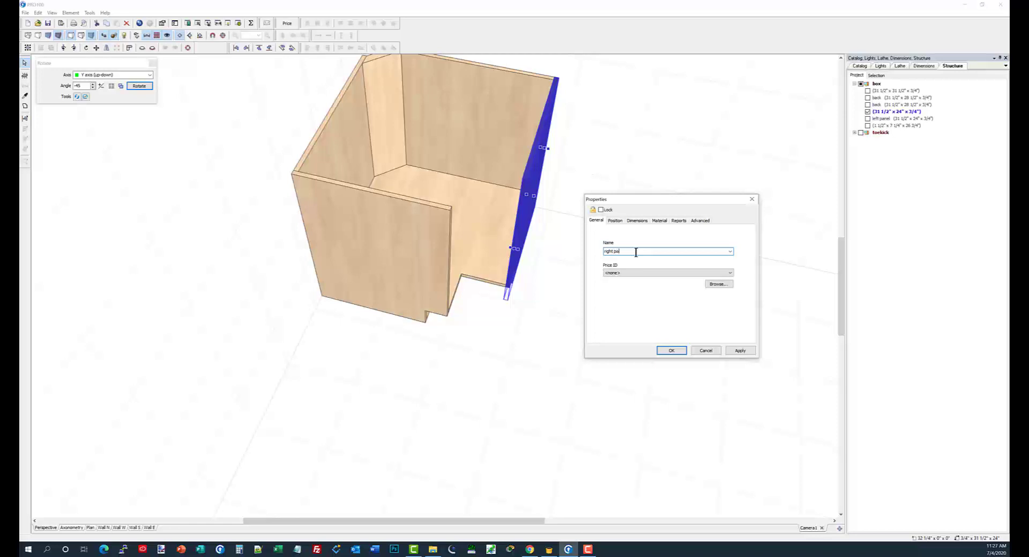
left_click(670, 350)
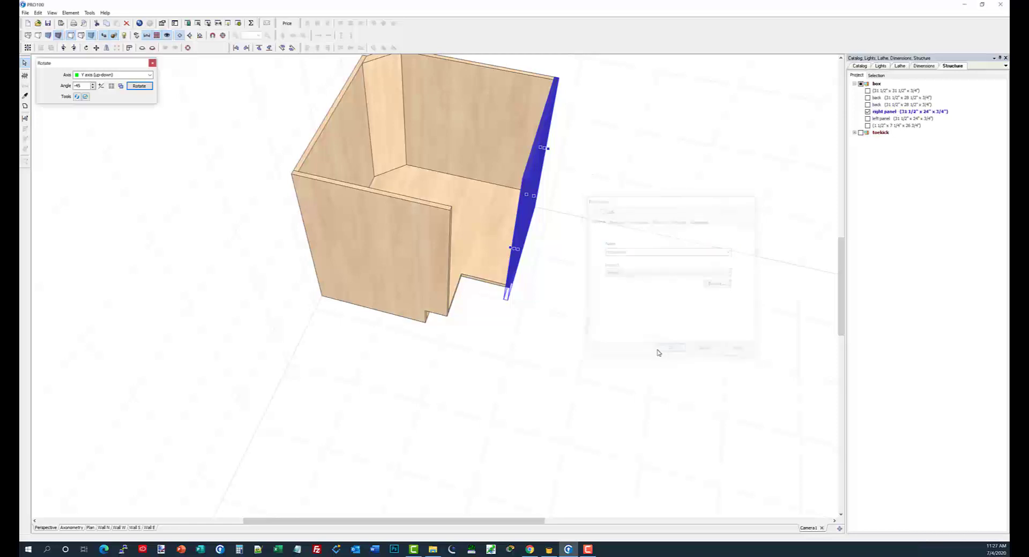
Name the cabinet's floor board "bottom"
left_click(476, 272)
double_click(476, 272)
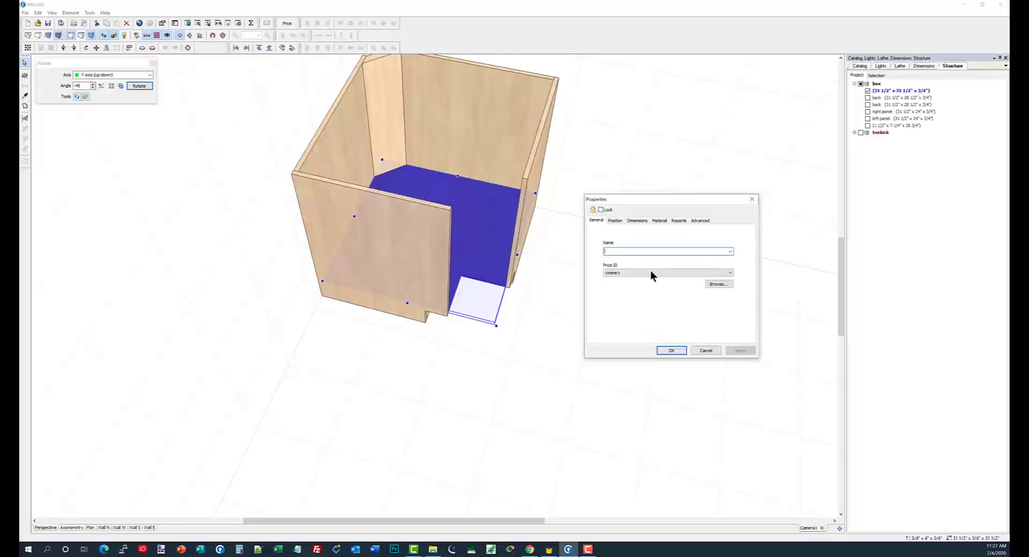
type("bottom")
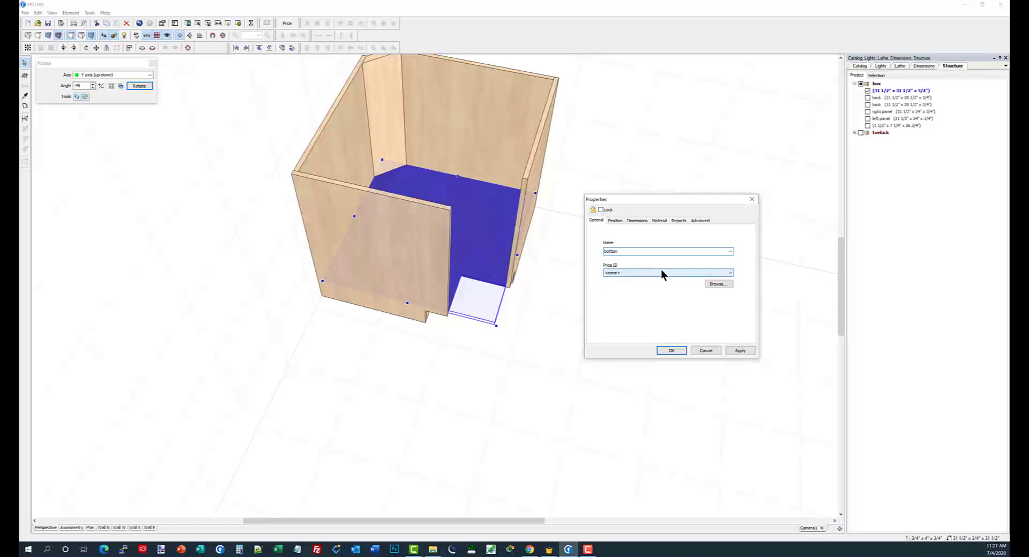
left_click(664, 351)
Nest the toekick group inside the box group in the project structure
left_click_drag(641, 348, 627, 314)
left_click(854, 84)
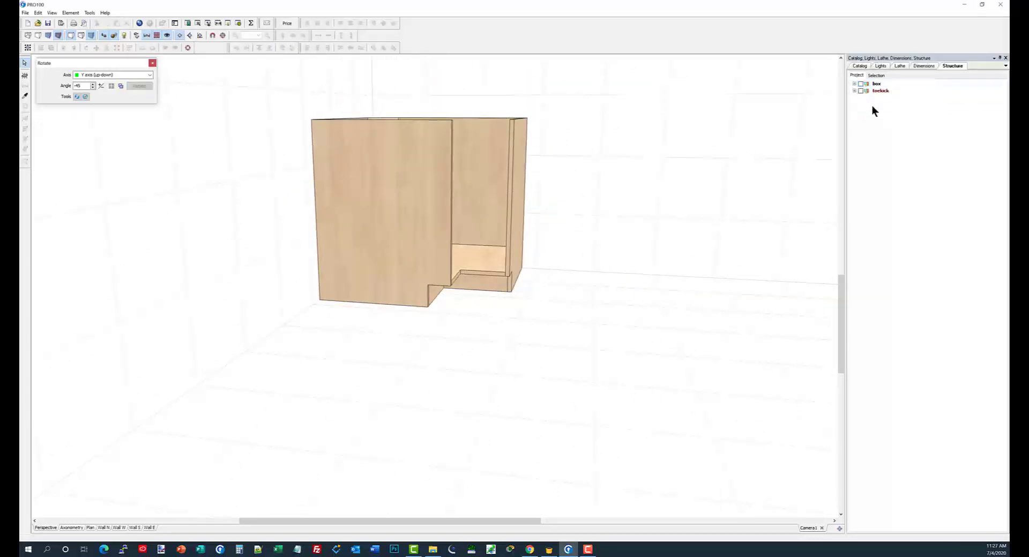
left_click(880, 91)
left_click(879, 84, "shift")
left_click_drag(879, 84, 877, 83)
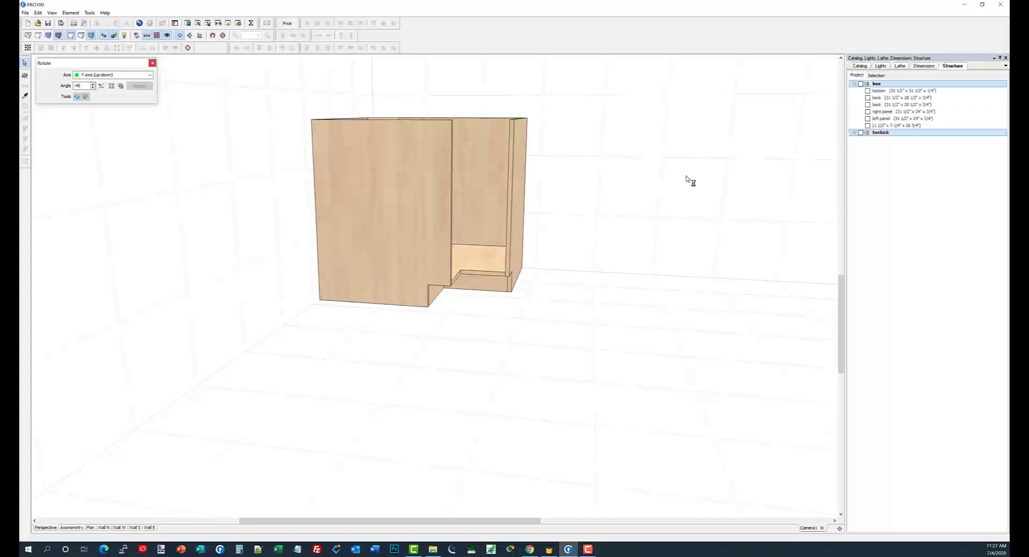
Place a new horizontal 31 1/2" x 31 1/2" x 3/4" board on the room floor beside the cabinet
left_click_drag(689, 180, 652, 236)
left_click(543, 222)
left_click_drag(558, 220, 435, 119)
left_click_drag(637, 152, 646, 277)
left_click_drag(560, 246, 585, 222)
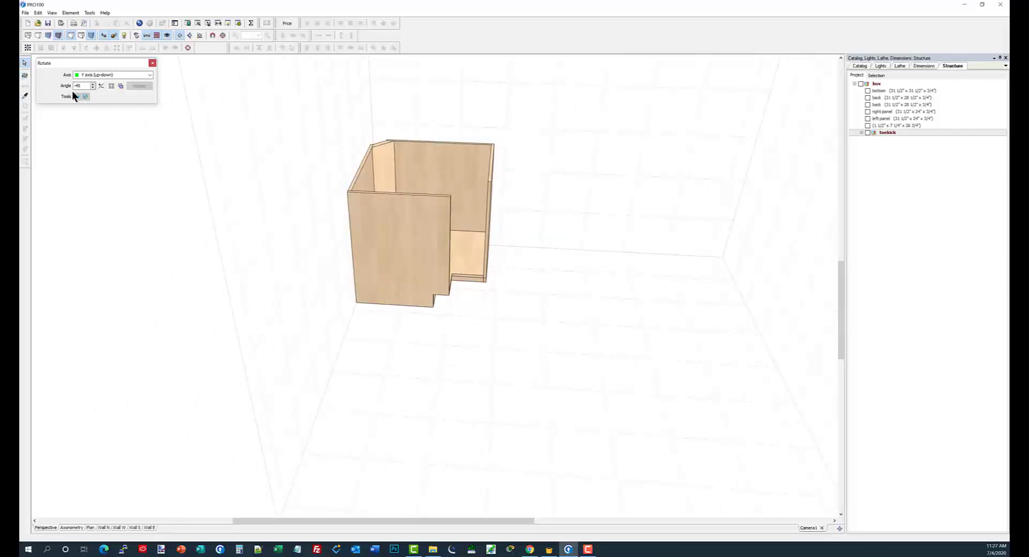
left_click(26, 73)
left_click(580, 297)
mouse_move(580, 296)
middle_mouse_down()
mouse_move(535, 385)
mouse_move(573, 307)
middle_mouse_up()
left_click_drag(573, 310, 590, 264)
Set the new board's width to 3 inches
double_click(587, 263)
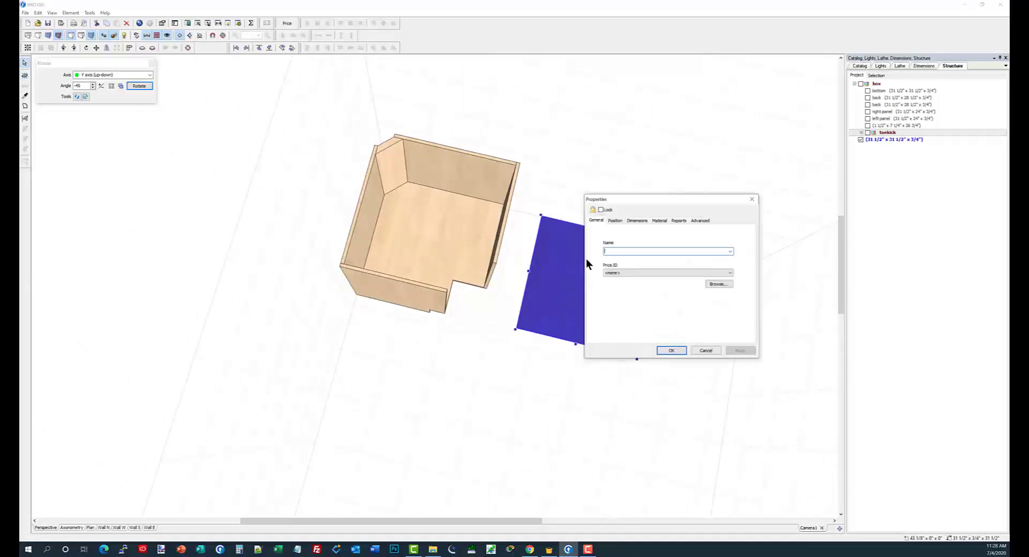
left_click(637, 221)
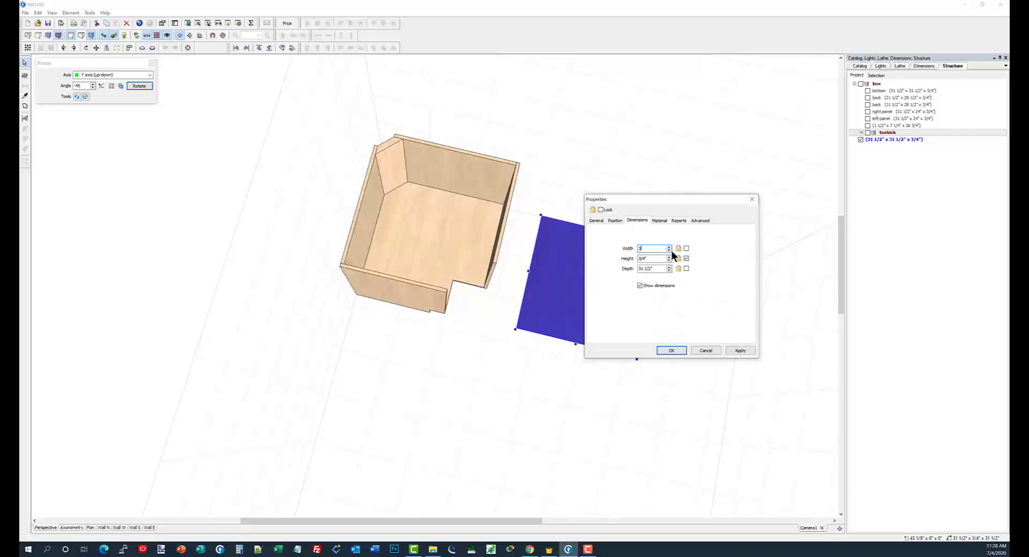
type("3")
left_click(670, 351)
Move the 3-inch-wide board on top of the cabinet and shorten it to about 24 1/8 inches
left_click_drag(637, 365, 450, 162)
middle_click_drag(455, 166, 439, 303)
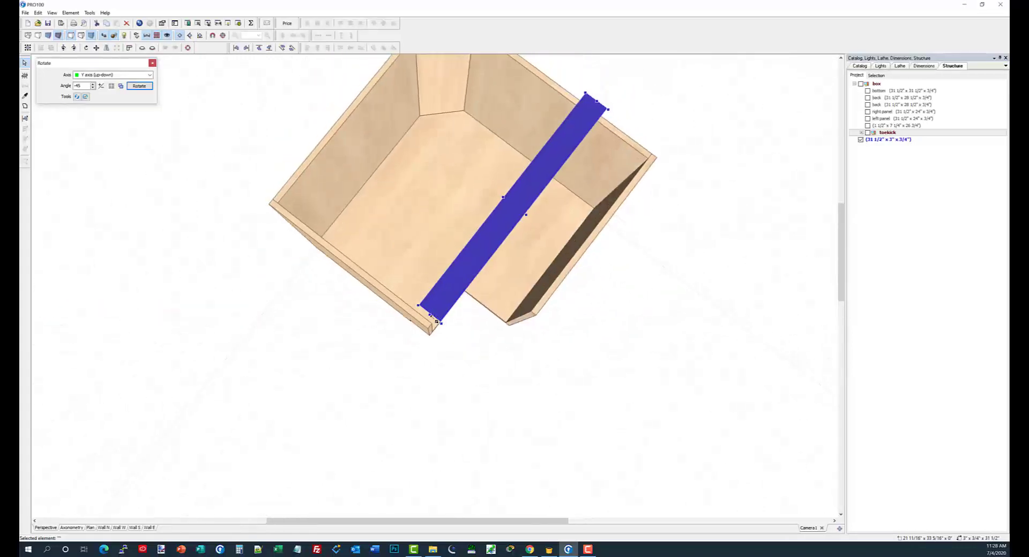
left_click_drag(437, 321, 475, 264)
Move the 3-inch-wide board over the middle of the cabinet and lower it inside to a height of about 29 3/4 inches
middle_click_drag(474, 264, 688, 284)
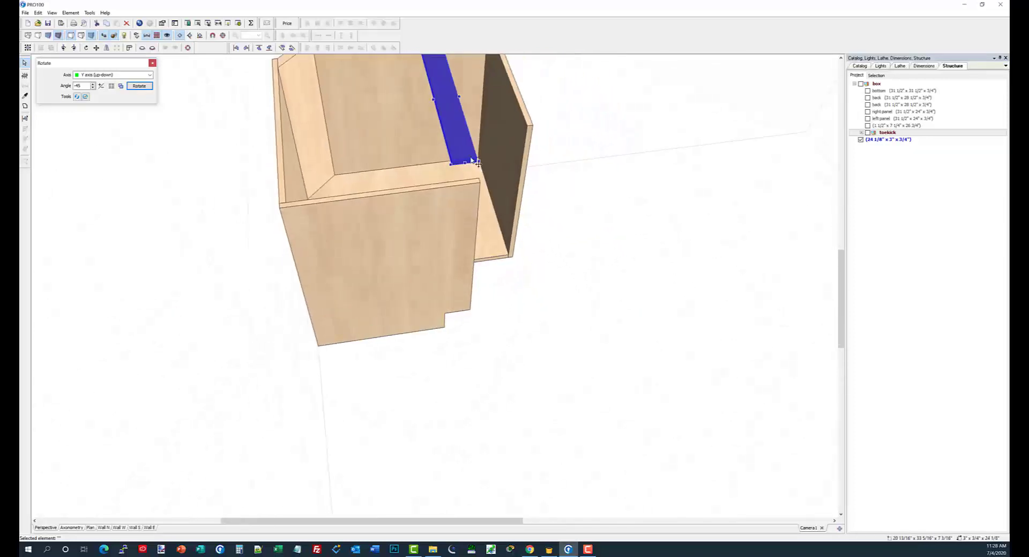
middle_click_drag(608, 219, 611, 192)
left_click_drag(472, 107, 429, 111)
middle_click_drag(429, 111, 441, 236)
left_click_drag(421, 210, 421, 194)
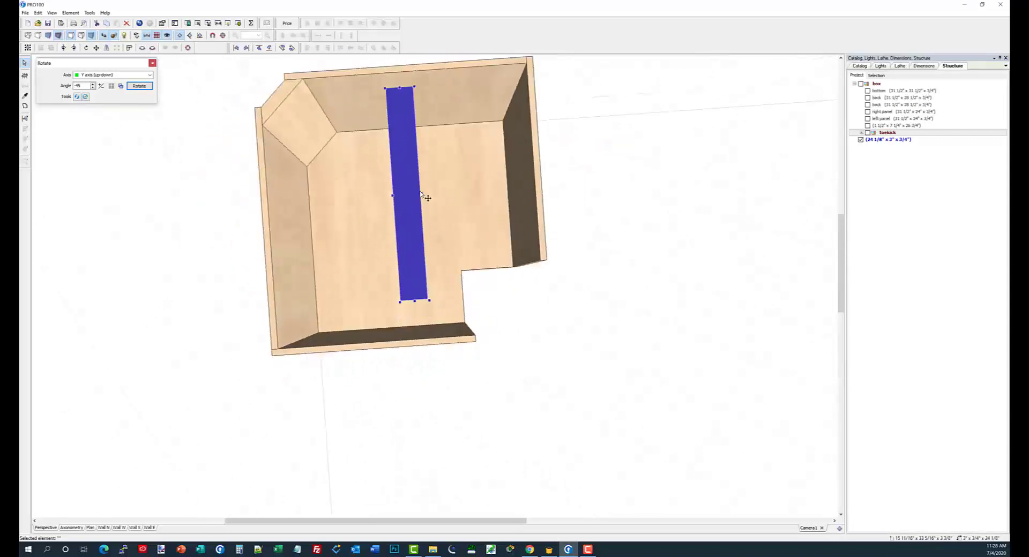
middle_click_drag(597, 270, 635, 208)
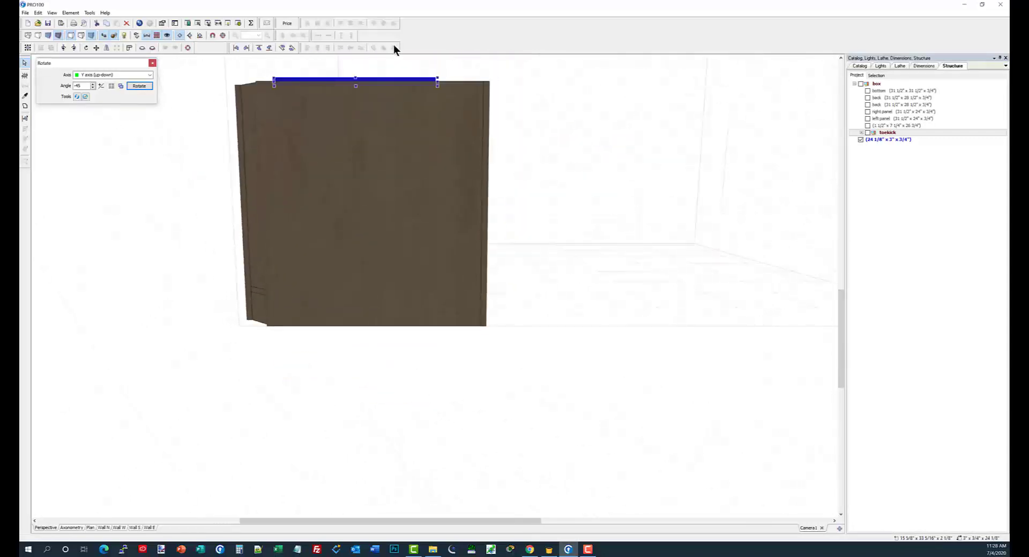
left_click_drag(397, 80, 395, 103)
middle_click_drag(556, 145, 490, 205)
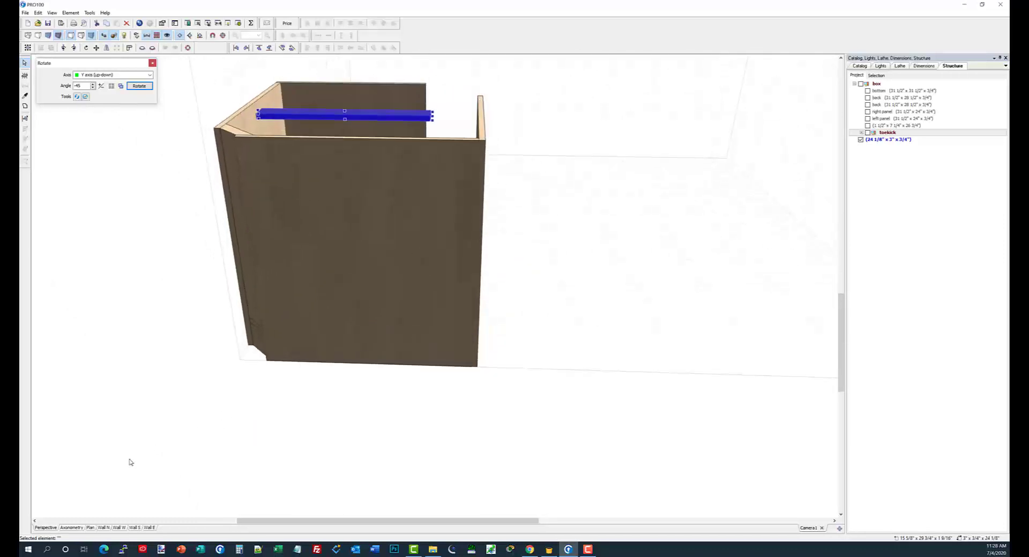
left_click(102, 528)
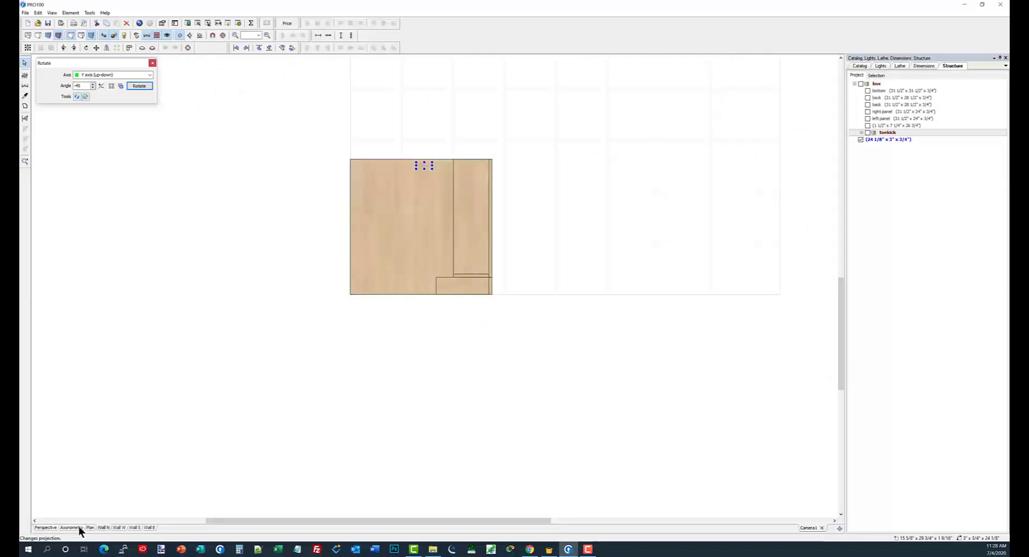
left_click(47, 528)
middle_click_drag(519, 335, 458, 361)
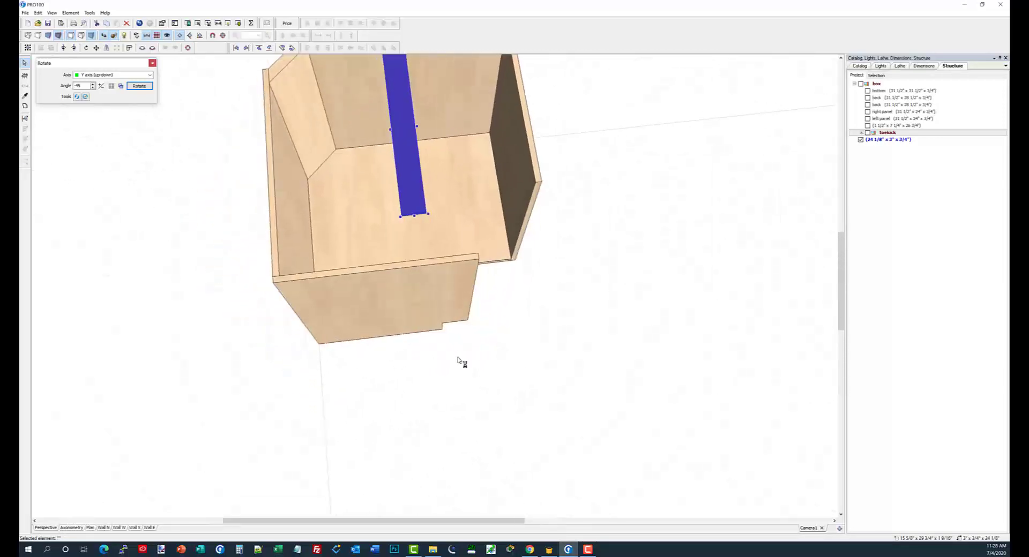
Move the 3-inch-wide board against the left panel and align its long edge with the panel's front edge
left_click_drag(410, 181, 427, 275)
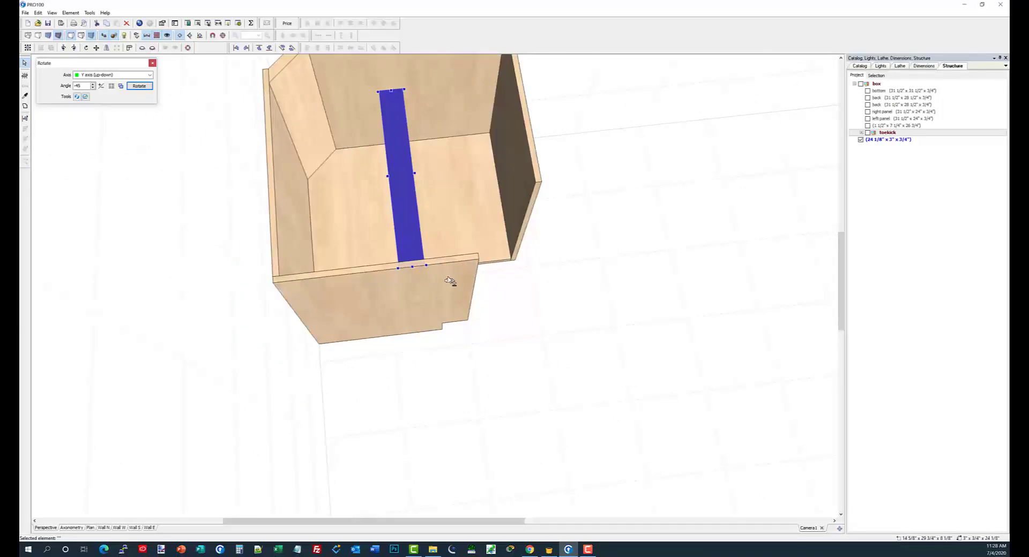
left_click(450, 281, "shift")
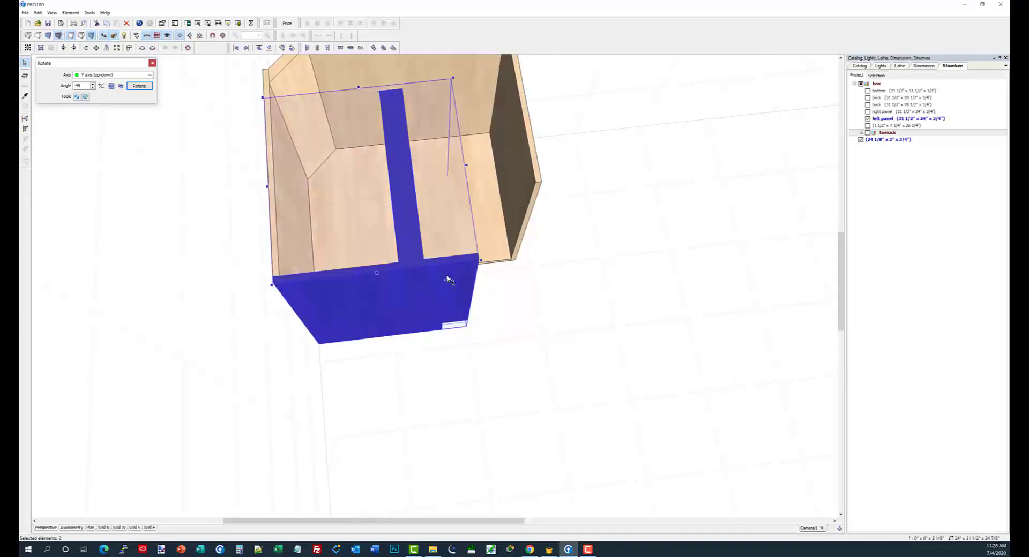
left_click(325, 48)
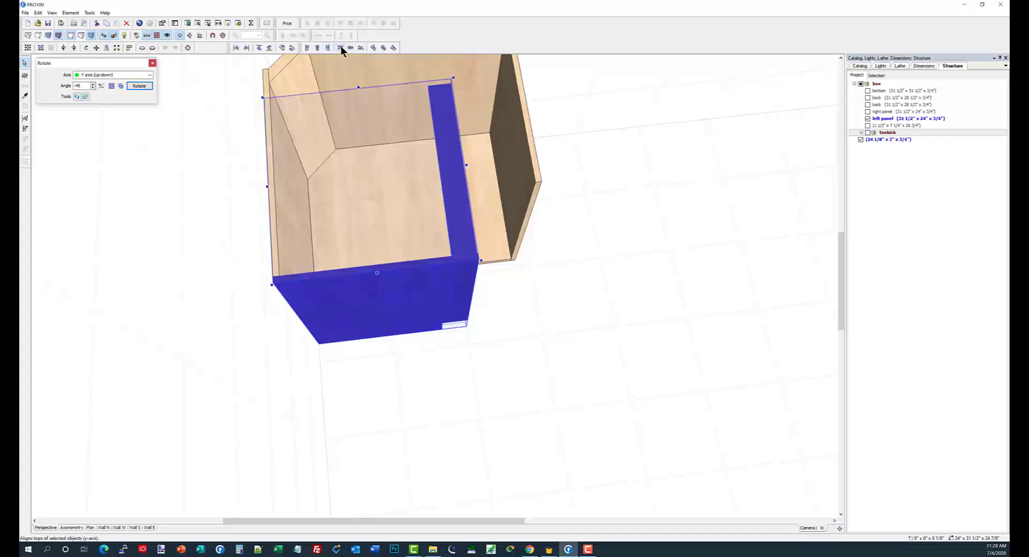
Align the 3-inch-wide board's top with the left panel's top and lengthen it to 31 1/2 inches, reaching the opposite back panel
left_click(341, 47)
double_click(614, 171)
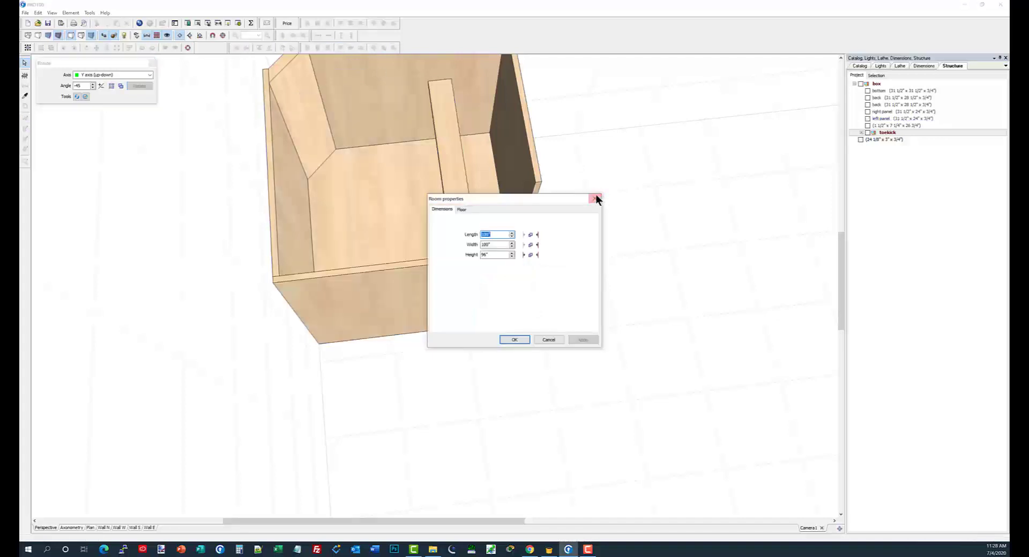
left_click(594, 198)
left_click_drag(839, 281, 841, 269)
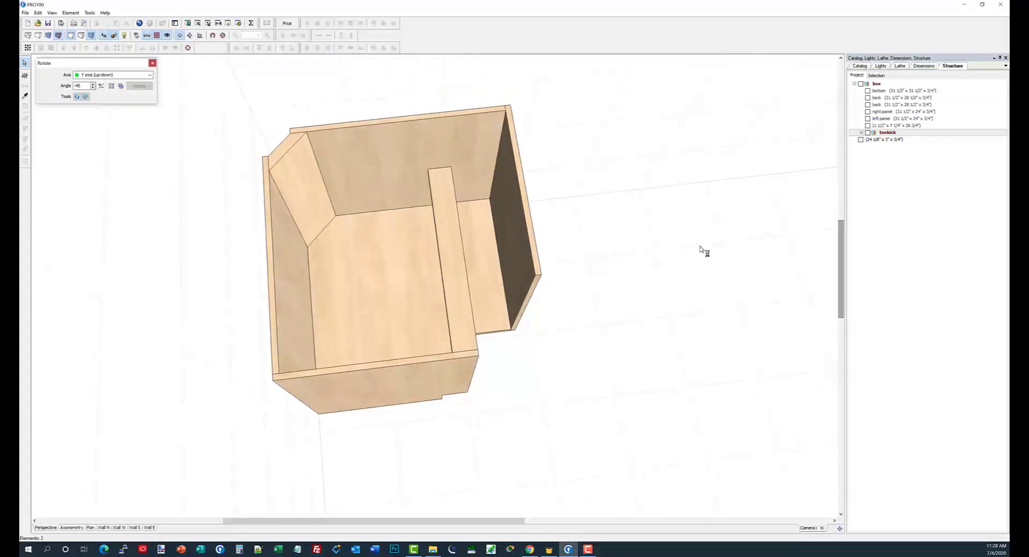
left_click(440, 180)
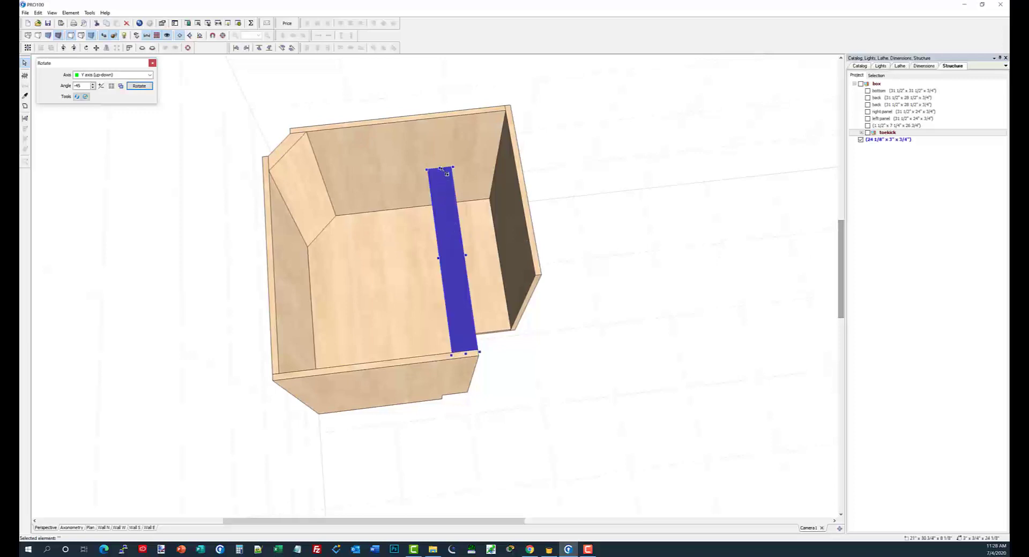
left_click_drag(441, 169, 415, 75)
Name the 31 1/2-inch board "stretcher"
double_click(441, 176)
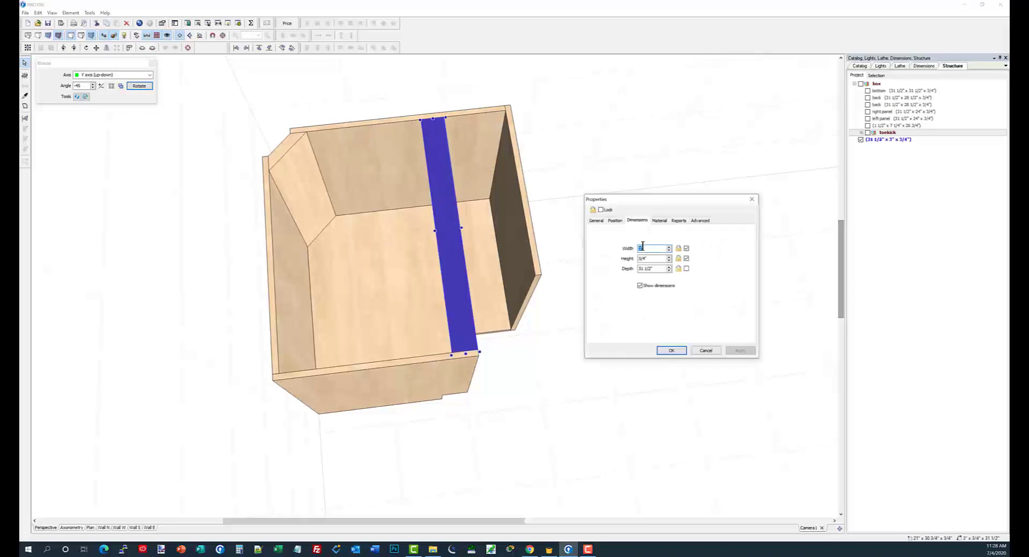
left_click(596, 221)
type("a")
type("t")
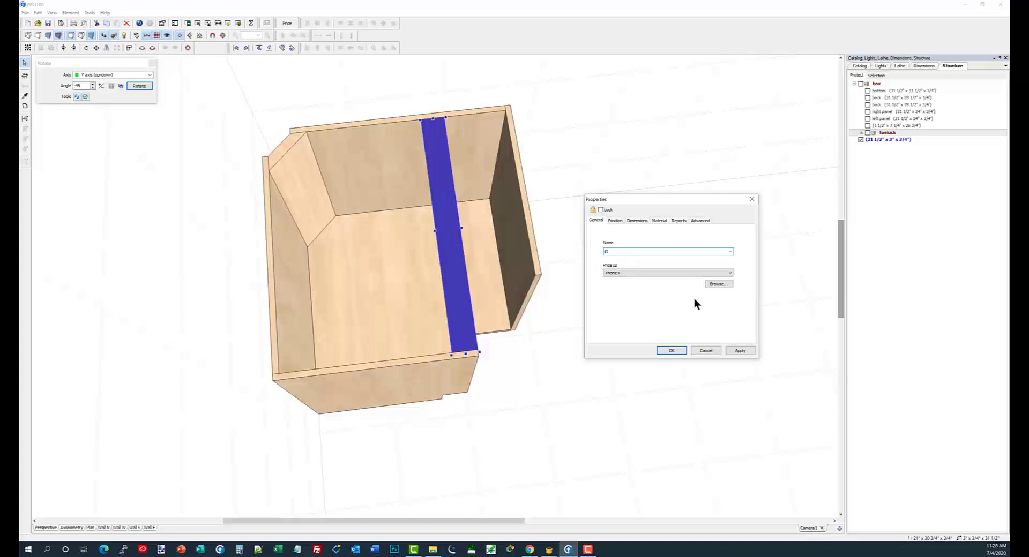
type("retcher")
left_click(671, 351)
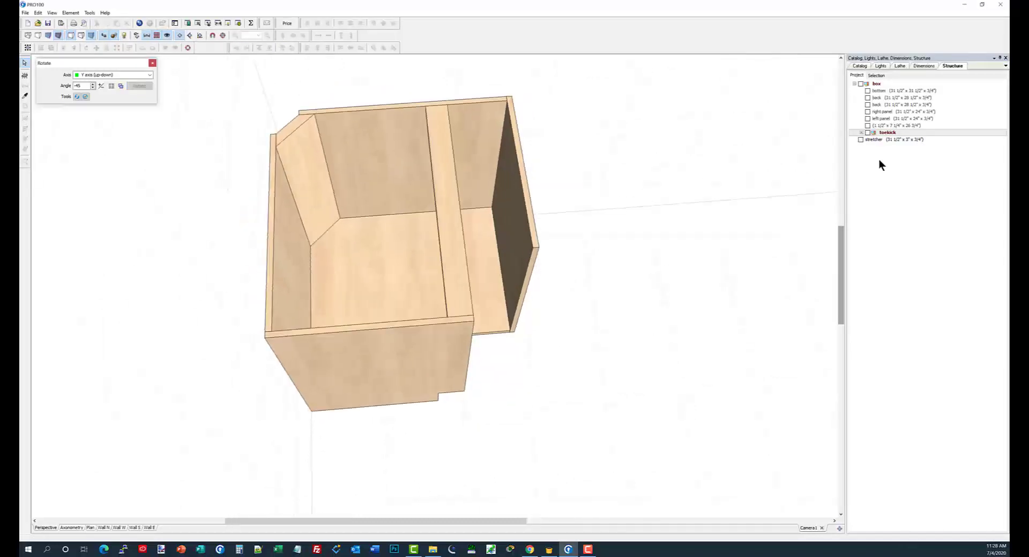
Move the stretcher into the box group
left_click(854, 84)
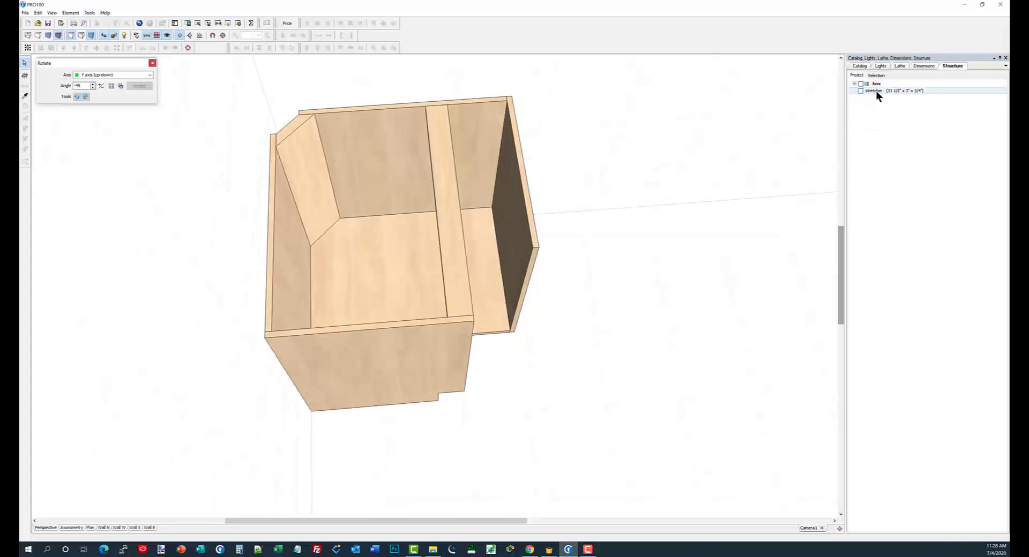
left_click_drag(876, 92, 876, 84)
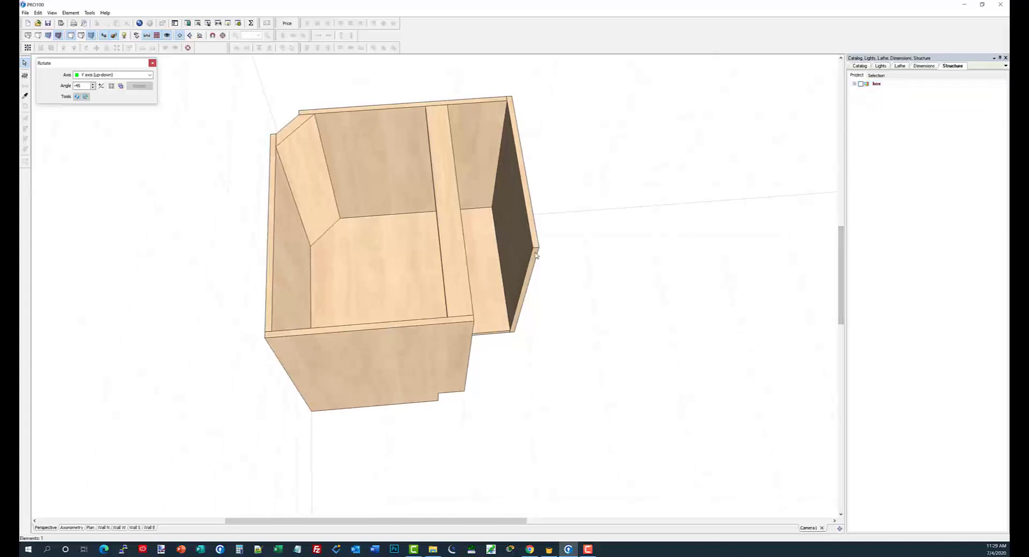
left_click(381, 249)
left_click(593, 182)
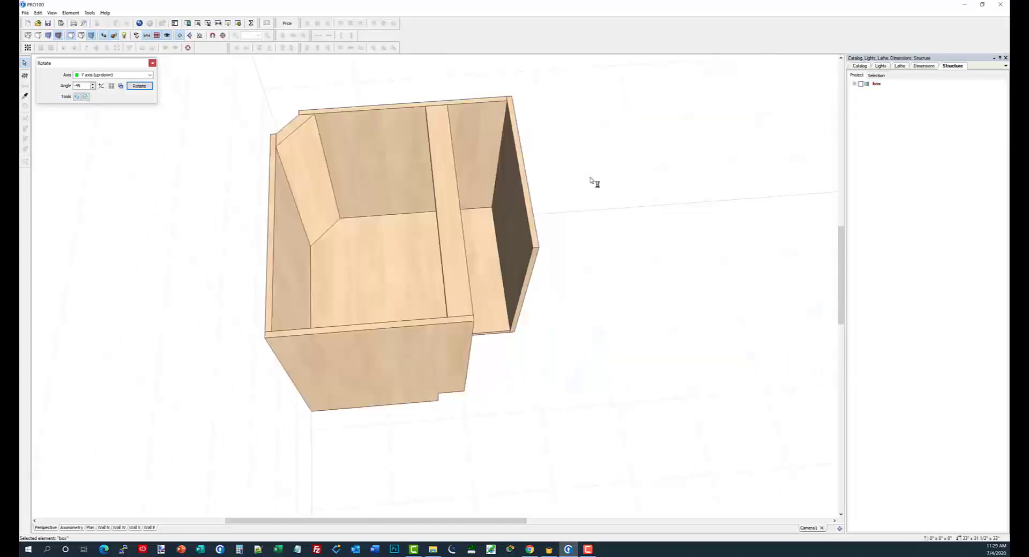
Copy the stretcher toward the middle of the cabinet and shorten the copy to about 20 3/4 inches
left_click(453, 218)
left_click_drag(453, 219, 372, 208, "ctrl")
middle_click_drag(656, 221, 657, 237)
mouse_move(363, 189)
left_mouse_down()
mouse_move(356, 211)
mouse_move(358, 200)
left_mouse_up()
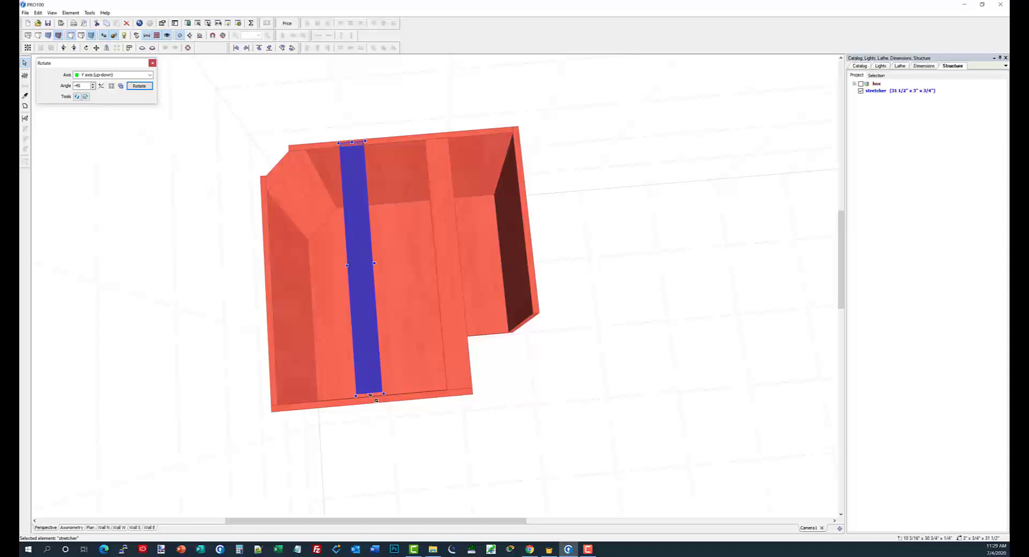
left_click_drag(370, 395, 366, 308)
left_click_drag(365, 276, 367, 306)
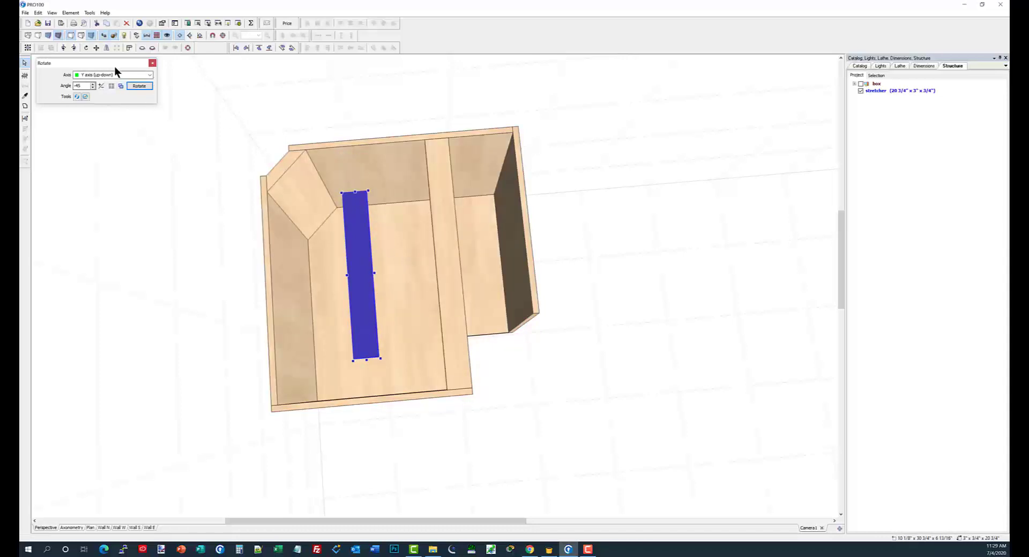
Turn the stretcher copy crosswise and fit it between the long stretcher and the right panel at about 8 1/4 inches long
left_click(64, 47)
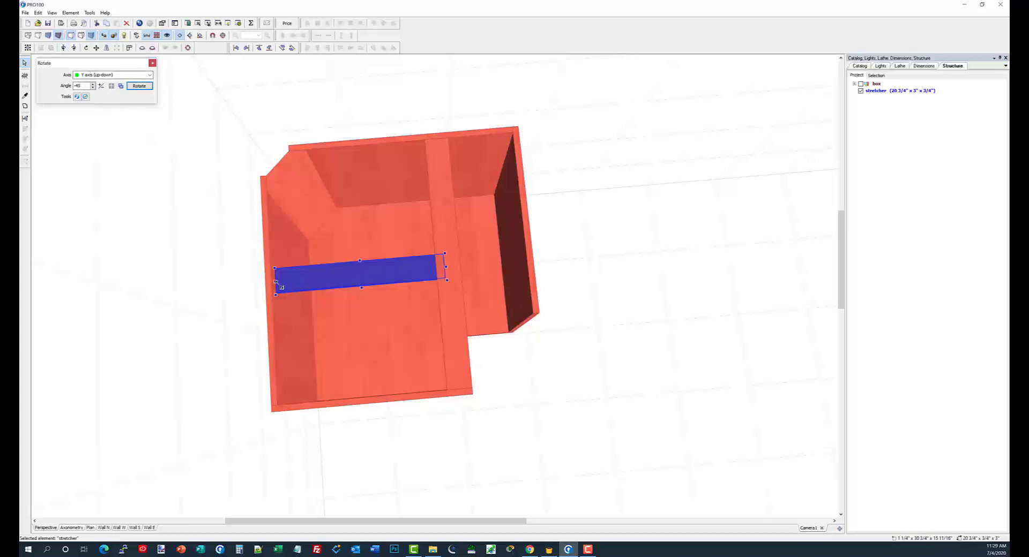
left_click_drag(276, 282, 485, 299)
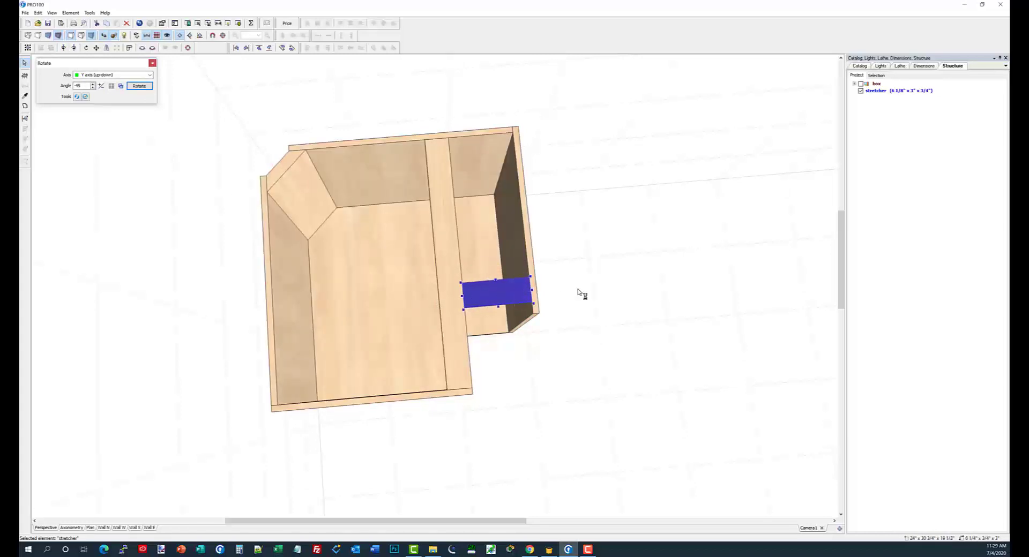
middle_click_drag(578, 289, 561, 243)
left_click(606, 224)
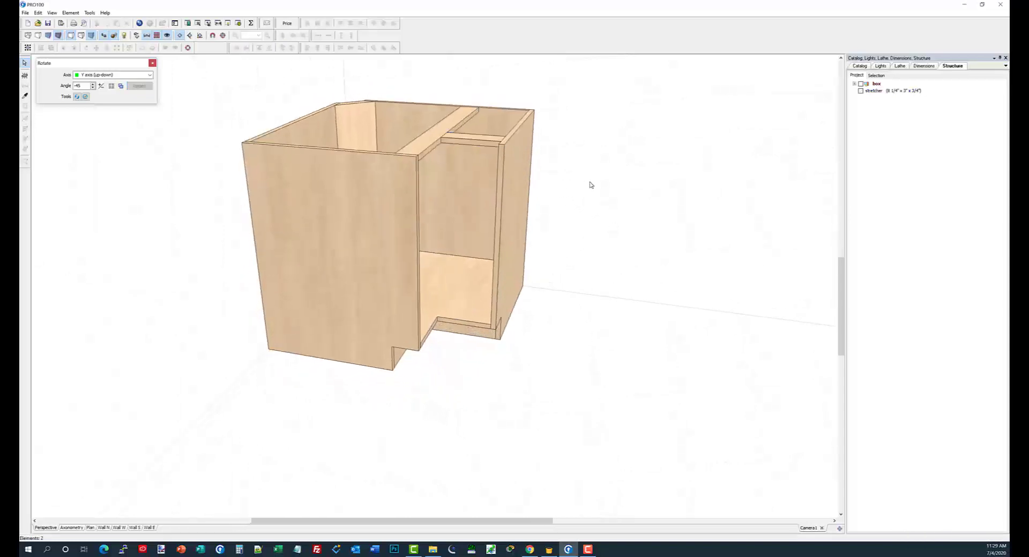
Align the 8 1/4-inch stretcher with the right panel's front edge
middle_click_drag(591, 185, 591, 210)
left_click(519, 209)
left_click(517, 209)
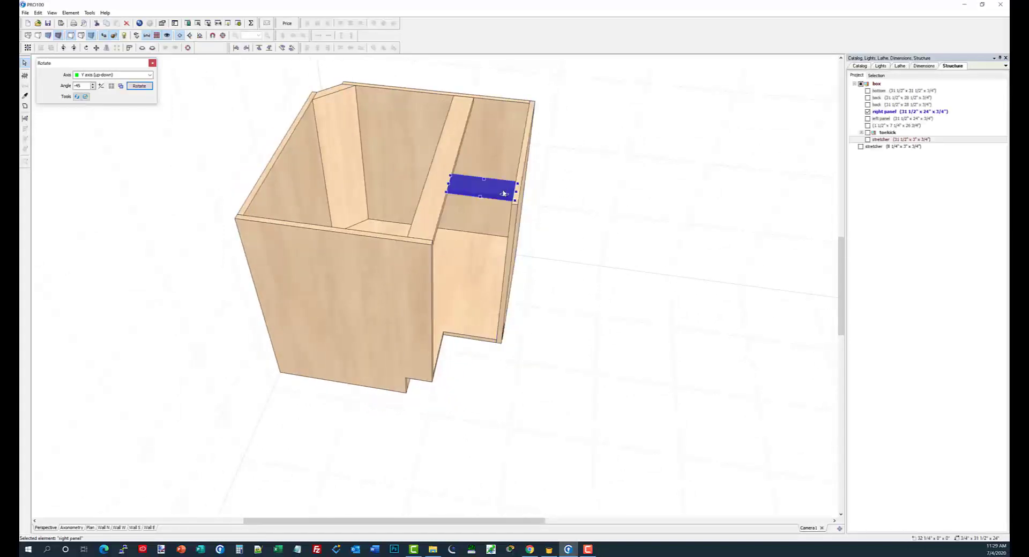
left_click(520, 209, "ctrl")
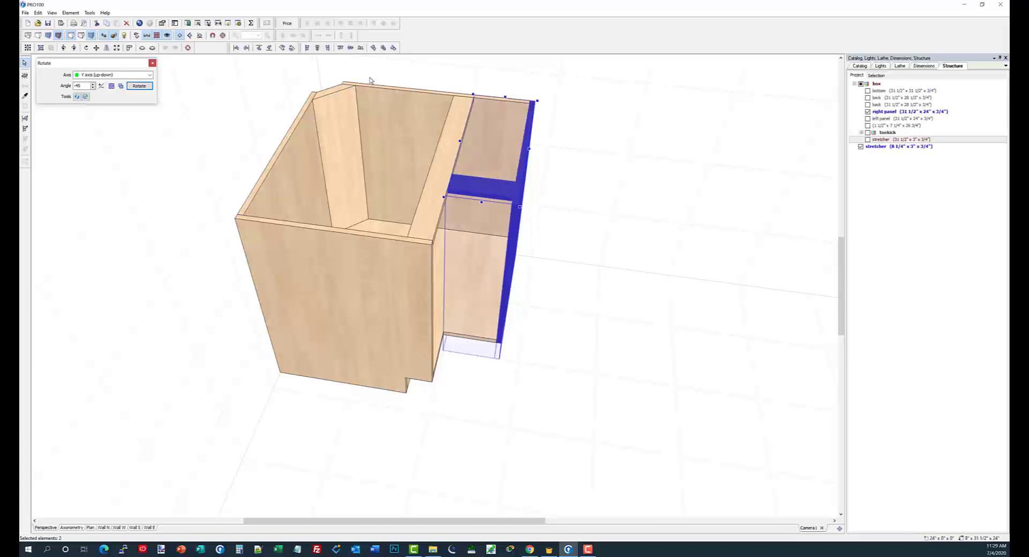
left_click(374, 49)
left_click(620, 180)
Check the cabinet's front from a low angle and move the short stretcher into the box group
middle_click_drag(620, 179, 631, 289)
scroll(595, 300, "up", 3)
scroll(592, 305, "down", 1)
scroll(592, 305, "up", 1)
scroll(616, 306, "down", 3)
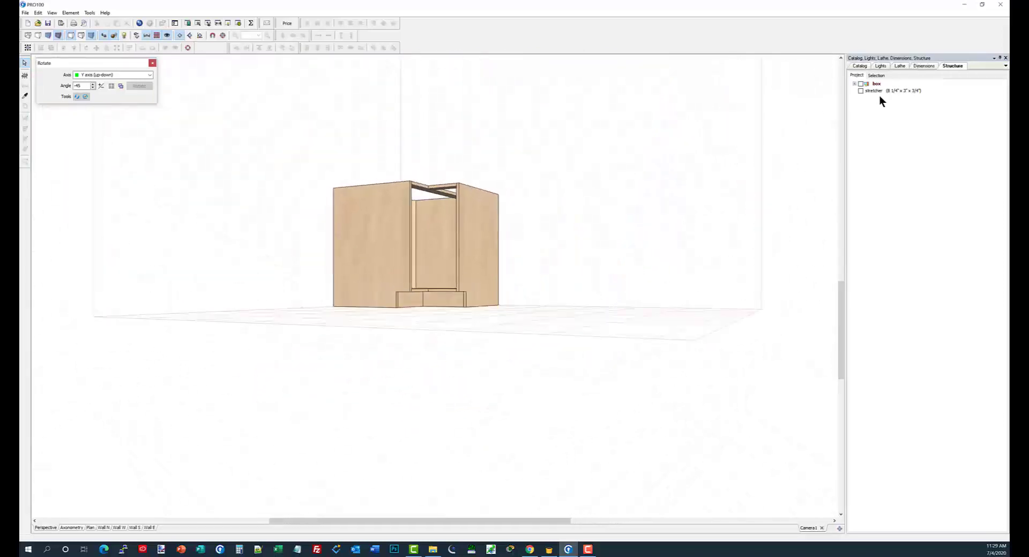
left_click_drag(876, 92, 875, 84)
Copy the cabinet's bottom panel out of the box to the open floor beside the cabinet
middle_click_drag(647, 250, 445, 321)
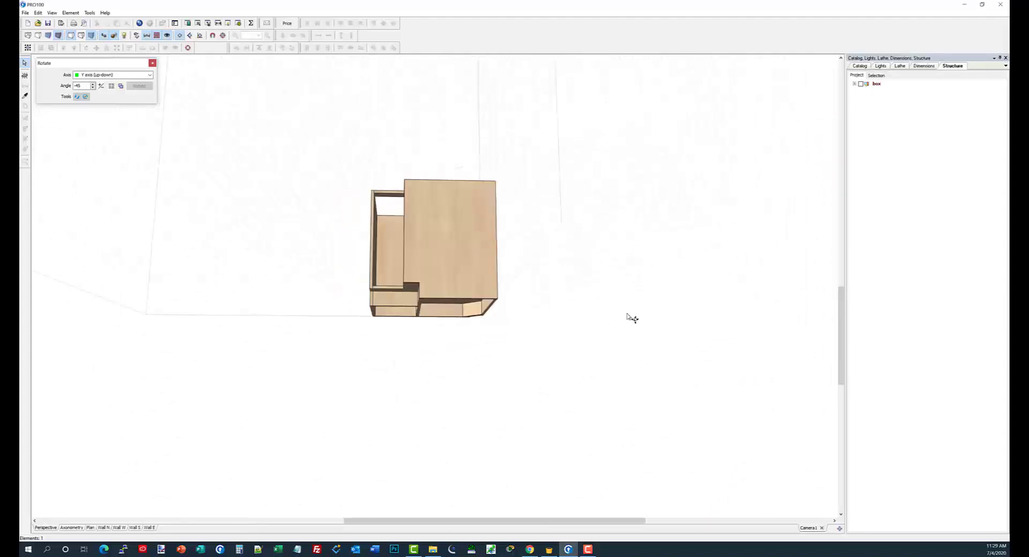
middle_click_drag(631, 318, 628, 290)
left_click(445, 303)
middle_click_drag(450, 299, 628, 316)
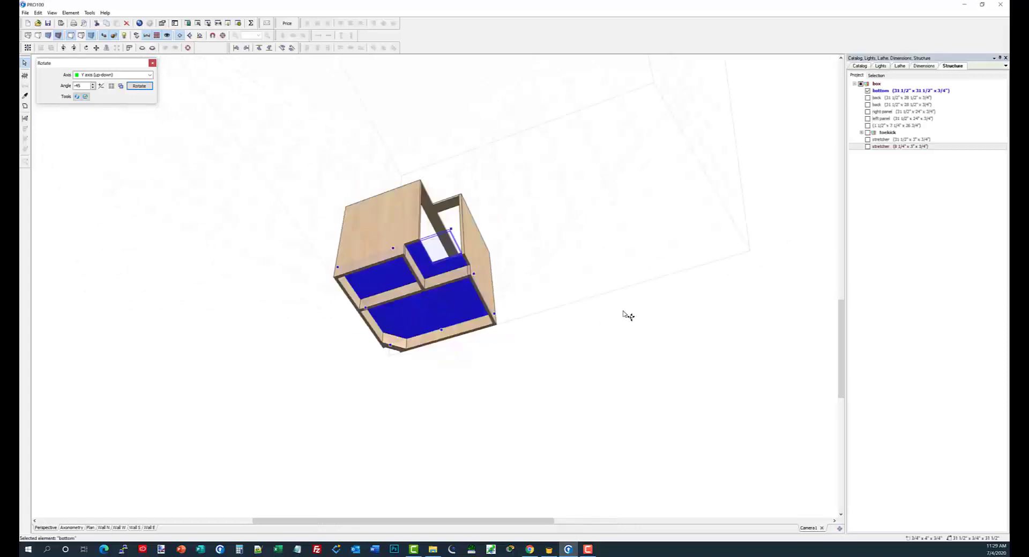
left_click_drag(478, 297, 636, 384)
middle_click_drag(636, 383, 635, 420)
middle_click_drag(634, 413, 621, 383)
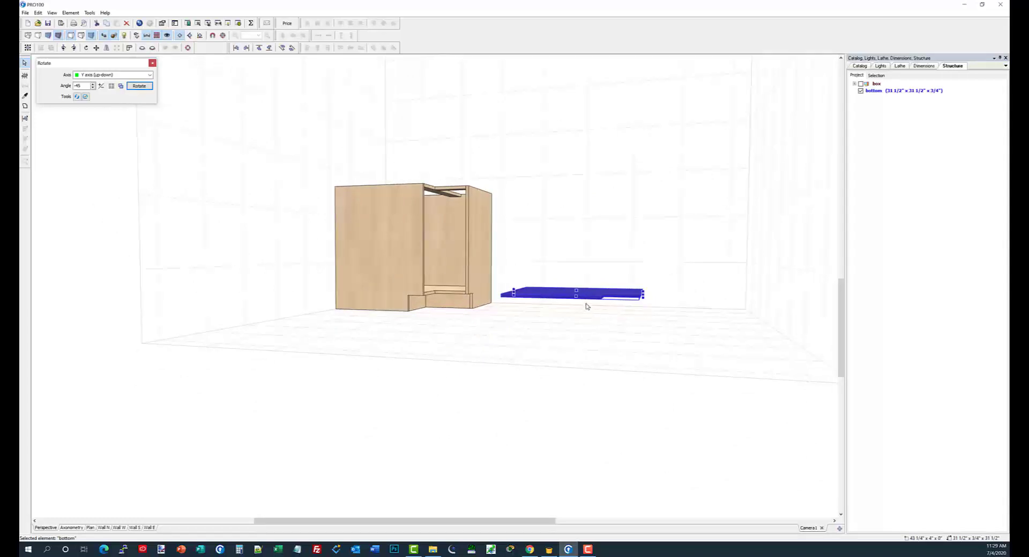
Set the copied bottom panel's height to 1.5 inches
double_click(585, 301)
left_click(637, 221)
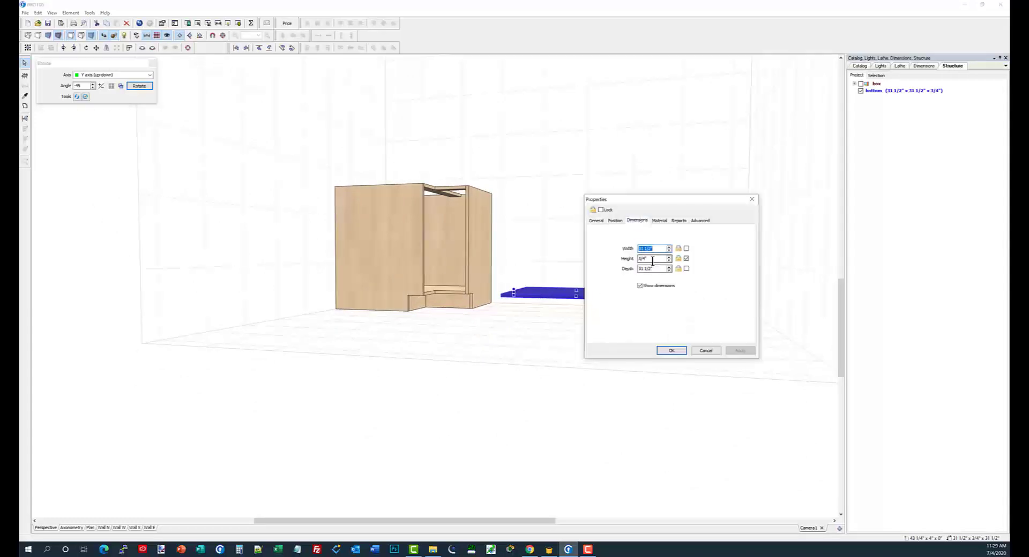
key("Tab")
type("1.5")
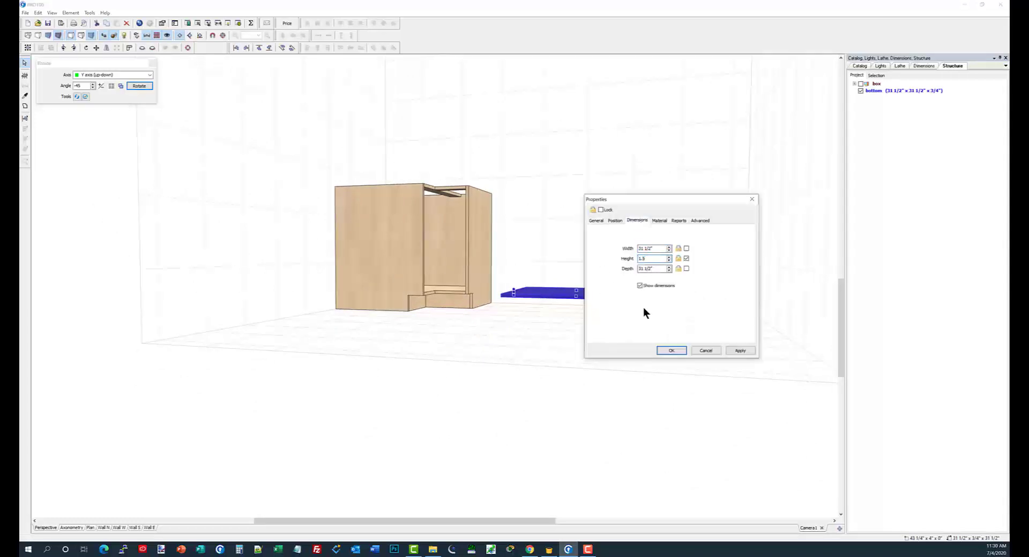
left_click(662, 351)
middle_click_drag(621, 344, 584, 378)
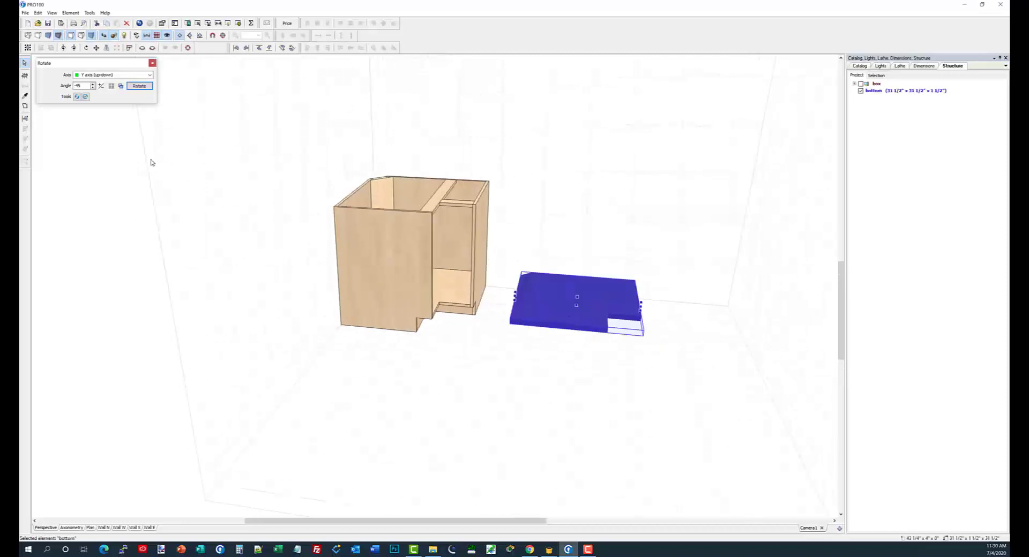
Edit the copied panel's shape, restoring the clipped back corner to a square corner and removing the two leftover nodes beside it
left_click(25, 105)
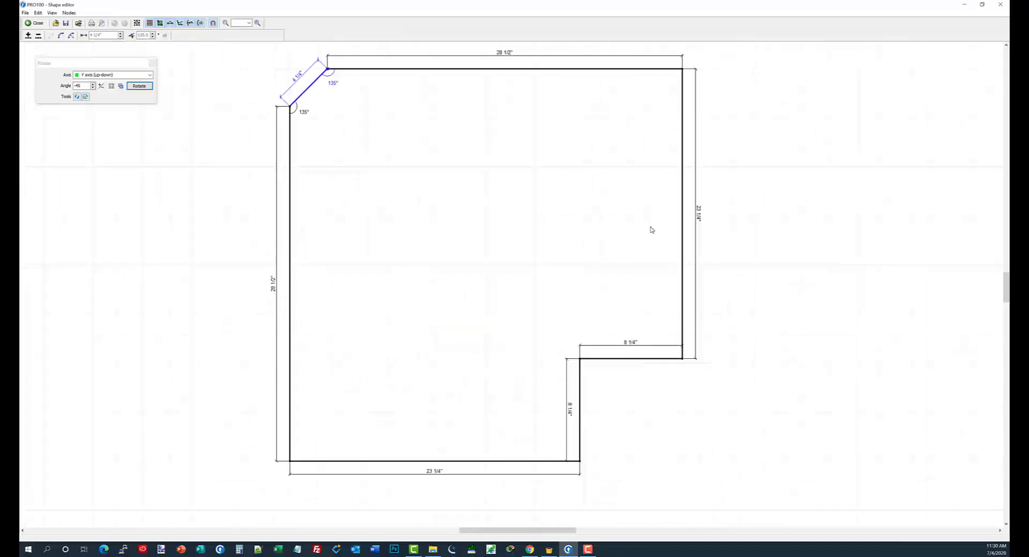
scroll(651, 230, "down", 3)
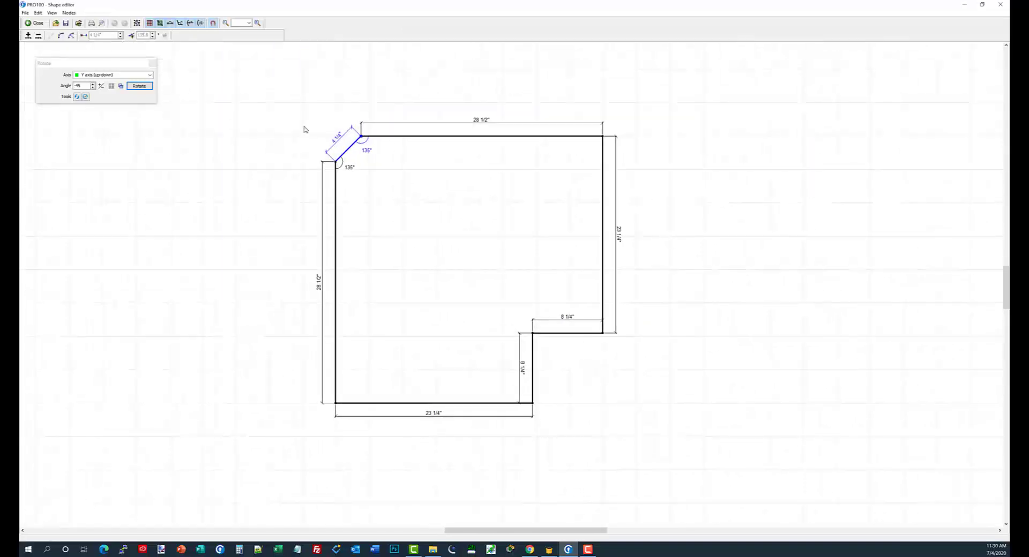
left_click(28, 35)
left_click_drag(354, 155, 336, 137)
left_click(336, 165)
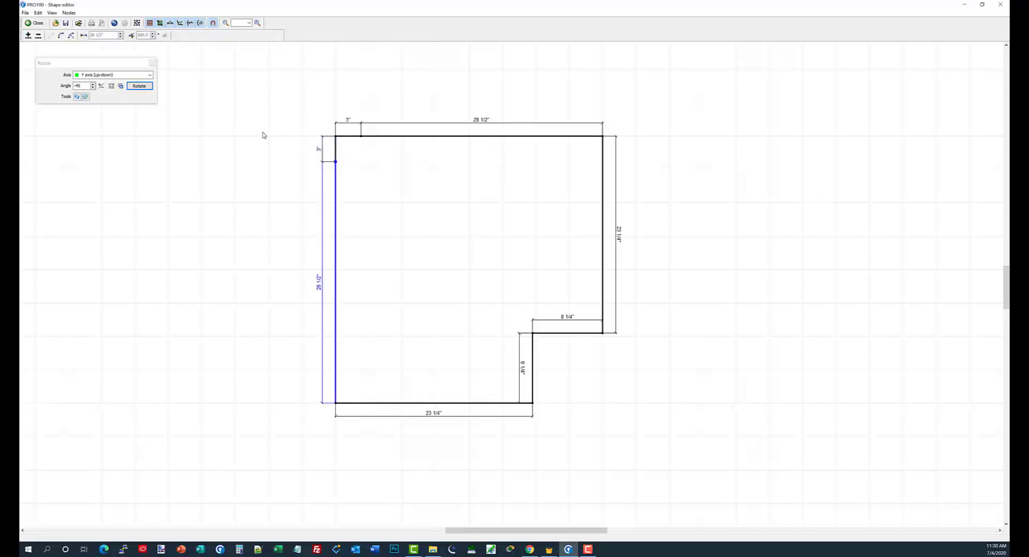
left_click(38, 35)
left_click(359, 137)
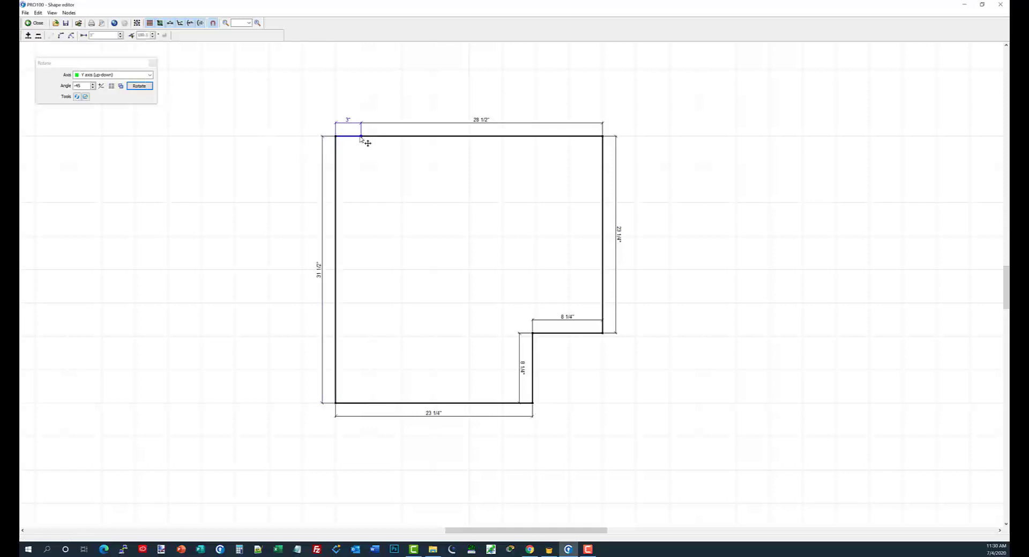
left_click(38, 35)
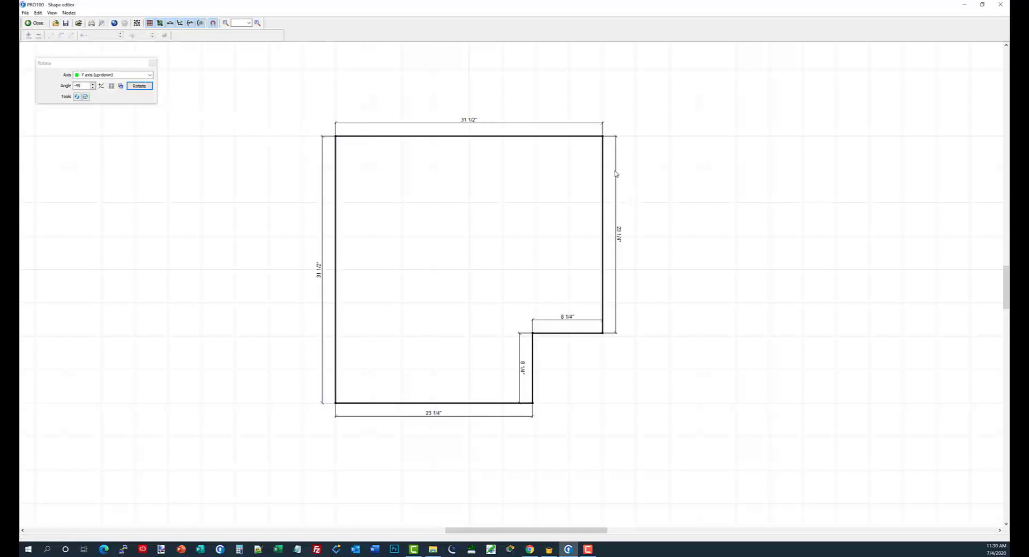
left_click(604, 138)
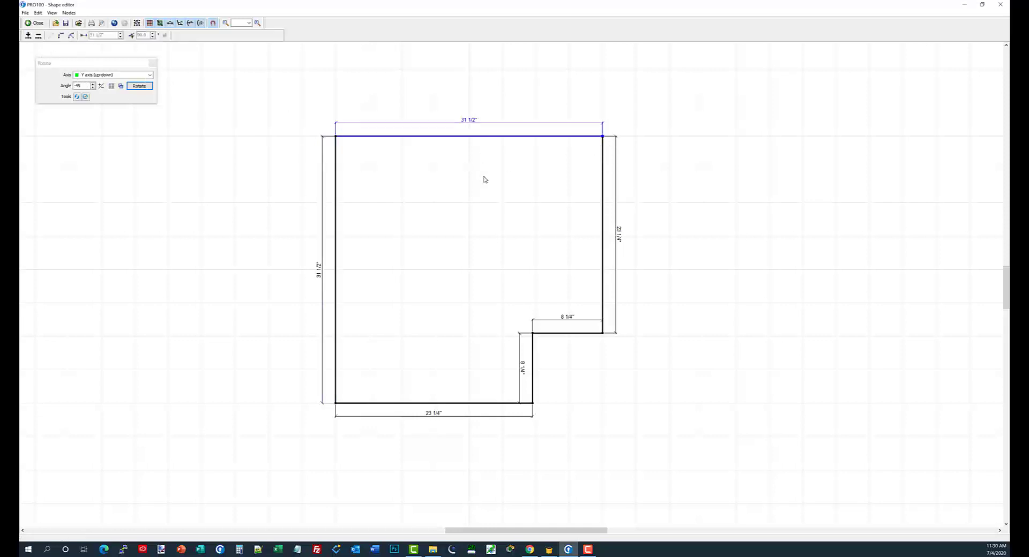
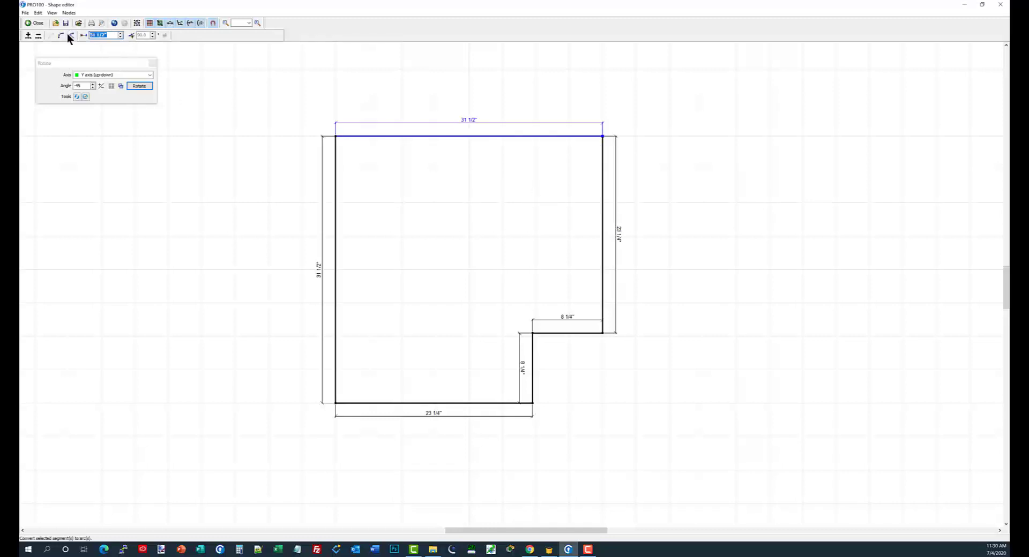
type("33")
left_click(163, 35)
key("ctrl+z")
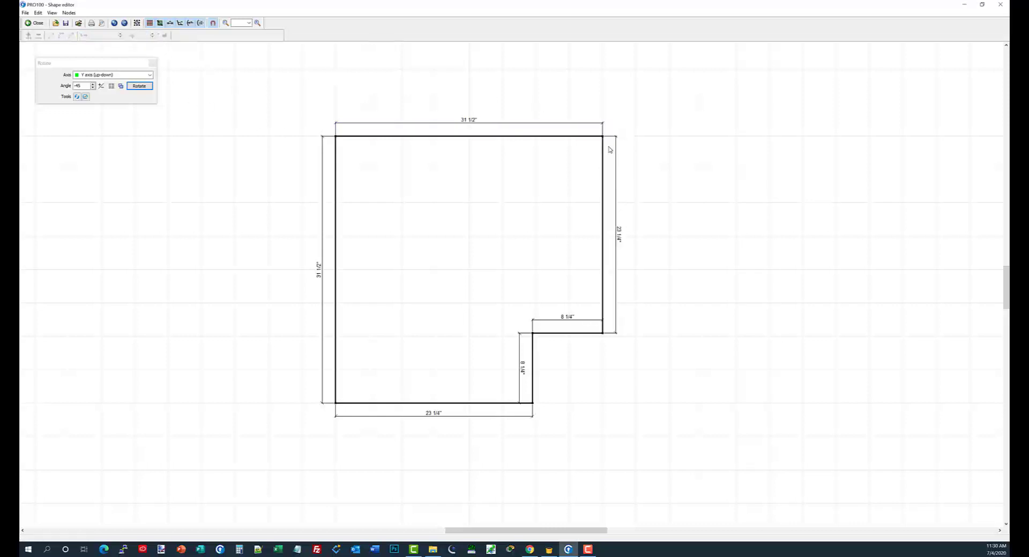
Lengthen the outline's upper 31 1/2-inch edge to 33 inches and square the left side by extending the lower edge to 24 3/4 inches
left_click(604, 137)
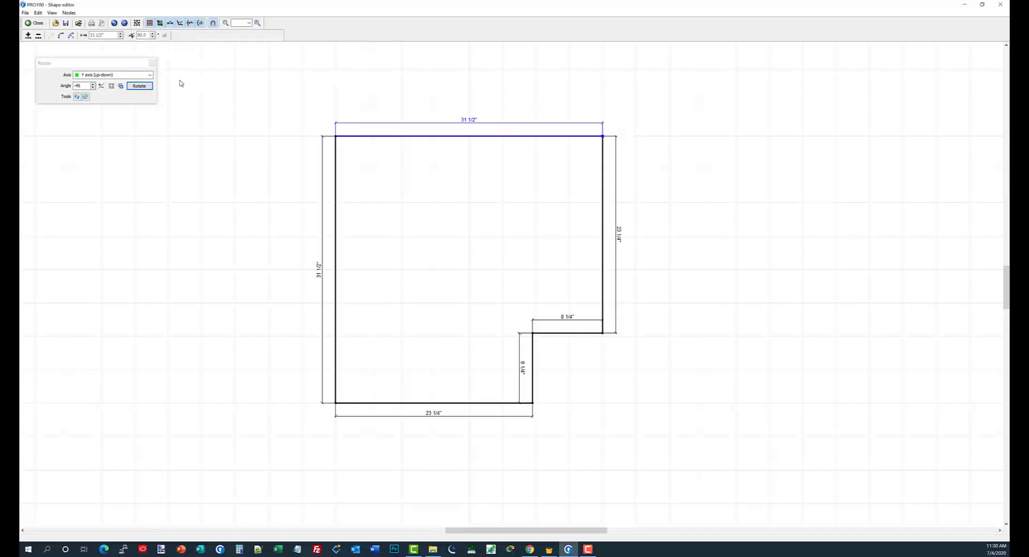
double_click(96, 35)
type("33")
key("Return")
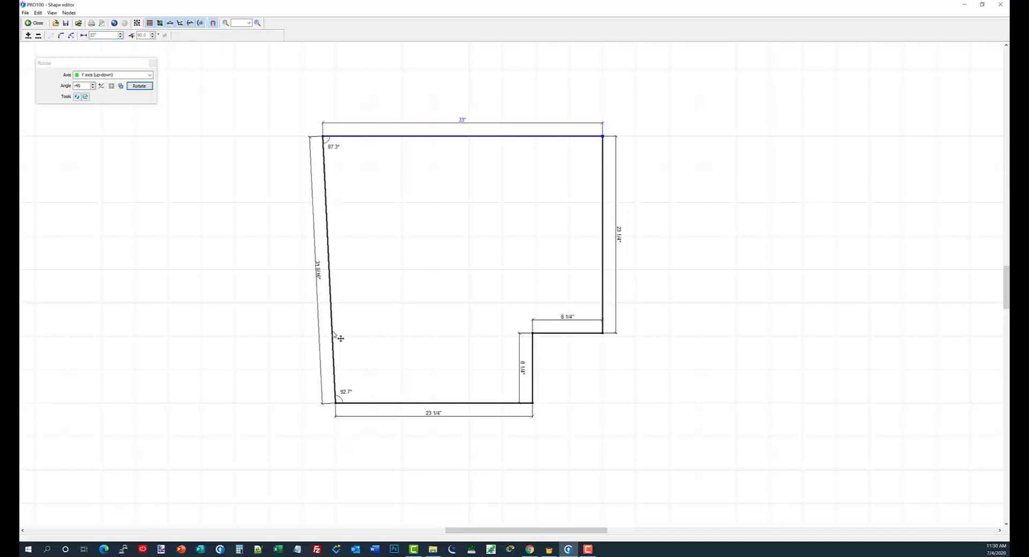
left_click_drag(342, 410, 330, 410)
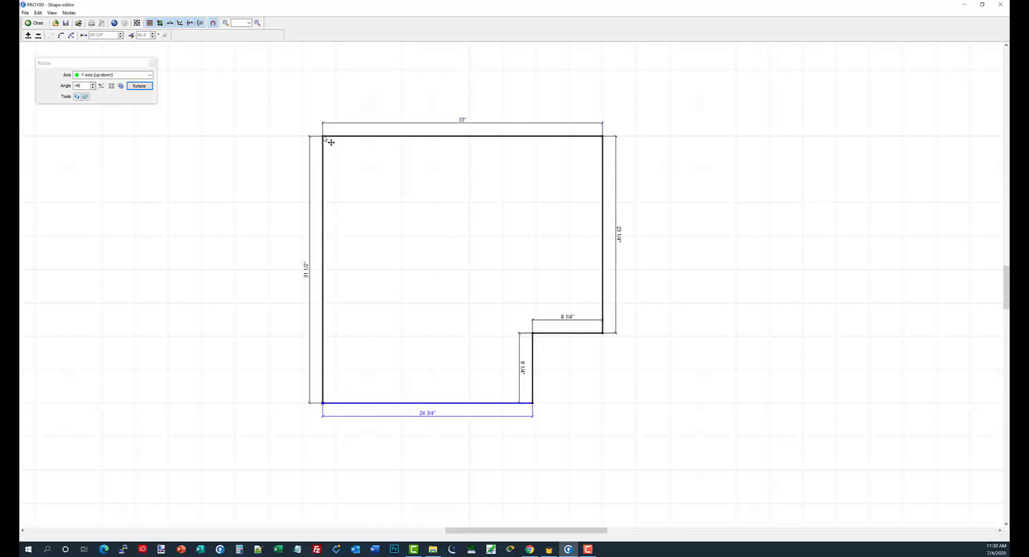
left_click(325, 142)
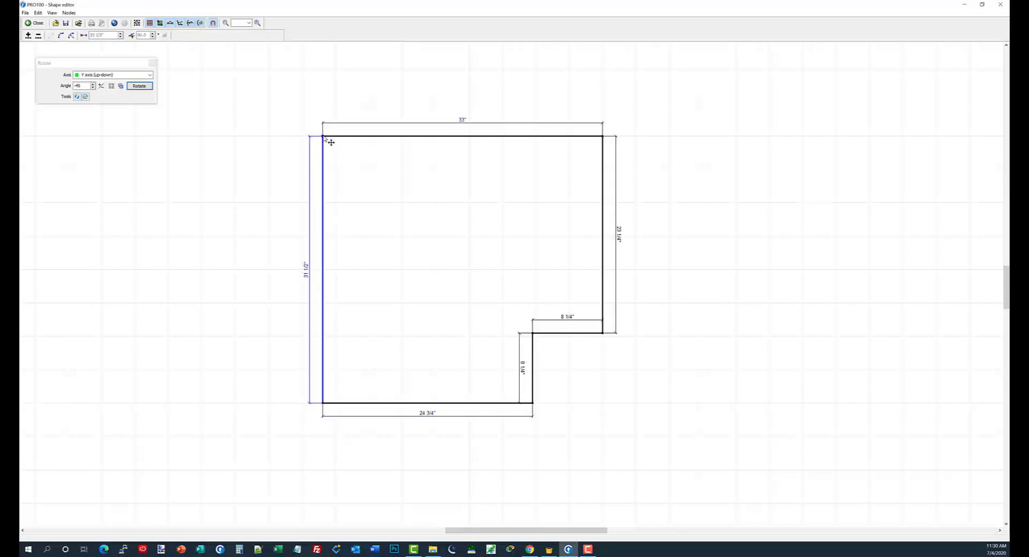
left_click(94, 35)
type("33")
key("Return")
key("ctrl+z")
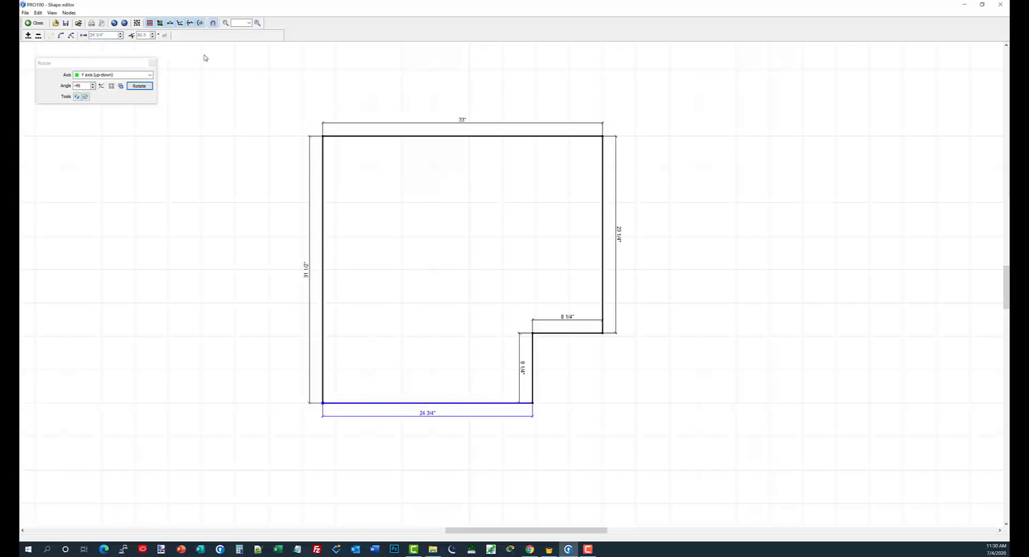
Set the outline's left edge to 33 inches and lower the notch's outer corner so the bottom edge runs level again
left_click(328, 143)
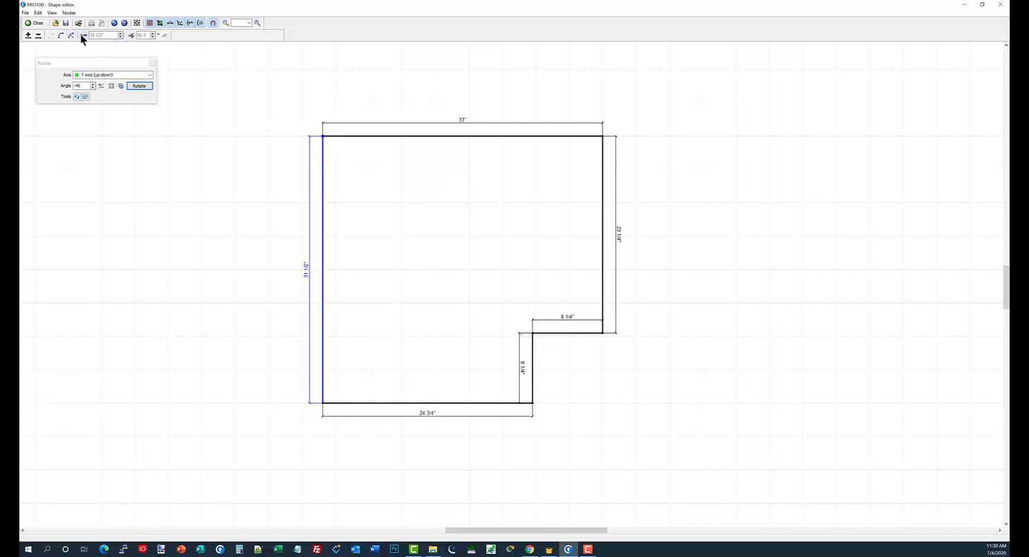
left_click(83, 35)
type("33")
key("Return")
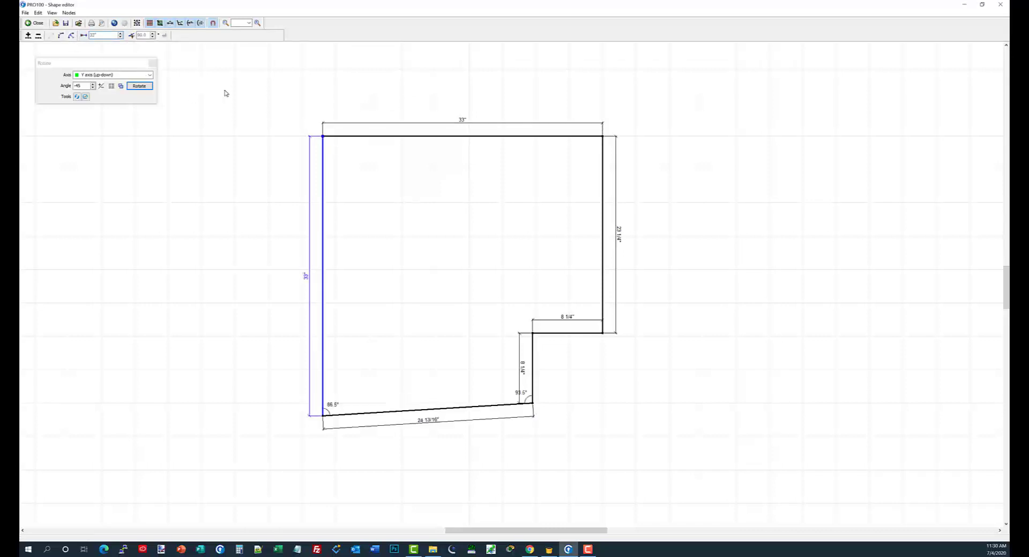
left_click_drag(533, 403, 534, 417)
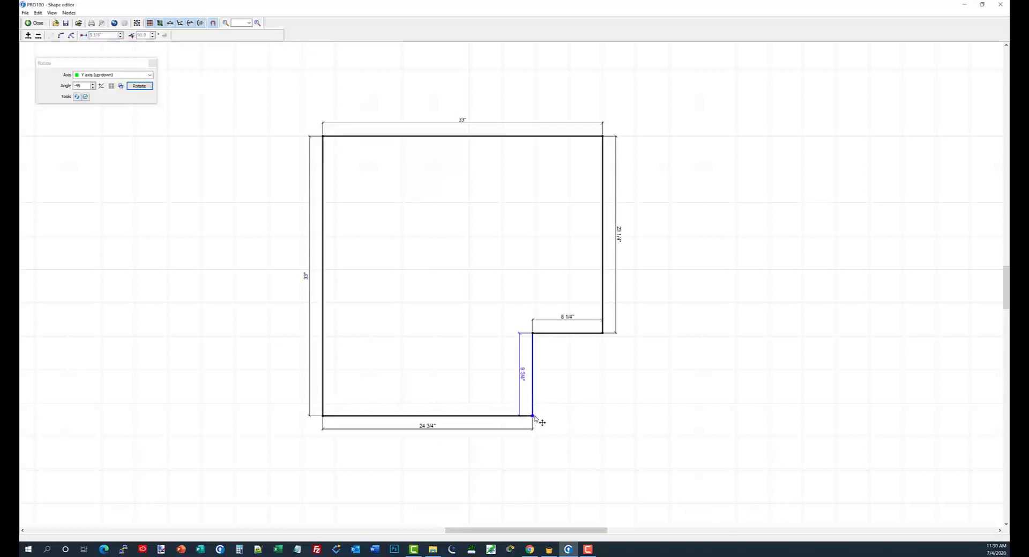
Set both the outline's bottom edge and its right edge to 25 inches
left_click(324, 417)
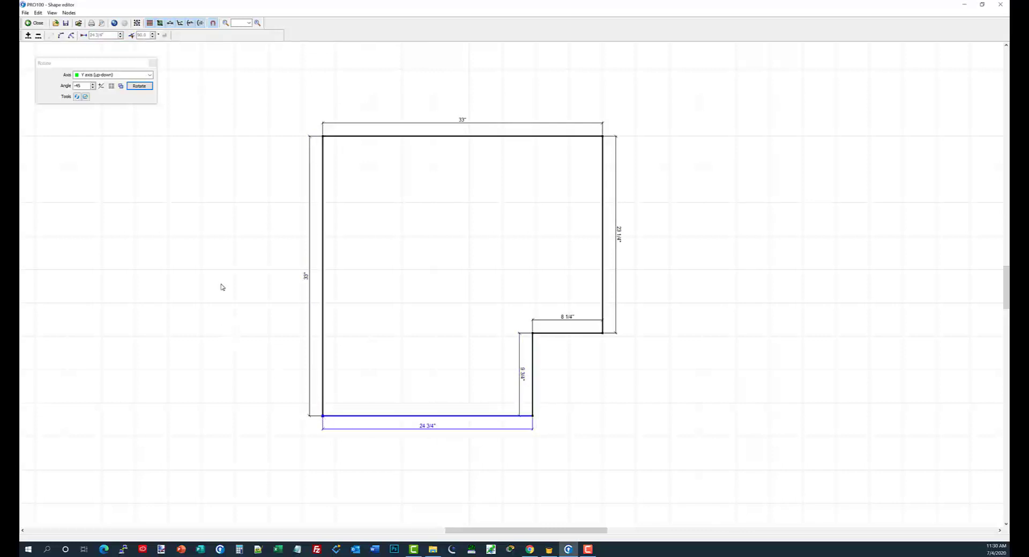
double_click(103, 37)
type("25")
key("Return")
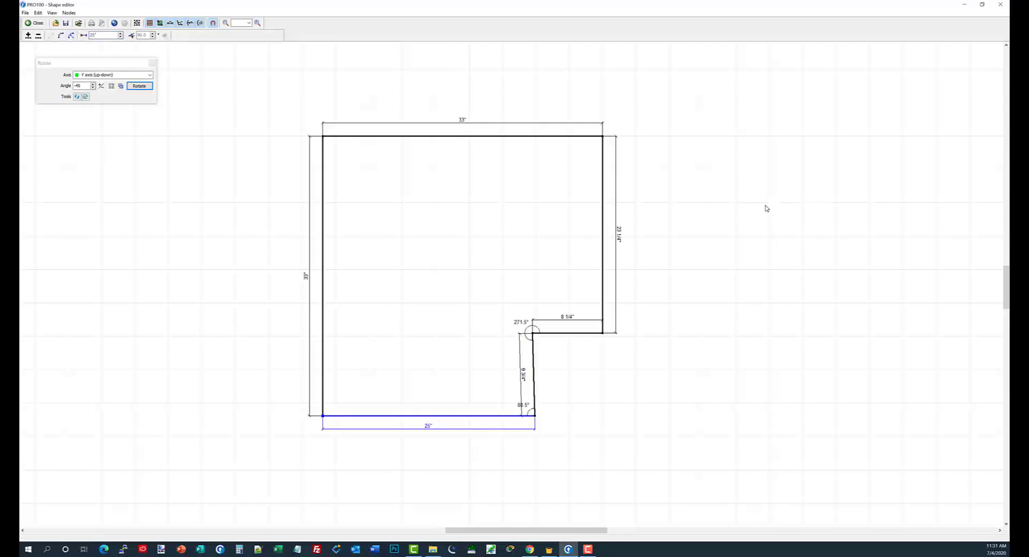
left_click(604, 335)
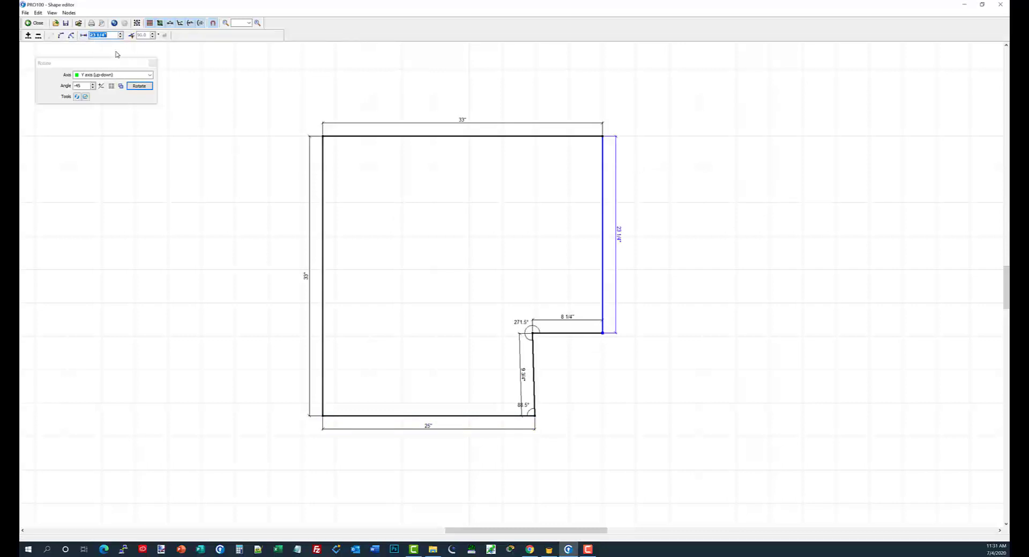
type("25")
key("Return")
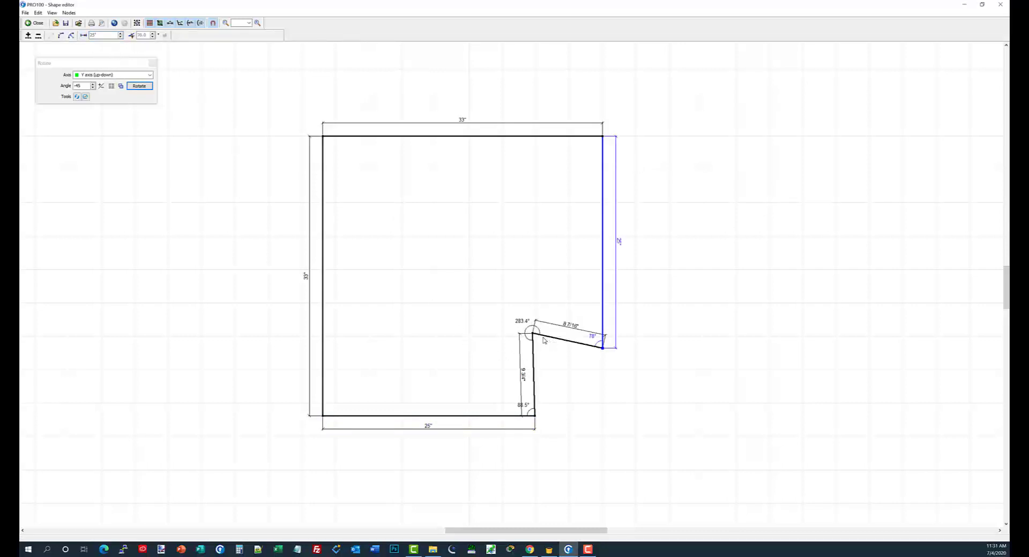
Square the notch's inner corner to form an 8 by 8 inch cutout and close the shape editor
left_click_drag(543, 339, 543, 354)
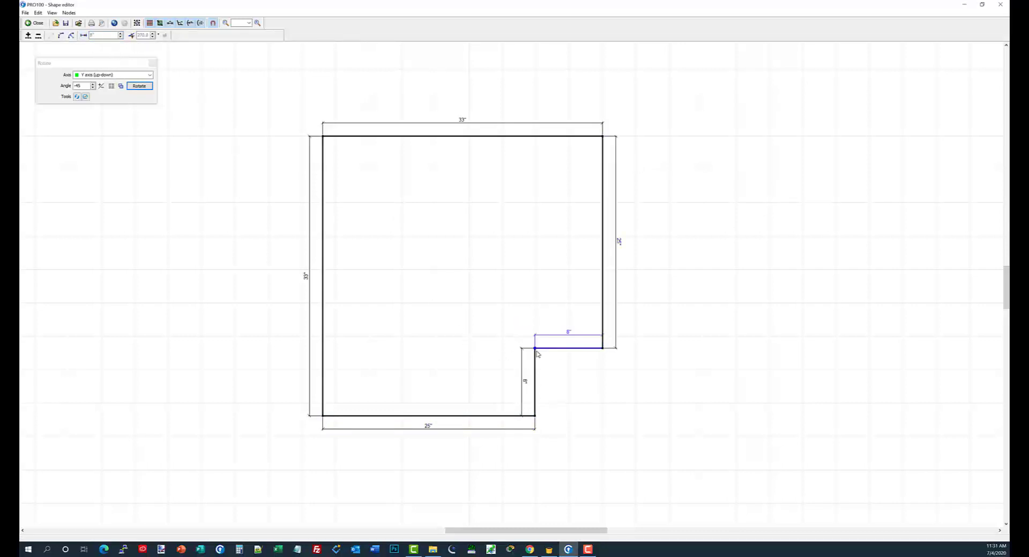
left_click(639, 425)
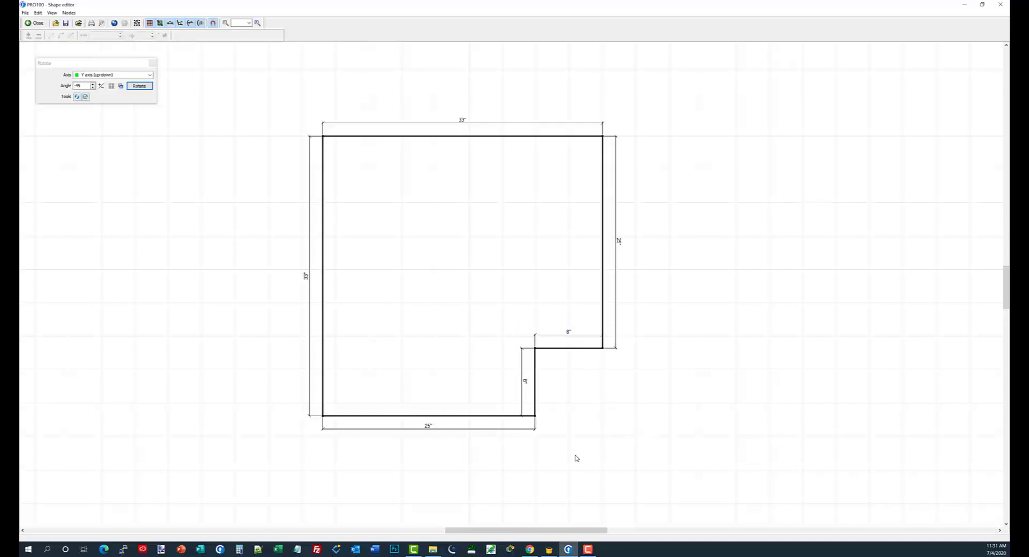
left_click(36, 23)
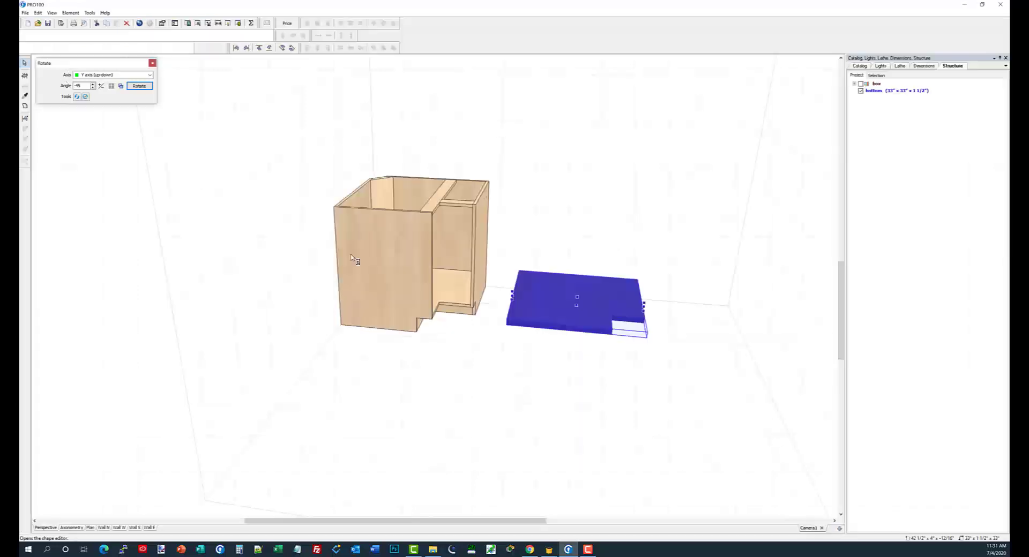
Place the 1 1/2-inch panel on top of the cabinet, flush with its sides and pushed into the back corner
left_click_drag(670, 437, 674, 410)
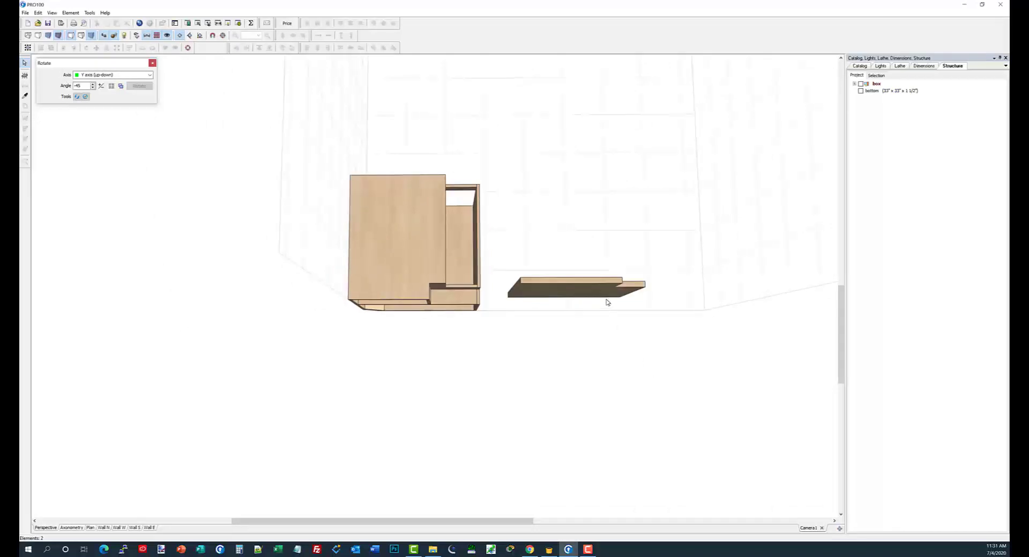
left_click_drag(600, 286, 444, 179)
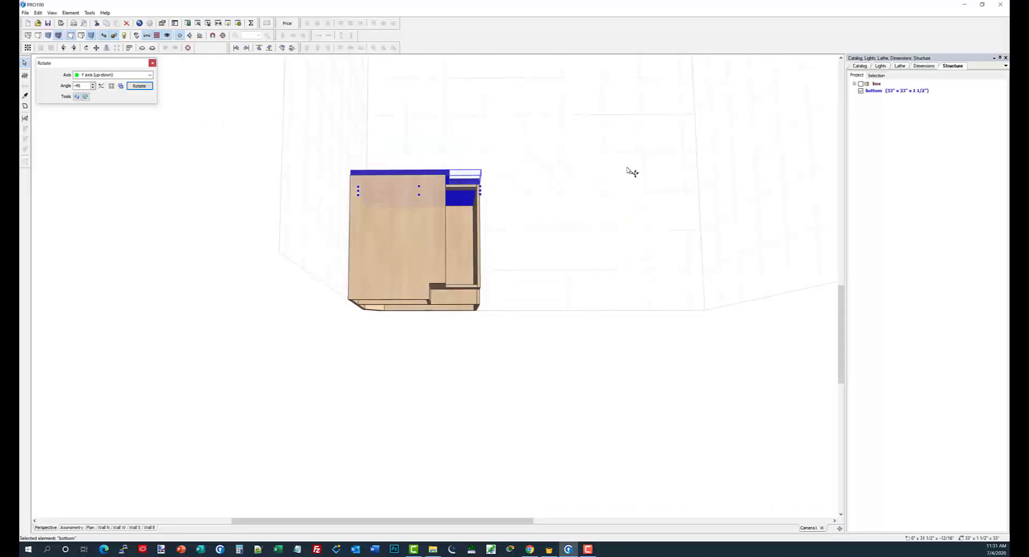
left_click_drag(632, 172, 622, 253)
right_click_drag(623, 253, 628, 328)
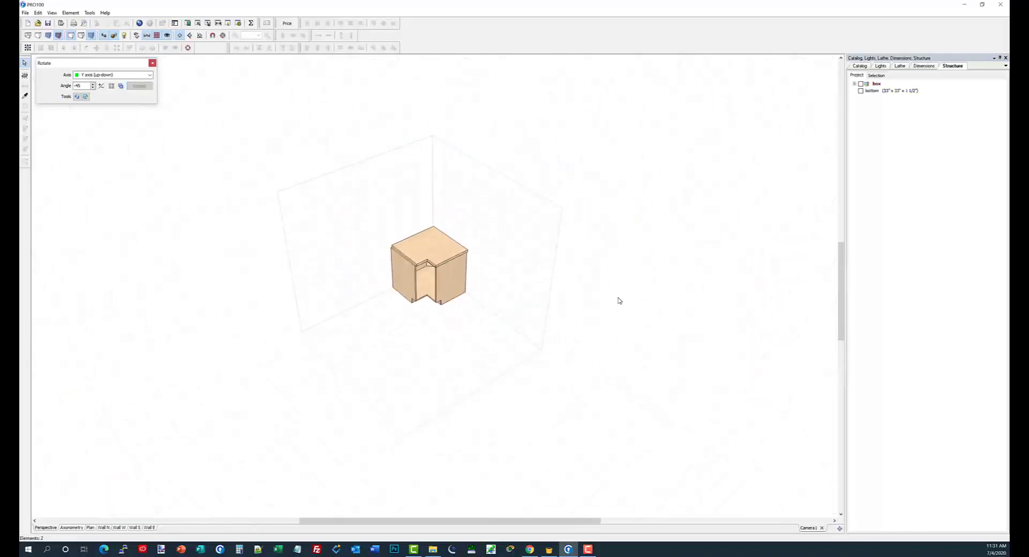
right_click_drag(619, 289, 625, 256)
left_click_drag(625, 258, 459, 285)
left_click(432, 271)
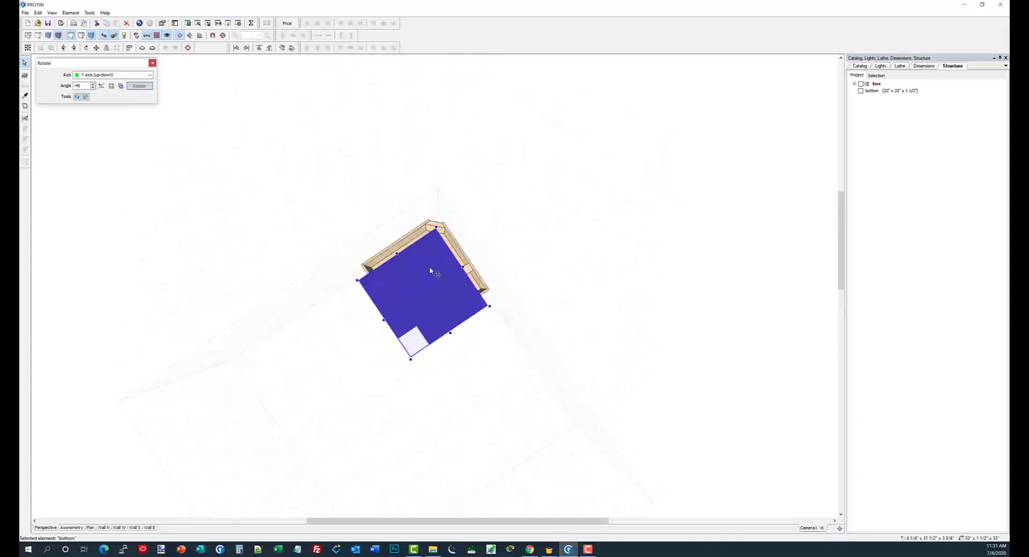
right_click_drag(543, 249, 556, 211)
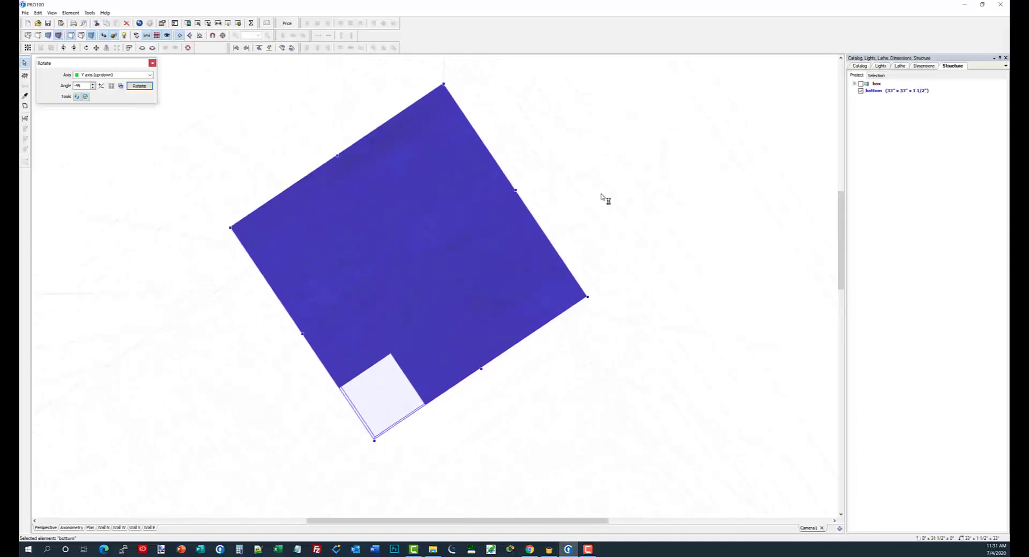
left_click(610, 195)
left_click_drag(611, 195, 827, 214)
Rename the panel on top of the cabinet as countertop
double_click(474, 146)
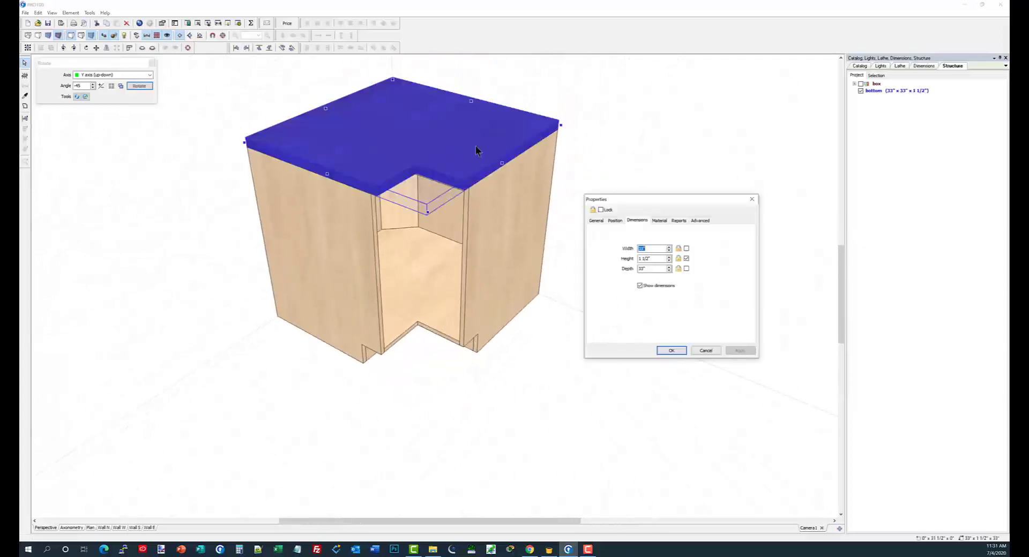
left_click(596, 220)
type("d")
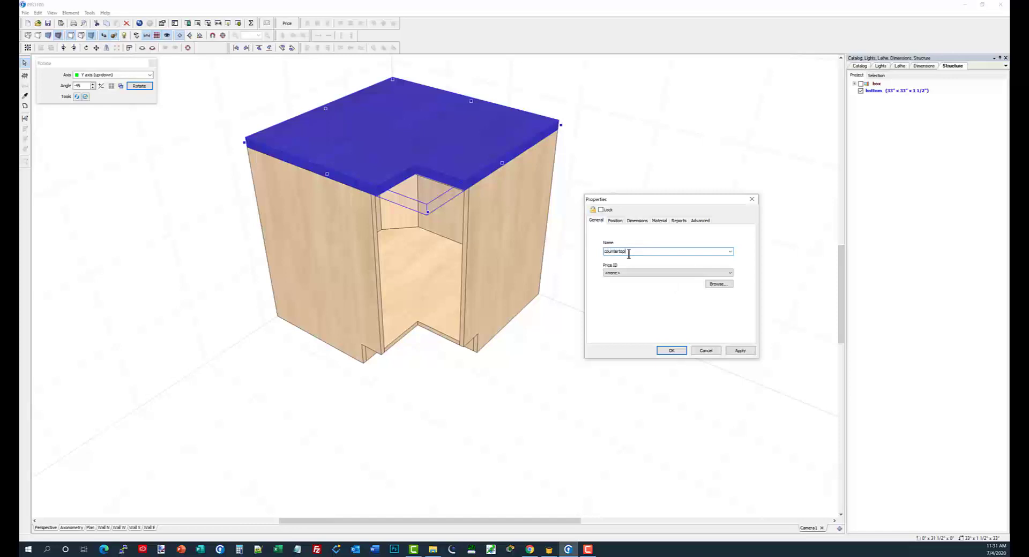
left_click(670, 350)
left_click(662, 349)
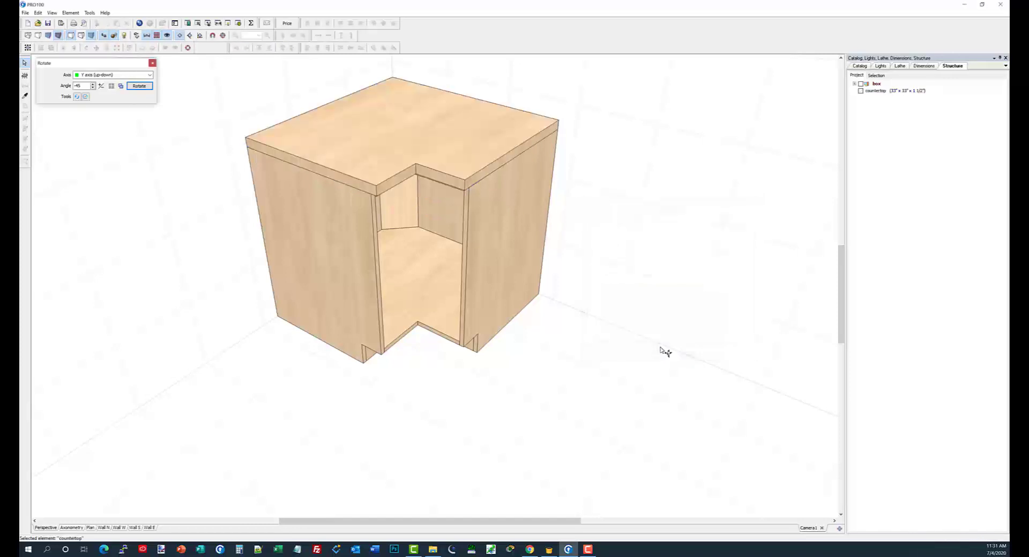
Group the box and the countertop together and name the group BC33
left_click(860, 83)
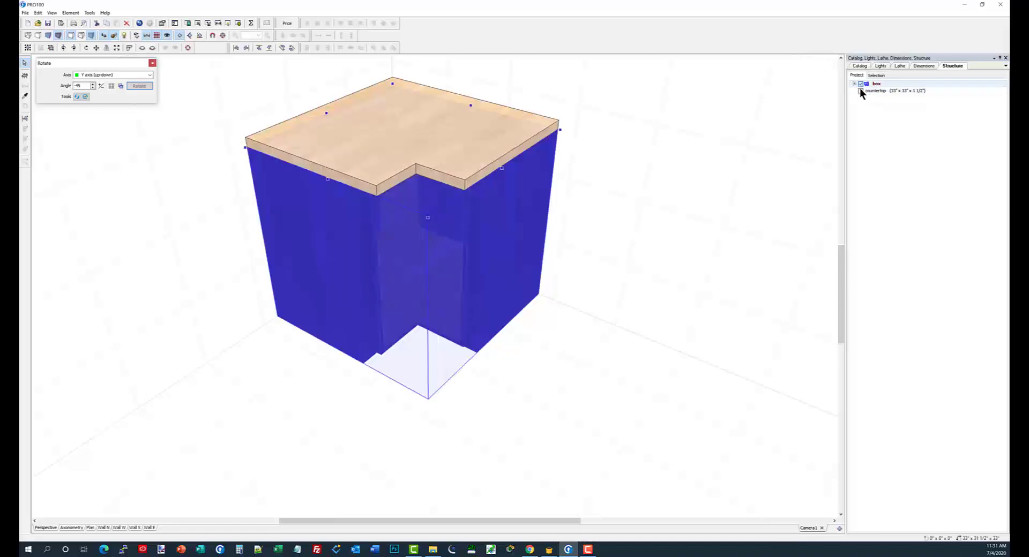
left_click(860, 90)
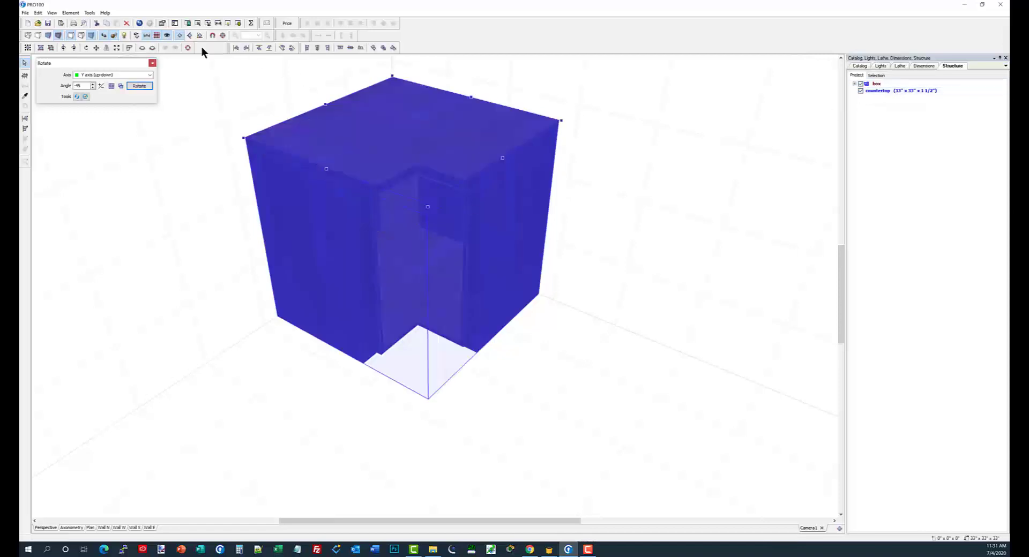
left_click(40, 48)
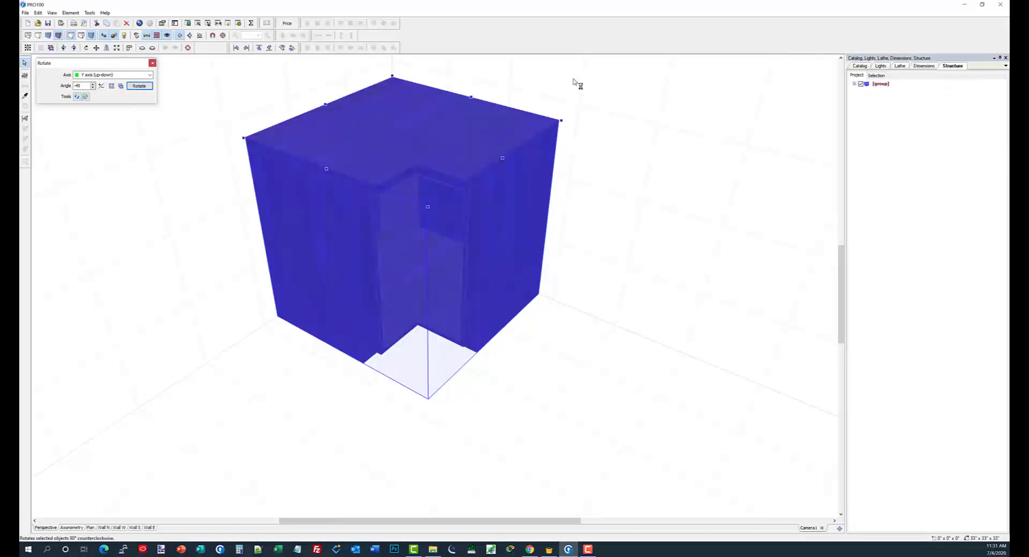
double_click(879, 84)
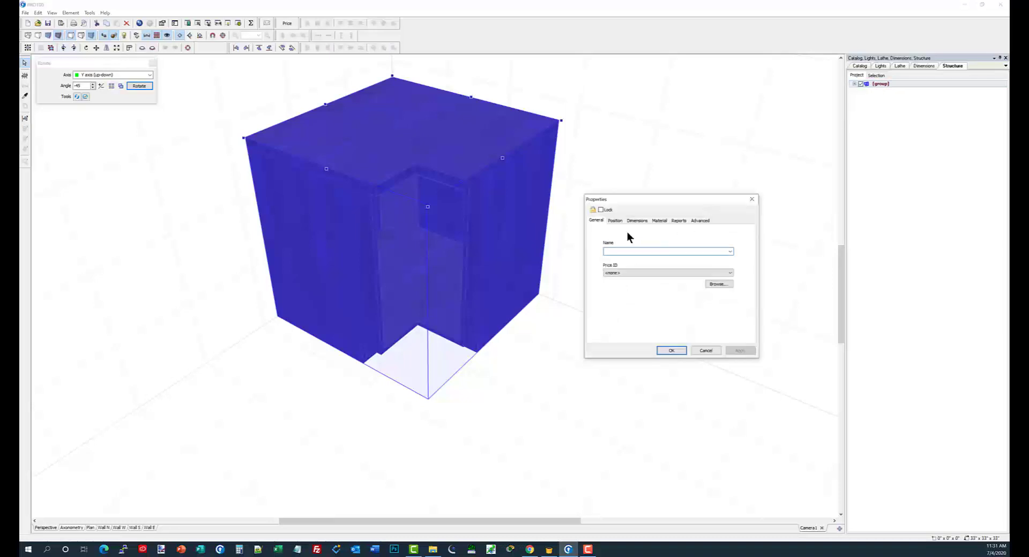
type("N")
type("C33")
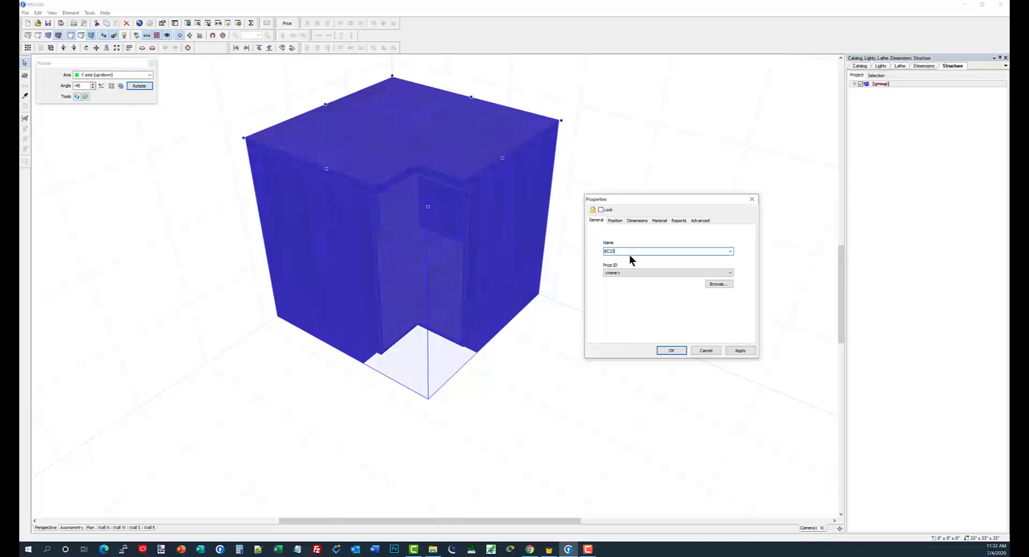
left_click(671, 351)
left_click(733, 310)
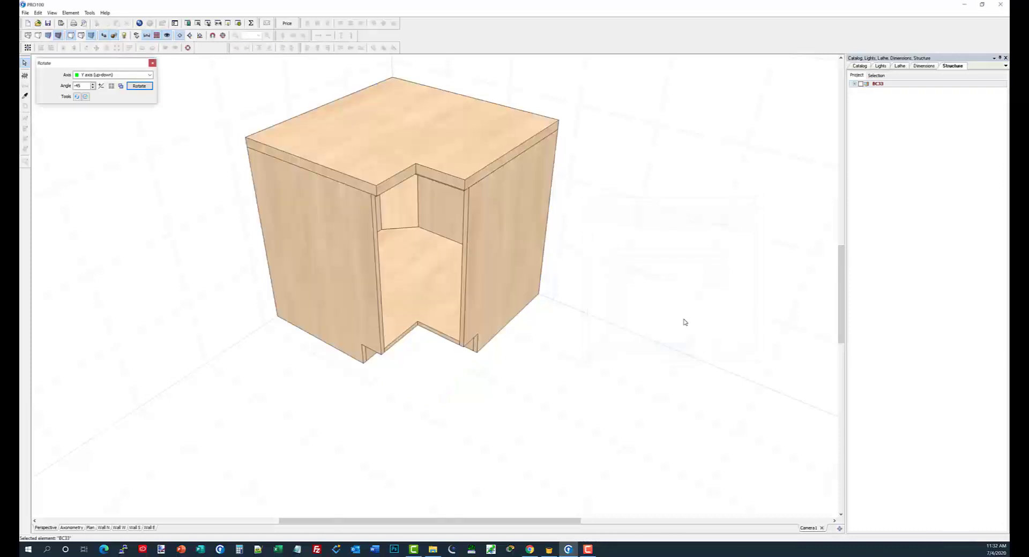
In the Wall N view, add a horizontal dimension to the BC33 cabinet and move it further below the cabinet
scroll(609, 348, "down", 2)
middle_click_drag(609, 348, 579, 335)
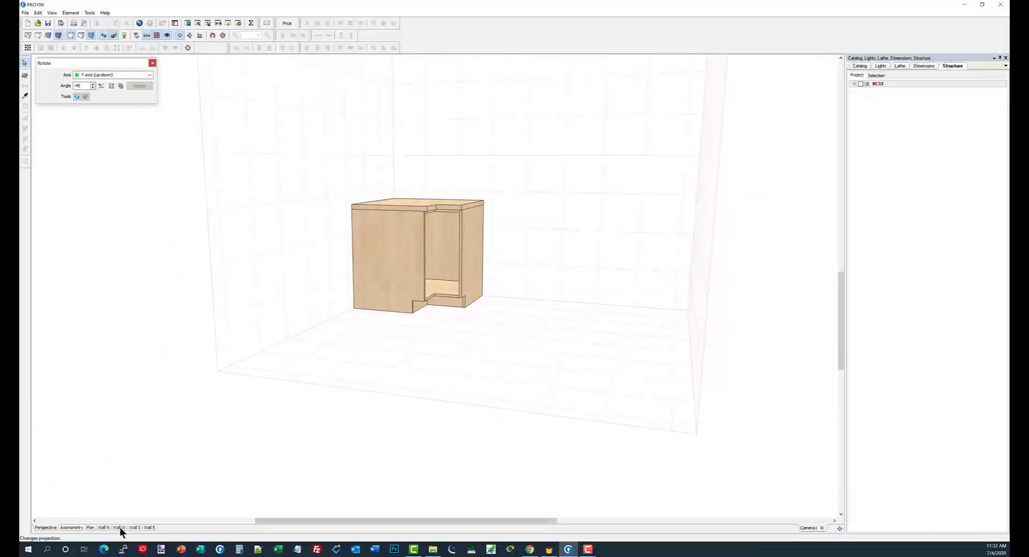
left_click(101, 529)
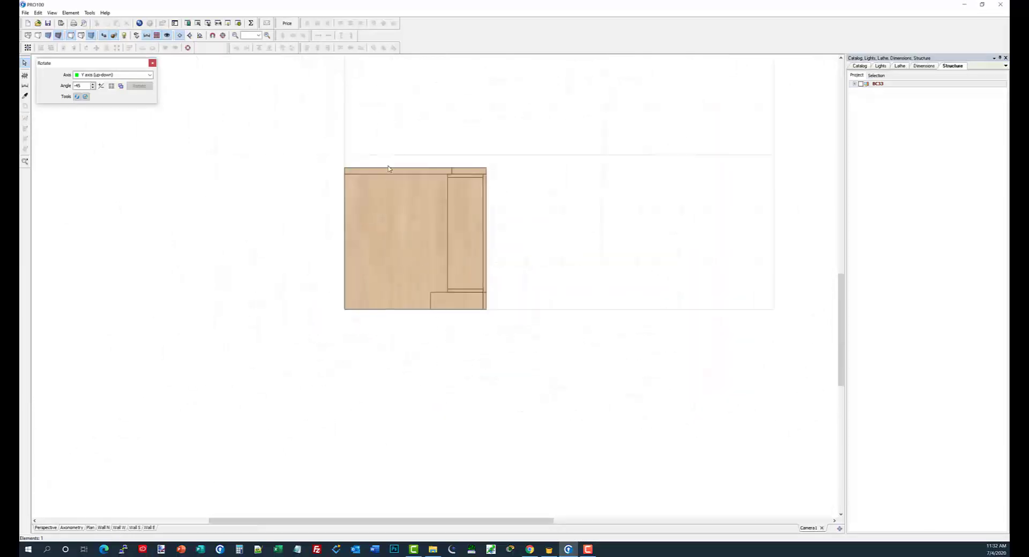
left_click(390, 191)
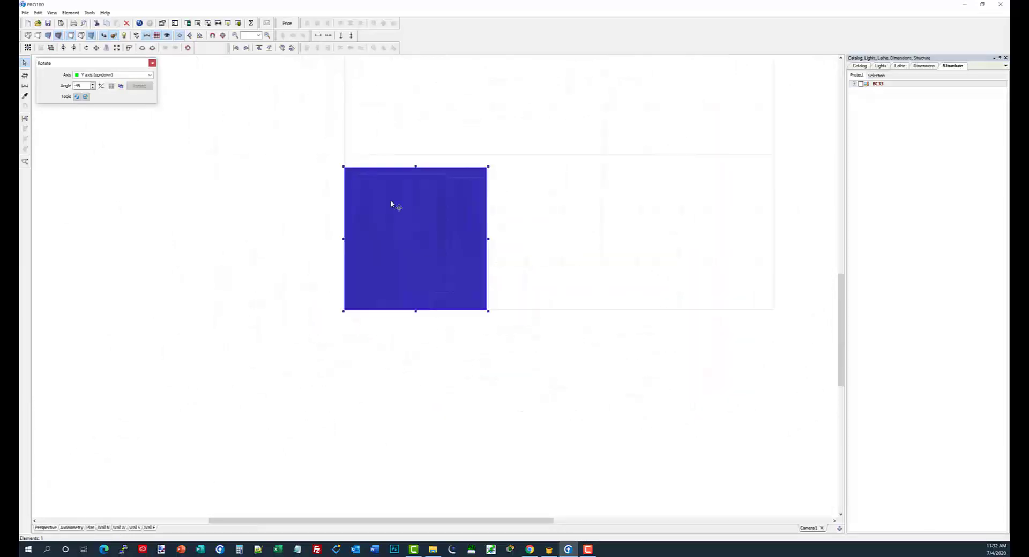
left_click(318, 35)
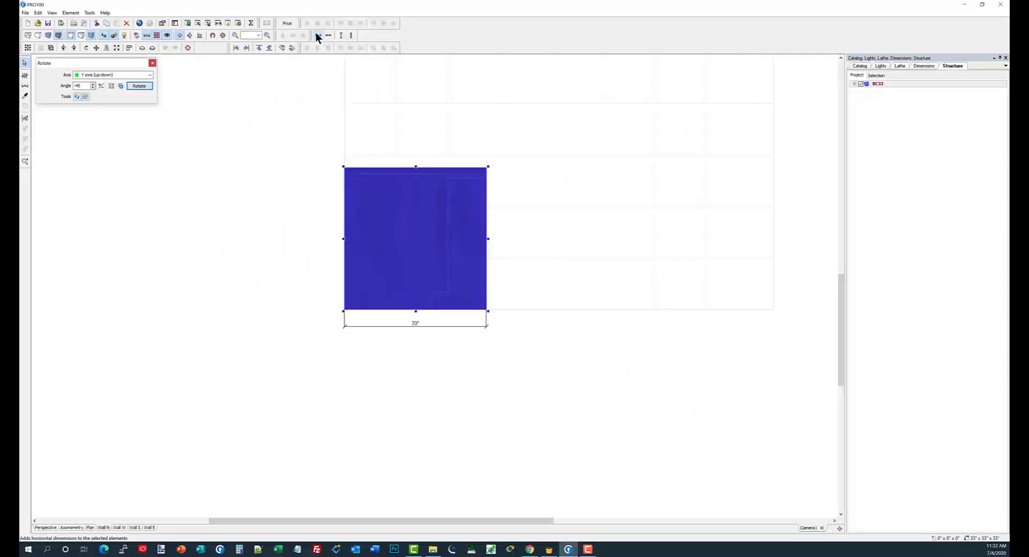
left_click_drag(438, 325, 433, 351)
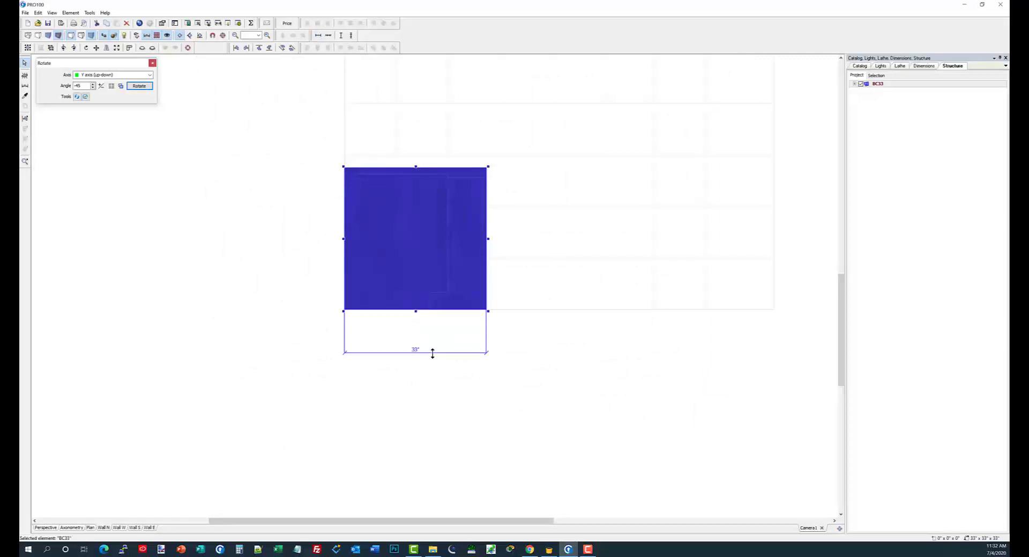
left_click(555, 329)
Add a vertical dimension to the BC33 cabinet along its left side
left_click(434, 271)
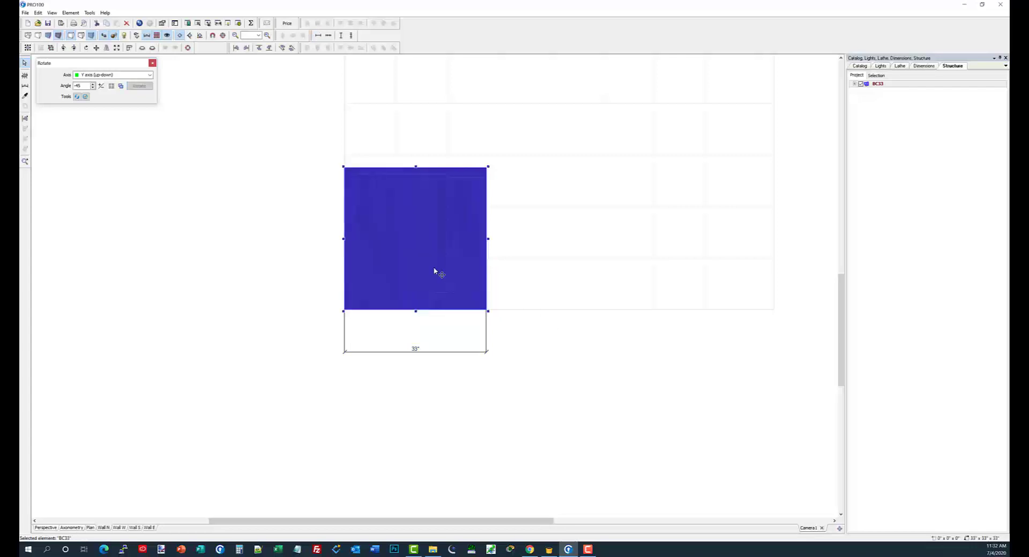
left_click(341, 35)
left_click(303, 235)
left_click(579, 223)
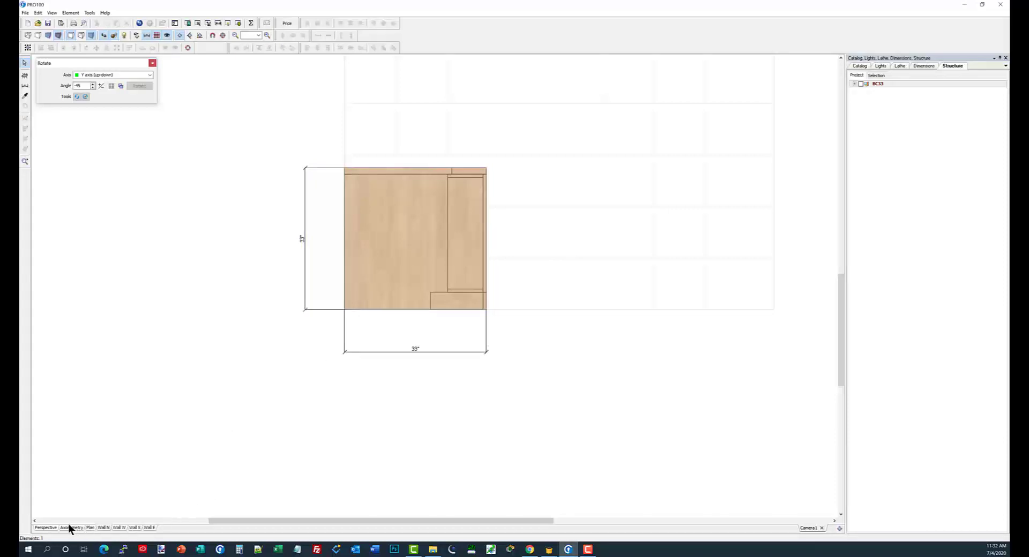
Return to the perspective view and inspect the finished cabinet from the notched front corner
left_click(50, 528)
right_click_drag(572, 348, 595, 312)
left_click_drag(596, 313, 565, 347)
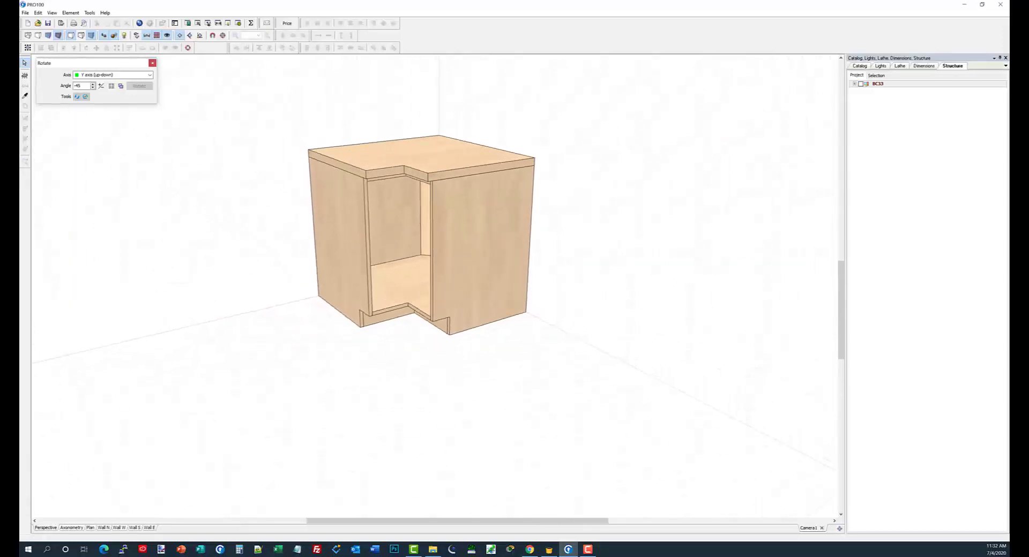